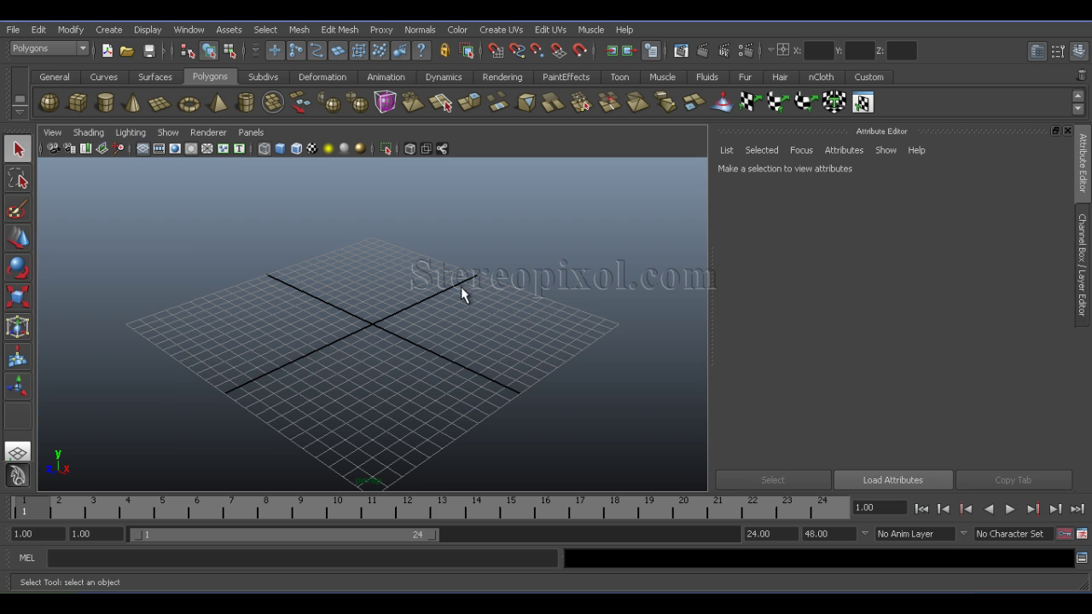
# Create a polygon sphere at the centre of the grid and show it in smooth shaded display
pyautogui.keyDown('alt'); pyautogui.moveTo(370, 313); pyautogui.dragTo(388, 321, button='middle'); pyautogui.keyUp('alt')
pyautogui.keyDown('alt'); pyautogui.moveTo(388, 322); pyautogui.dragTo(395, 317); pyautogui.keyUp('alt')
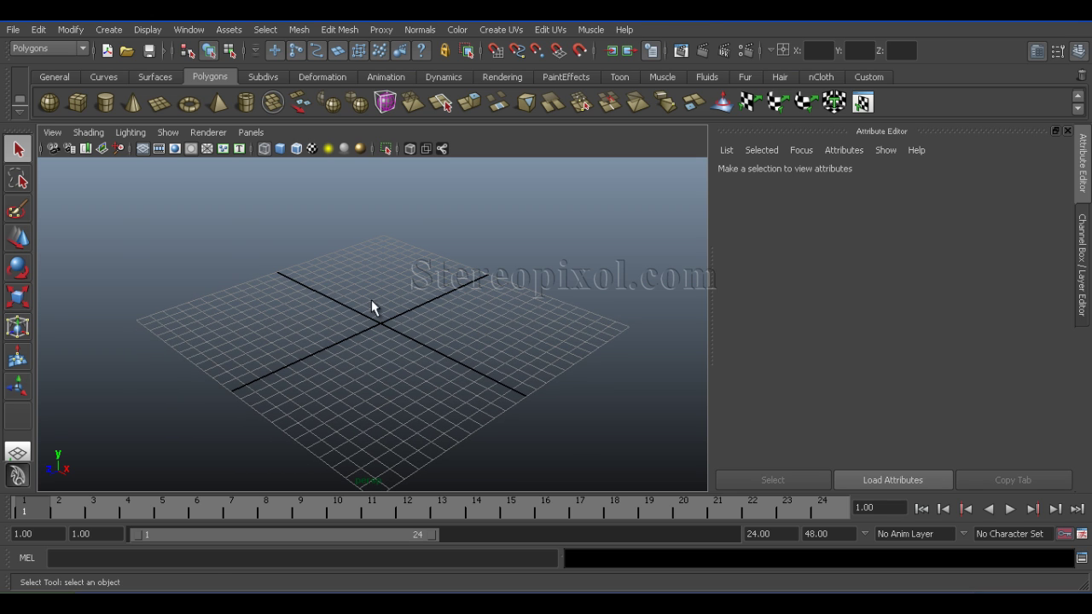
pyautogui.click(50, 104)
pyautogui.keyDown('alt'); pyautogui.moveTo(371, 358); pyautogui.dragTo(458, 406, button='right'); pyautogui.keyUp('alt')
pyautogui.press('e')
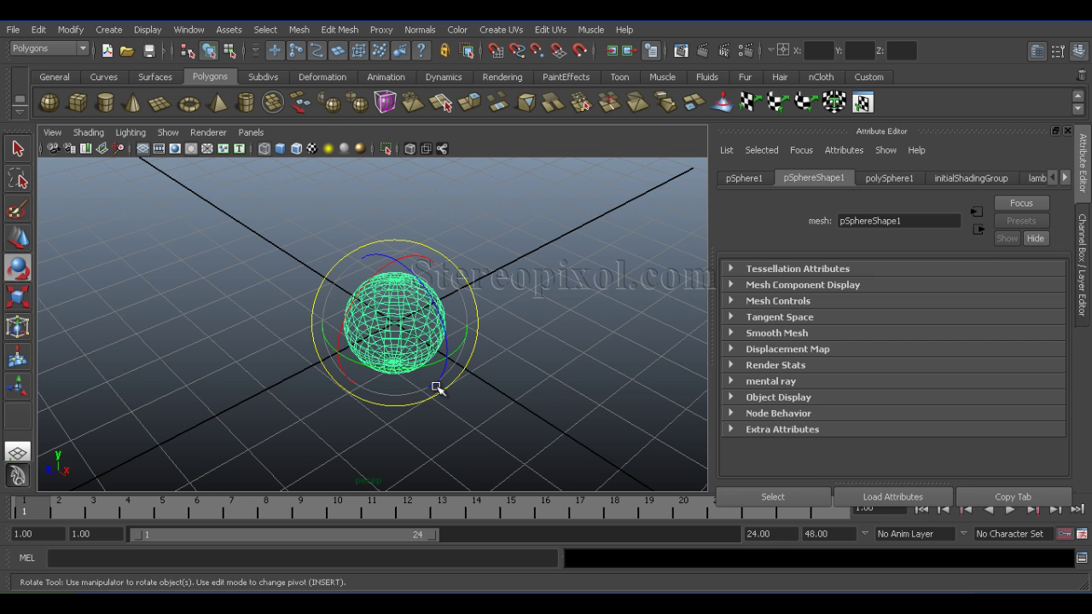
pyautogui.press('5')
pyautogui.moveTo(414, 360)
pyautogui.keyDown('alt'); pyautogui.mouseDown()
pyautogui.moveTo(366, 341)
pyautogui.moveTo(433, 377)
pyautogui.moveTo(408, 355)
pyautogui.mouseUp(); pyautogui.keyUp('alt')
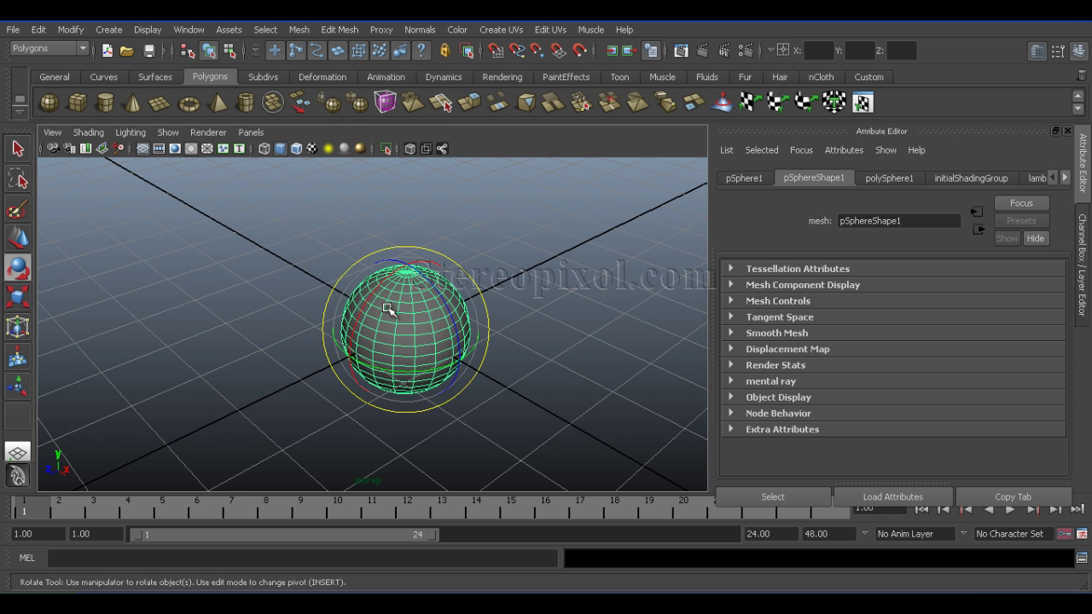
# Rotate the sphere about its X axis so that its pole faces forward along the Z axis, keeping it selected
pyautogui.moveTo(385, 284); pyautogui.dragTo(424, 379)
pyautogui.click(653, 378)
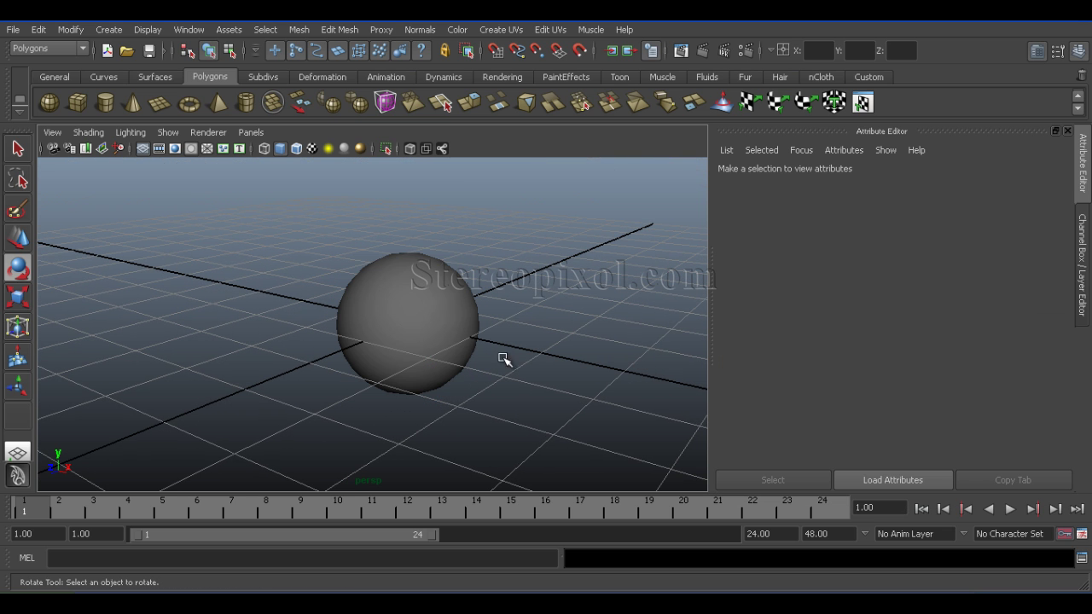
pyautogui.hotkey('ctrl', 'z')
pyautogui.keyDown('alt'); pyautogui.moveTo(511, 365); pyautogui.dragTo(486, 437, button='right'); pyautogui.keyUp('alt')
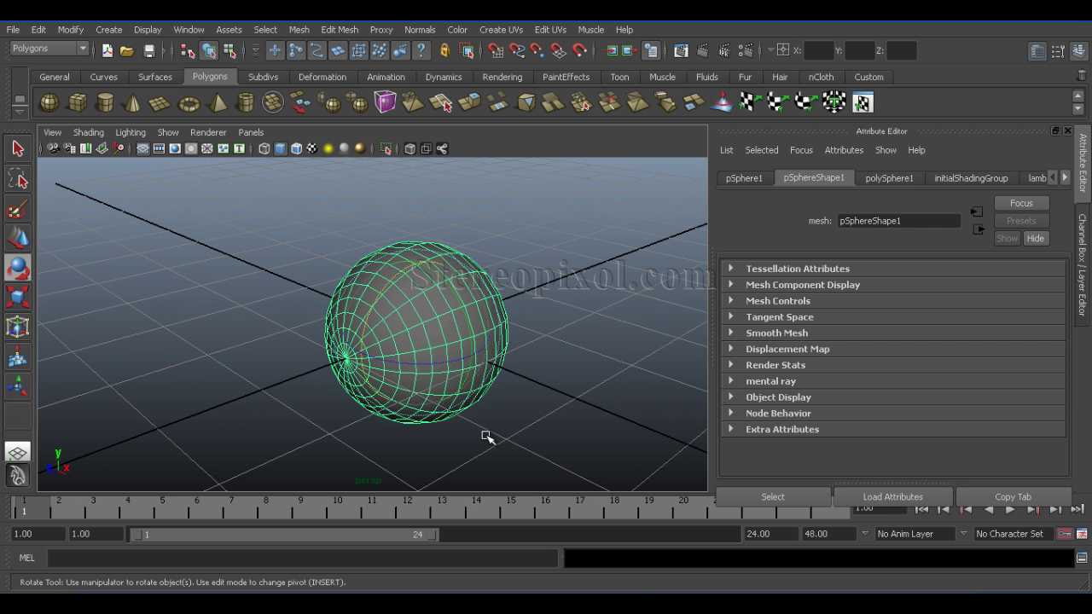
pyautogui.keyDown('alt'); pyautogui.moveTo(507, 419); pyautogui.dragTo(514, 443); pyautogui.keyUp('alt')
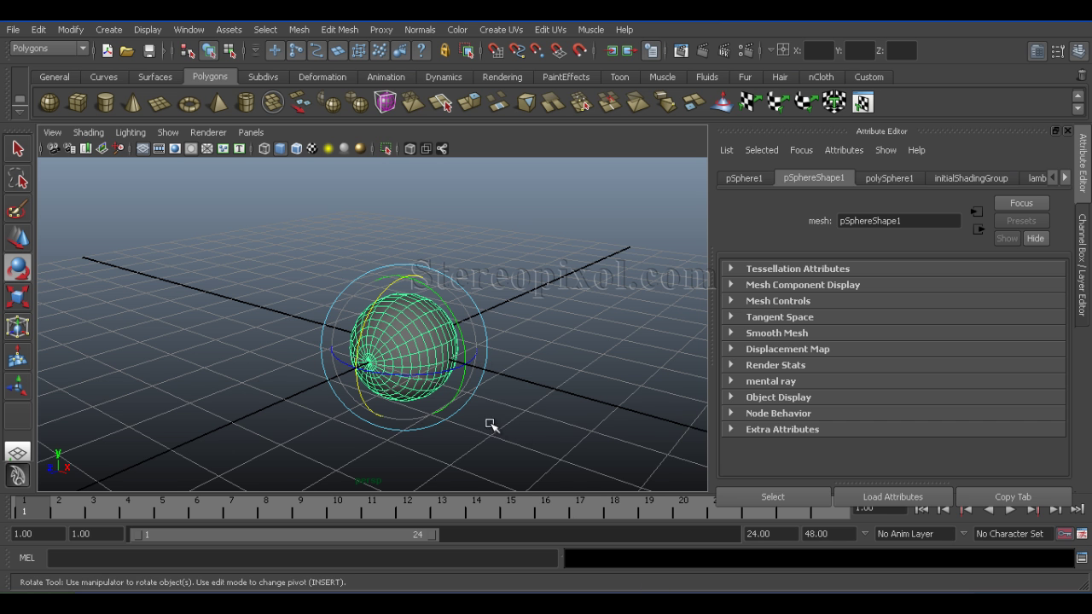
pyautogui.scroll(5, 499, 423)
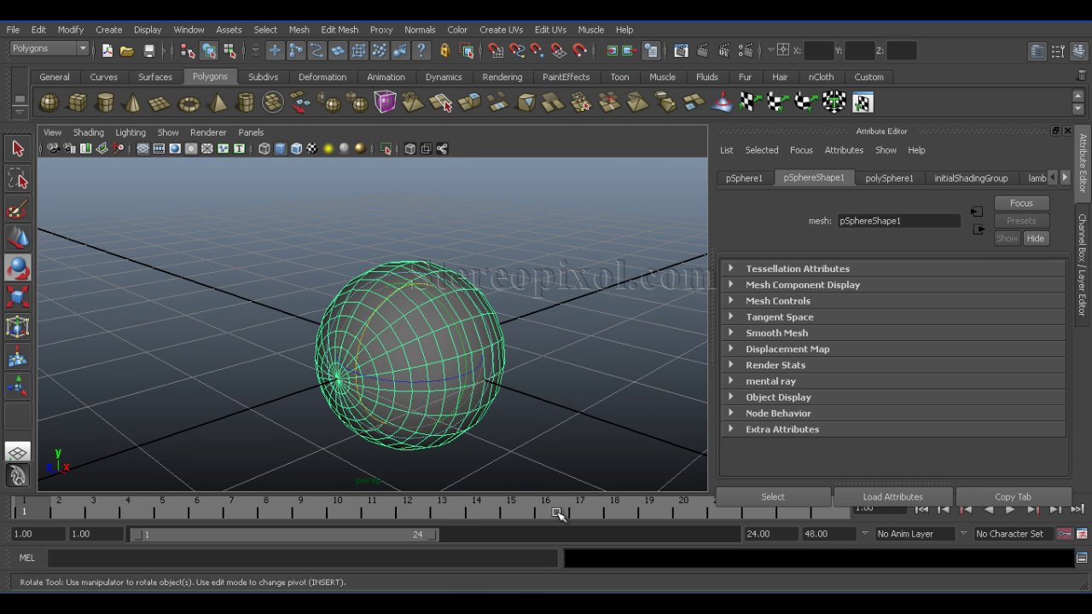
pyautogui.moveTo(517, 408)
pyautogui.keyDown('alt'); pyautogui.mouseDown()
pyautogui.moveTo(511, 390)
pyautogui.moveTo(536, 398)
pyautogui.mouseUp(); pyautogui.keyUp('alt')
pyautogui.keyDown('alt'); pyautogui.moveTo(536, 398); pyautogui.dragTo(483, 397, button='right'); pyautogui.keyUp('alt')
pyautogui.keyDown('alt'); pyautogui.moveTo(483, 398); pyautogui.dragTo(511, 414, button='middle'); pyautogui.keyUp('alt')
pyautogui.keyDown('alt'); pyautogui.moveTo(511, 415); pyautogui.dragTo(504, 444); pyautogui.keyUp('alt')
pyautogui.press('e')
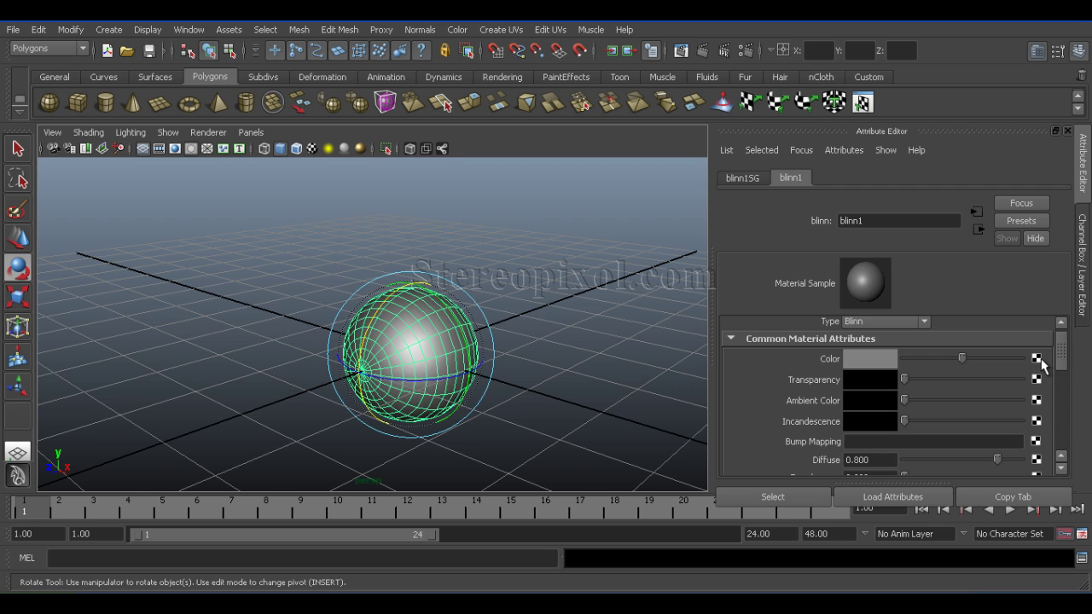
# Map a Ramp texture to the Blinn material's Color and turn on textured display in the viewport
pyautogui.click(1036, 359)
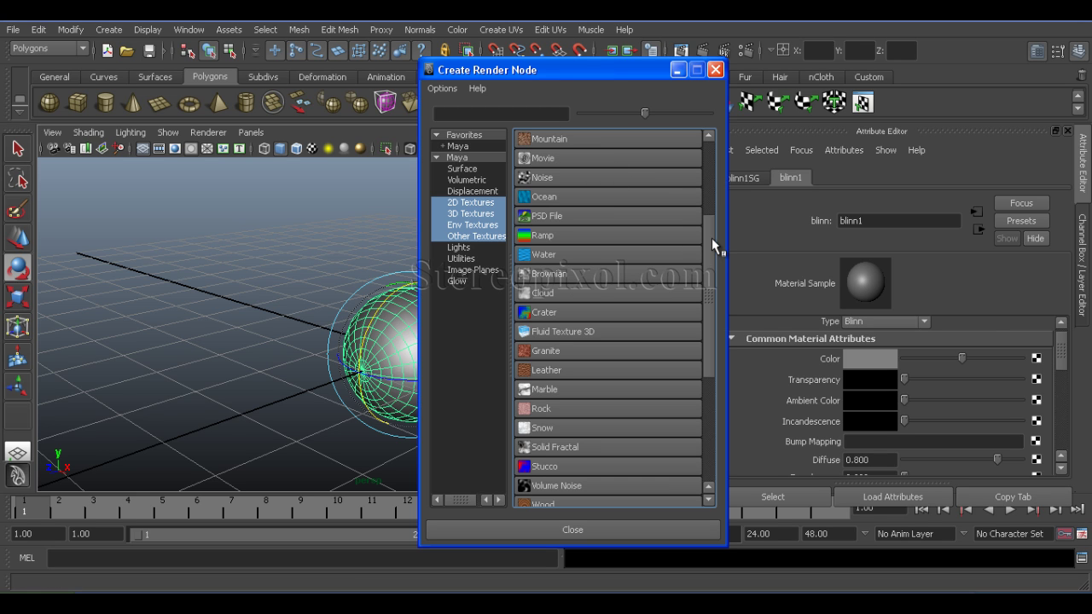
pyautogui.click(536, 236)
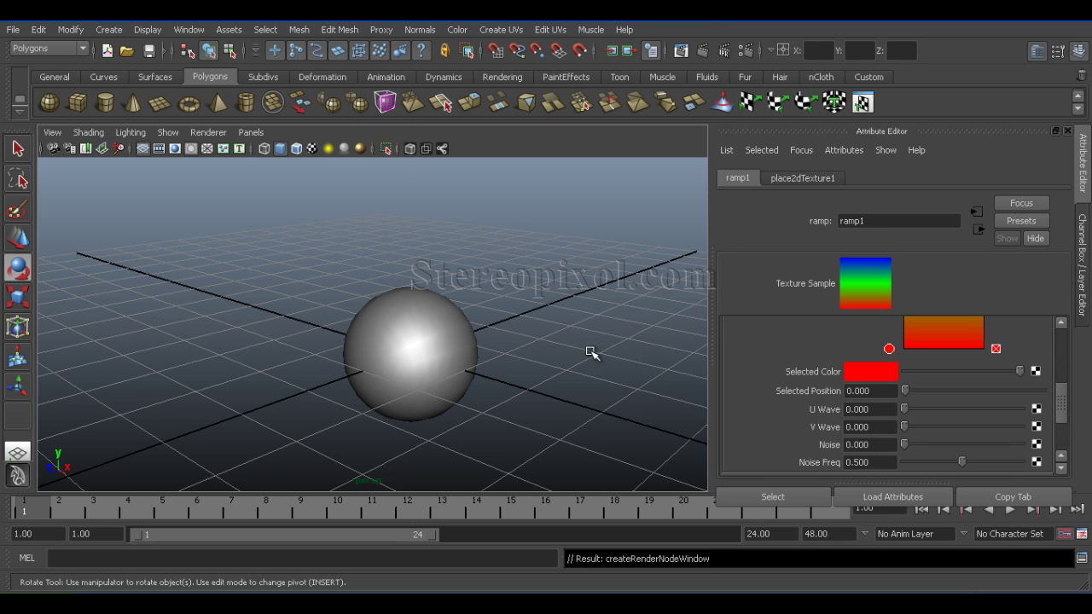
pyautogui.press('6')
pyautogui.keyDown('alt'); pyautogui.moveTo(516, 382); pyautogui.dragTo(497, 397); pyautogui.keyUp('alt')
pyautogui.scroll(1, 1065, 402)
# Change the color of the red marker at position 0 of the ramp to white
pyautogui.moveTo(1064, 403); pyautogui.dragTo(1064, 380)
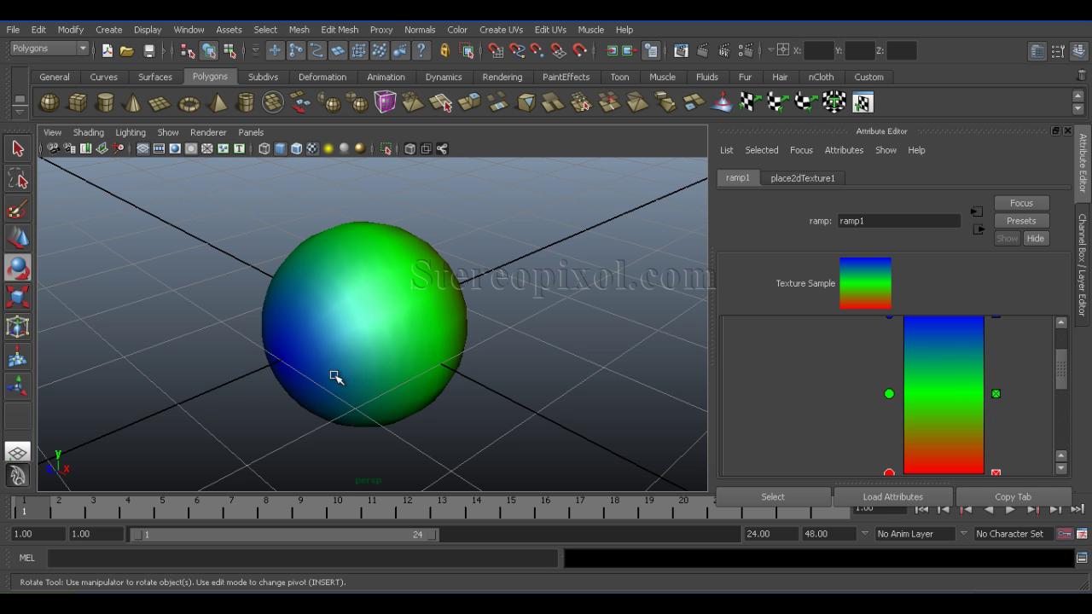
pyautogui.moveTo(1061, 368); pyautogui.dragTo(1061, 371)
pyautogui.keyDown('alt'); pyautogui.moveTo(537, 341); pyautogui.dragTo(563, 393); pyautogui.keyUp('alt')
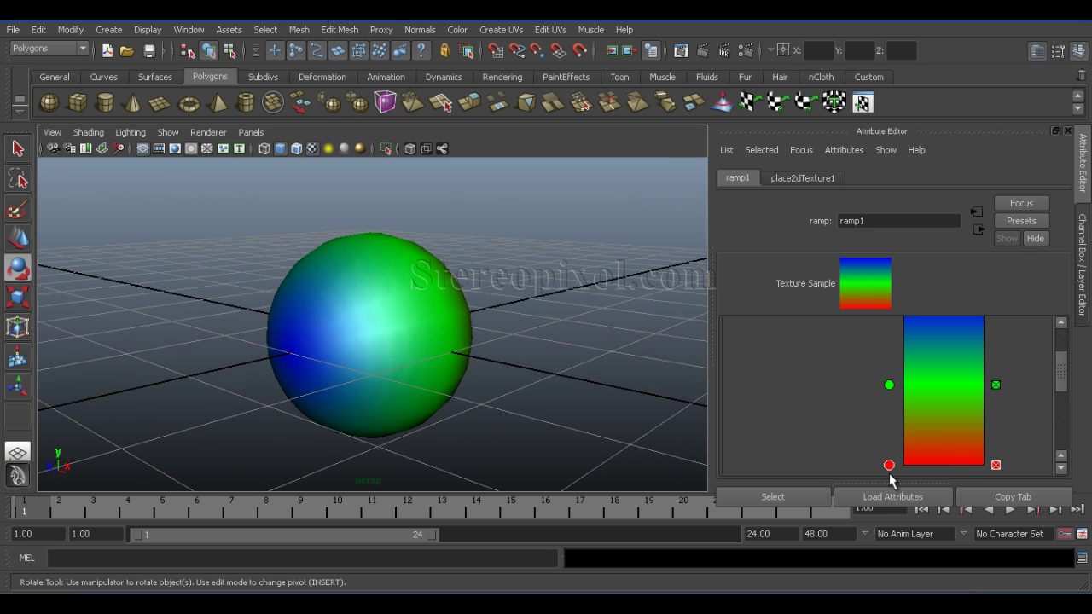
pyautogui.moveTo(1065, 383); pyautogui.dragTo(1064, 415)
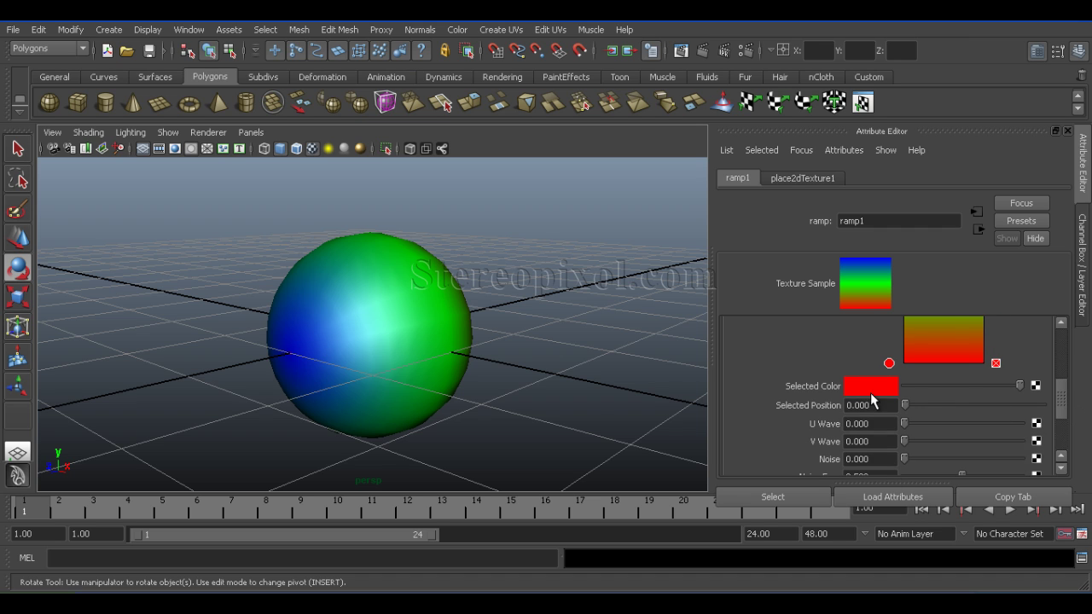
pyautogui.click(870, 392)
pyautogui.click(815, 355)
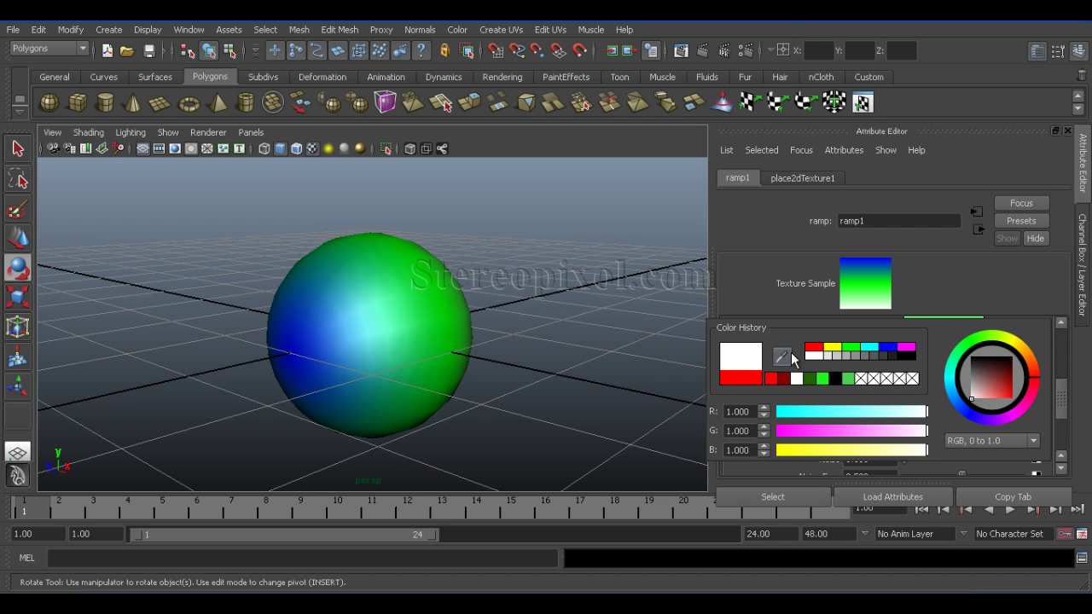
# Move the ramp's middle green marker to position 0.525 and change its color to white
pyautogui.scroll(3, 1064, 373)
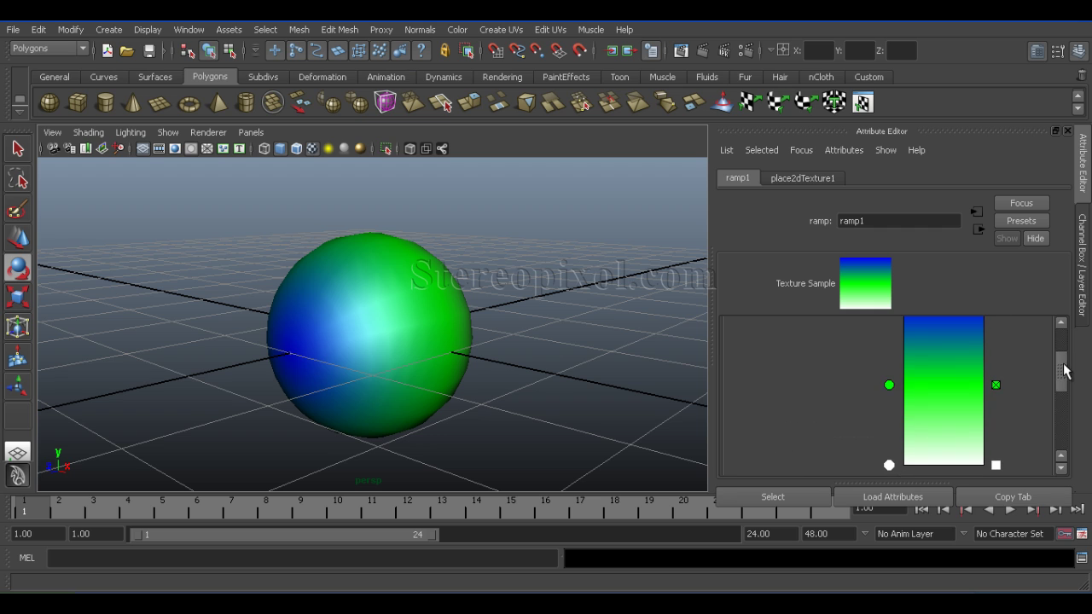
pyautogui.moveTo(889, 385); pyautogui.dragTo(890, 380)
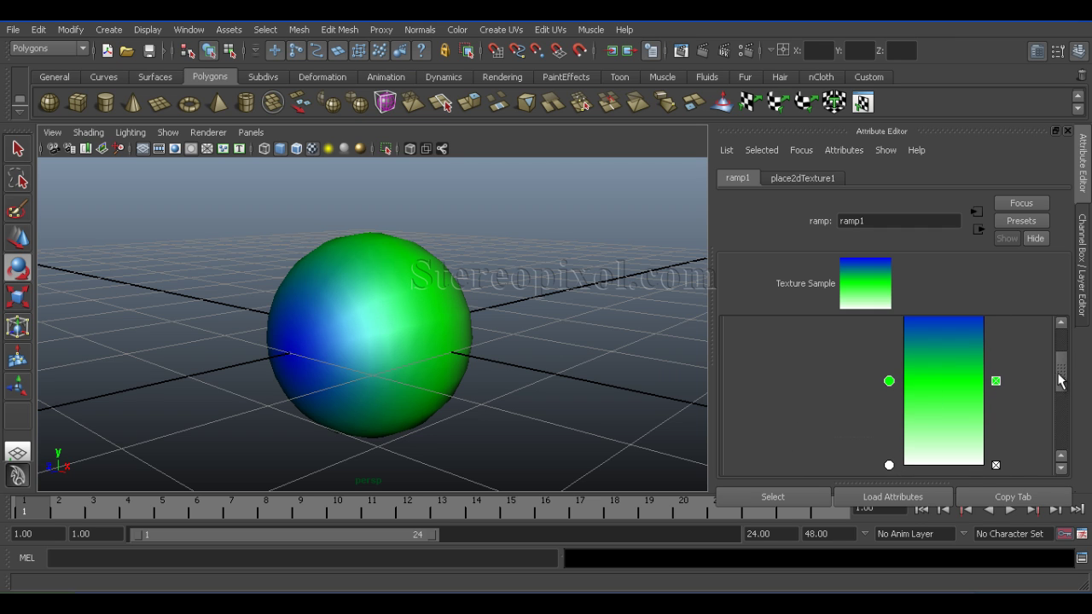
pyautogui.moveTo(1057, 381); pyautogui.dragTo(1064, 413)
pyautogui.click(859, 369)
pyautogui.moveTo(943, 358); pyautogui.dragTo(906, 413)
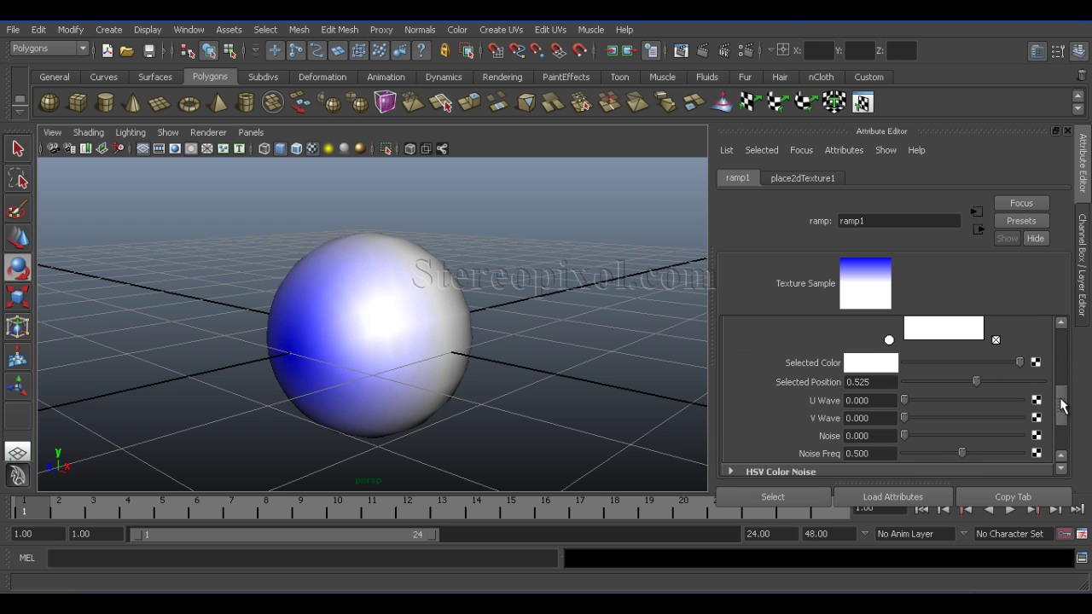
# Move the middle white marker up and the blue marker down to about 0.875 so they almost meet, forming a sharp-edged iris
pyautogui.moveTo(1063, 407); pyautogui.dragTo(1060, 361)
pyautogui.moveTo(888, 423); pyautogui.dragTo(889, 395)
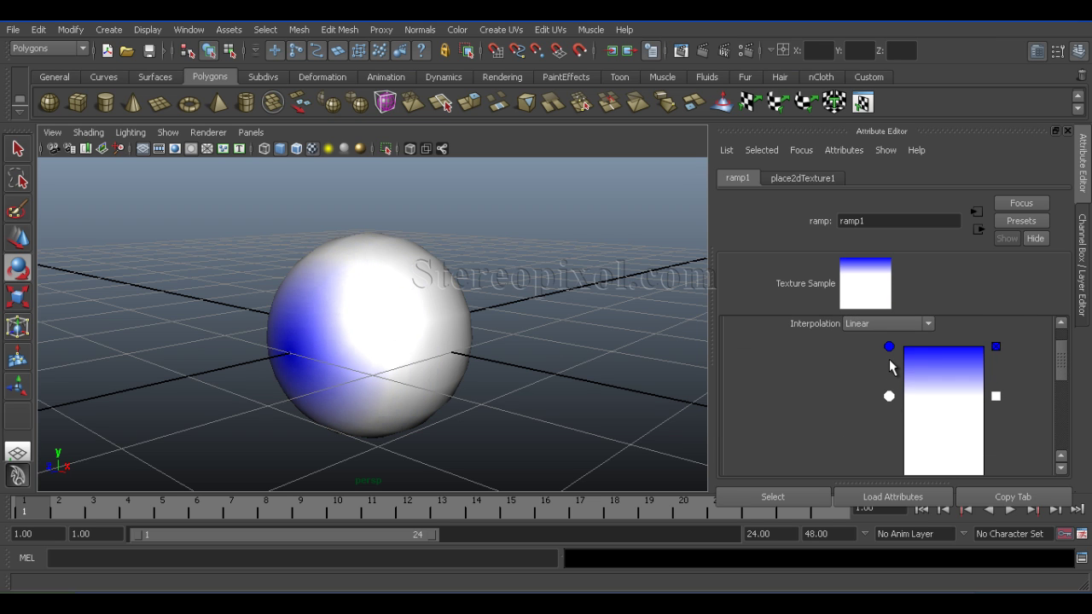
pyautogui.moveTo(889, 346); pyautogui.dragTo(887, 371)
pyautogui.keyDown('alt'); pyautogui.moveTo(378, 383); pyautogui.dragTo(434, 390); pyautogui.keyUp('alt')
pyautogui.keyDown('alt'); pyautogui.moveTo(434, 389); pyautogui.dragTo(471, 408, button='right'); pyautogui.keyUp('alt')
pyautogui.keyDown('alt'); pyautogui.moveTo(471, 409); pyautogui.dragTo(475, 398); pyautogui.keyUp('alt')
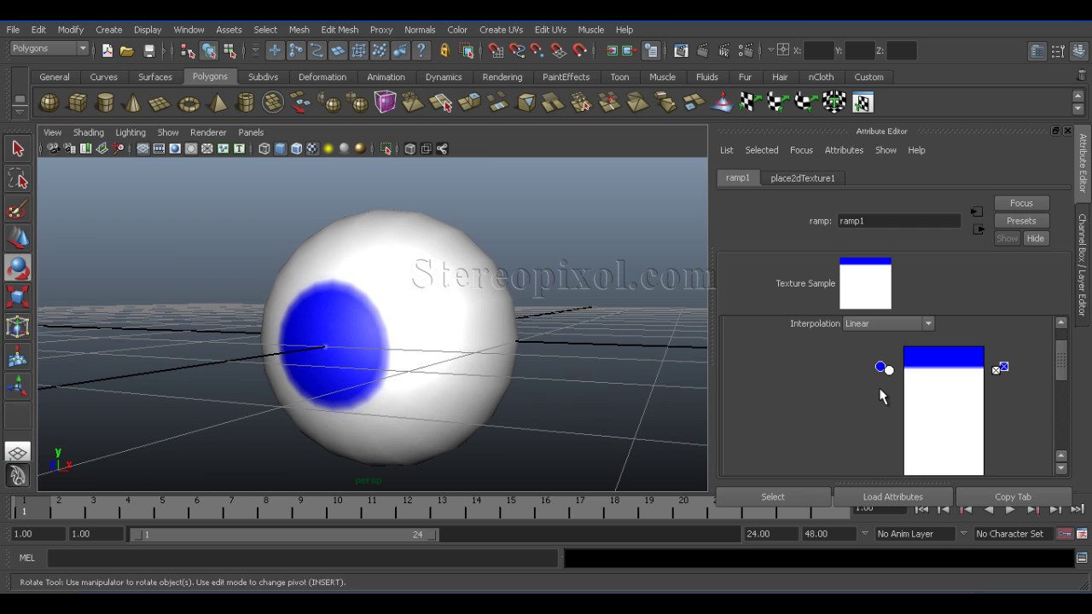
pyautogui.moveTo(888, 370); pyautogui.dragTo(888, 368)
pyautogui.moveTo(470, 360)
pyautogui.keyDown('alt'); pyautogui.mouseDown()
pyautogui.moveTo(555, 384)
pyautogui.moveTo(336, 388)
pyautogui.mouseUp(); pyautogui.keyUp('alt')
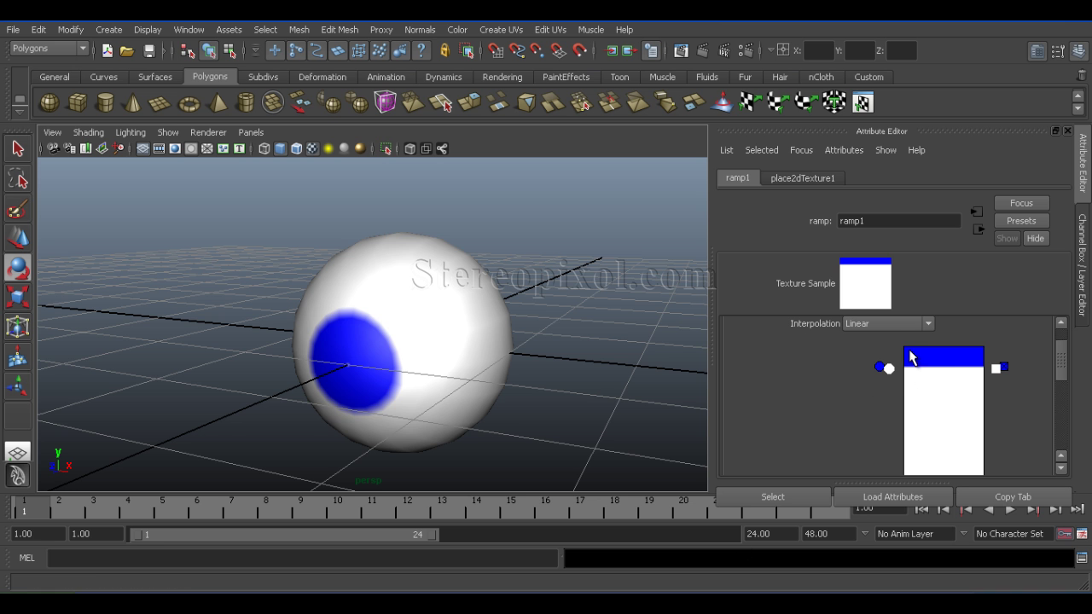
# Change the color of the blue ramp marker to black
pyautogui.click(880, 368)
pyautogui.moveTo(1061, 366); pyautogui.dragTo(1061, 405)
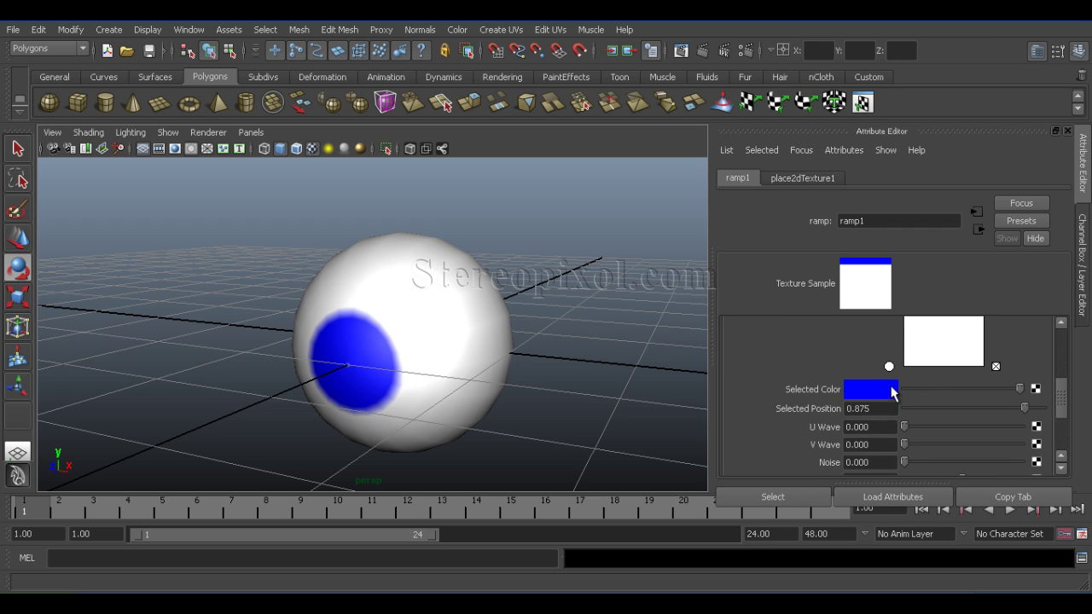
pyautogui.click(870, 392)
pyautogui.click(907, 359)
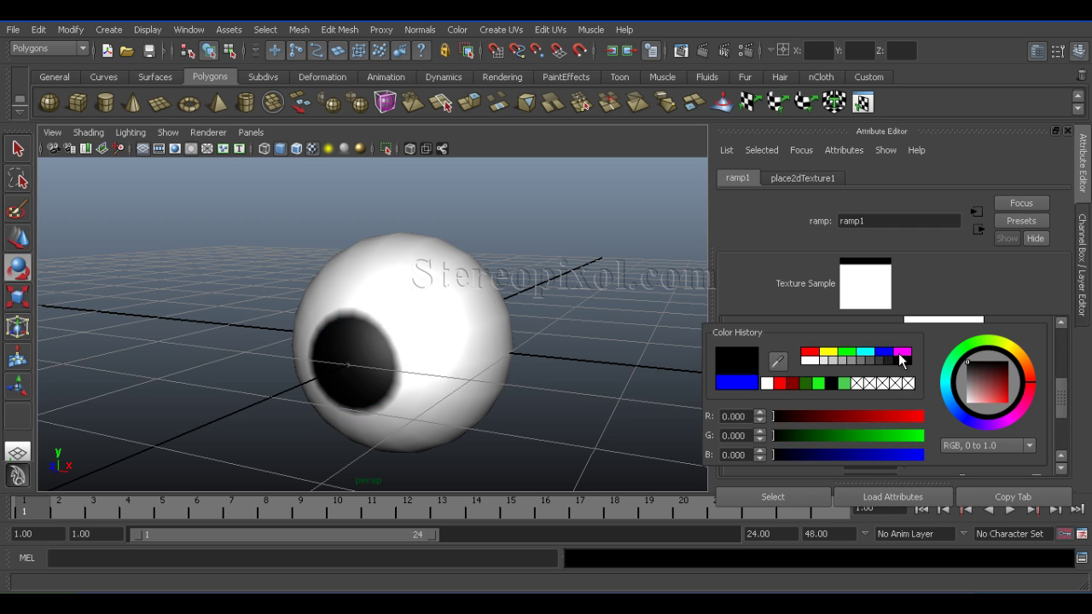
# Add a ramp marker at position 0.910, above the black marker, and color it blue
pyautogui.moveTo(1066, 416); pyautogui.dragTo(1061, 355)
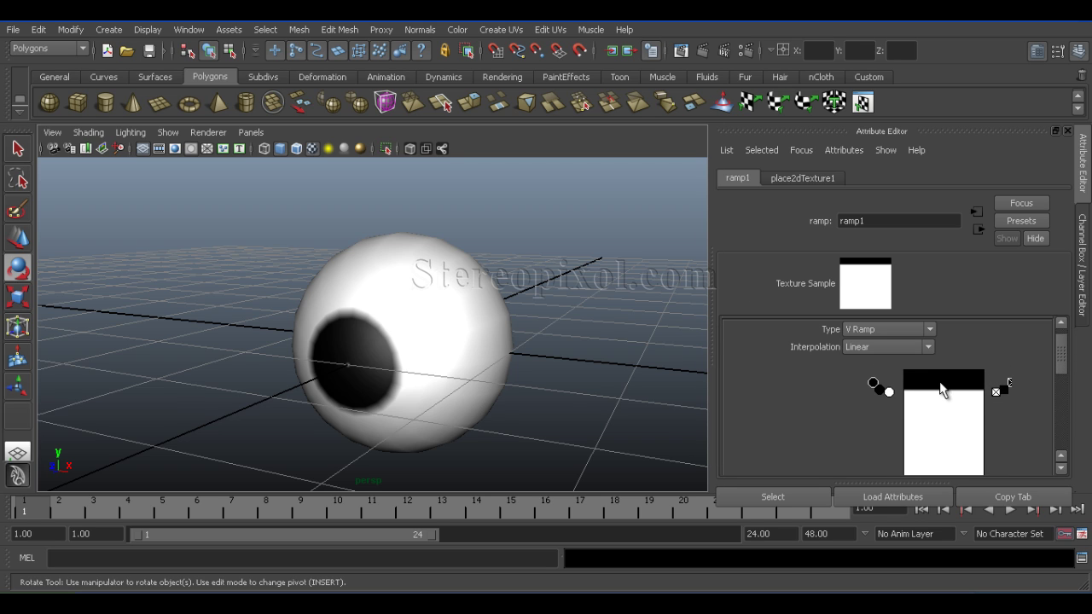
pyautogui.moveTo(1061, 362); pyautogui.dragTo(1072, 401)
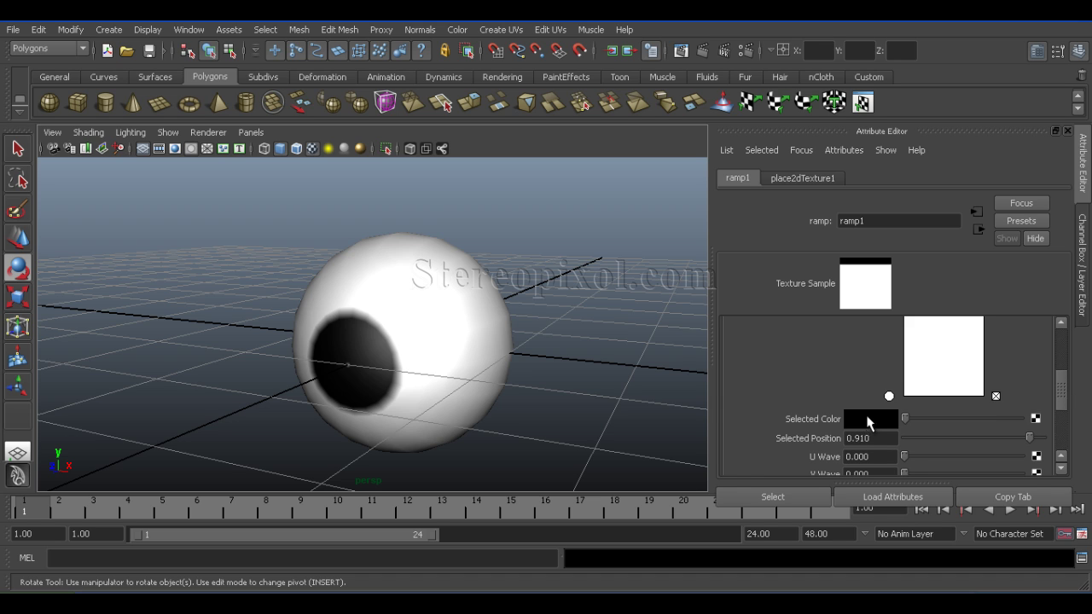
pyautogui.click(866, 418)
pyautogui.click(879, 376)
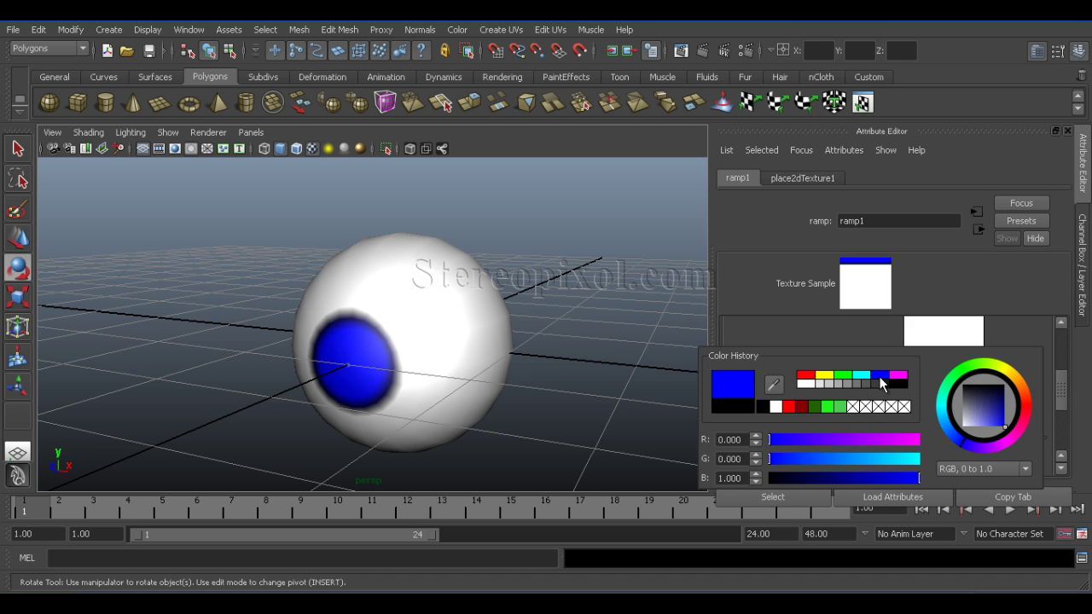
# Render the perspective view of the eyeball with Maya Software, with the iris facing the camera
pyautogui.keyDown('alt'); pyautogui.moveTo(479, 392); pyautogui.dragTo(543, 432); pyautogui.keyUp('alt')
pyautogui.moveTo(1066, 394); pyautogui.dragTo(1066, 363)
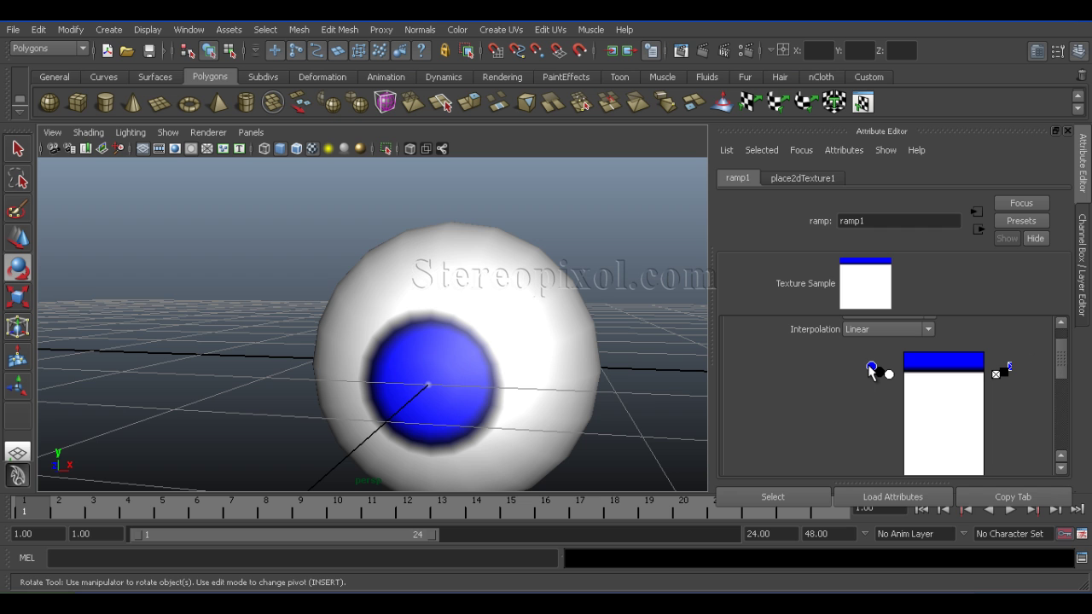
pyautogui.keyDown('alt'); pyautogui.moveTo(552, 373); pyautogui.dragTo(555, 401); pyautogui.keyUp('alt')
pyautogui.click(702, 56)
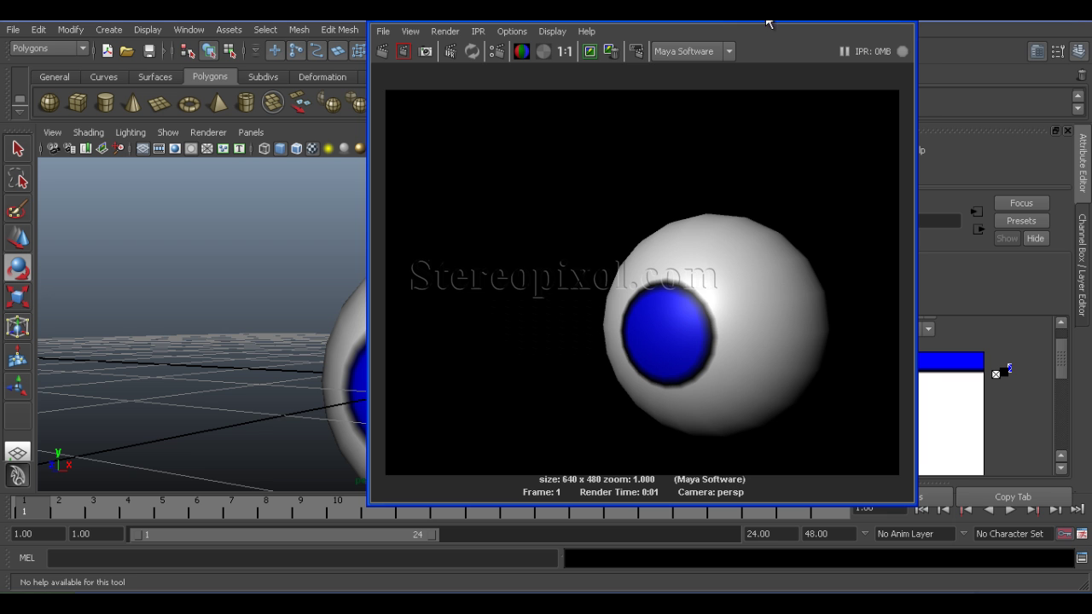
# Try lowering the blue ramp marker closer to the black one to thin the iris's dark ring, and repeat the render
pyautogui.moveTo(768, 24); pyautogui.dragTo(508, 21)
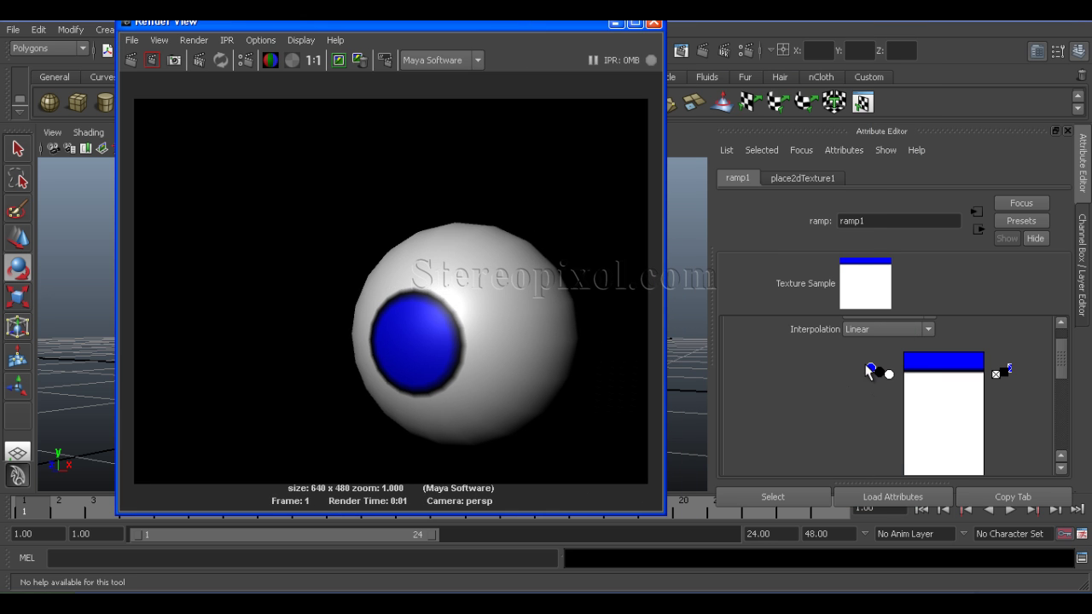
pyautogui.moveTo(871, 369); pyautogui.dragTo(871, 372)
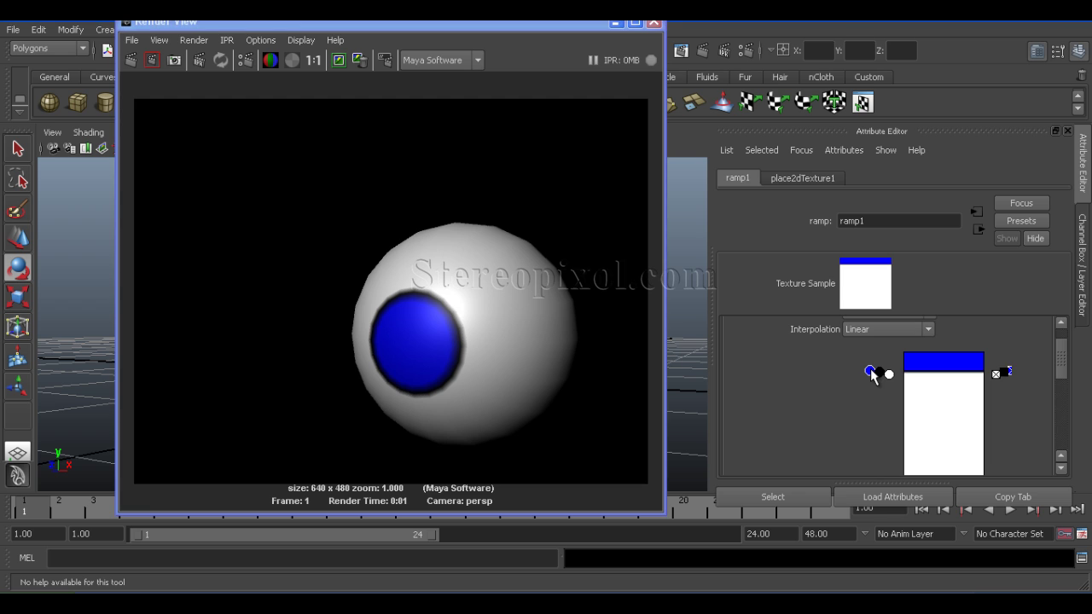
pyautogui.click(146, 60)
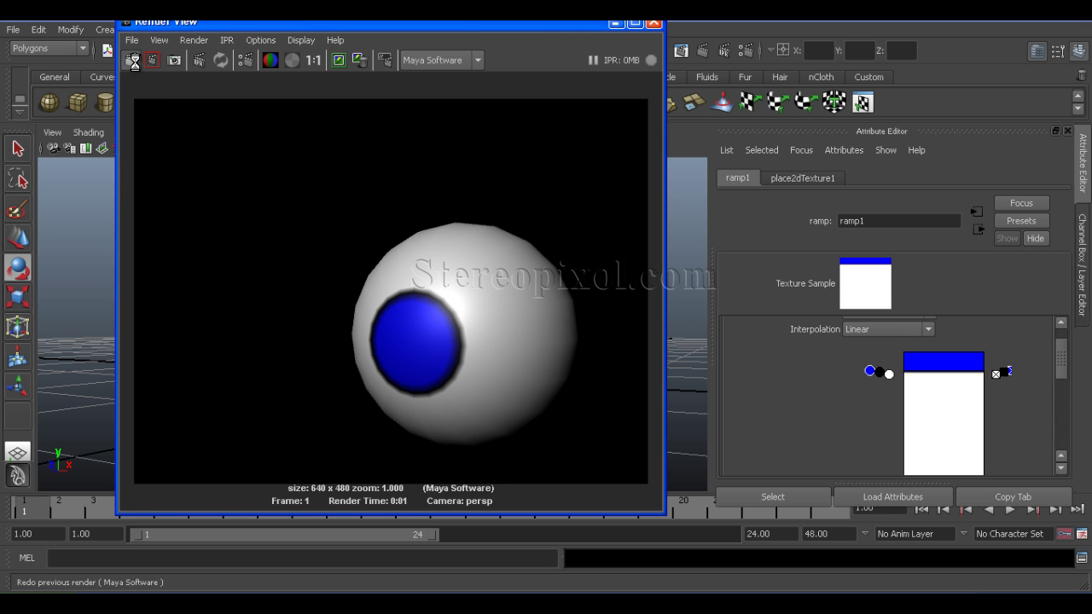
pyautogui.moveTo(516, 25); pyautogui.dragTo(632, 36)
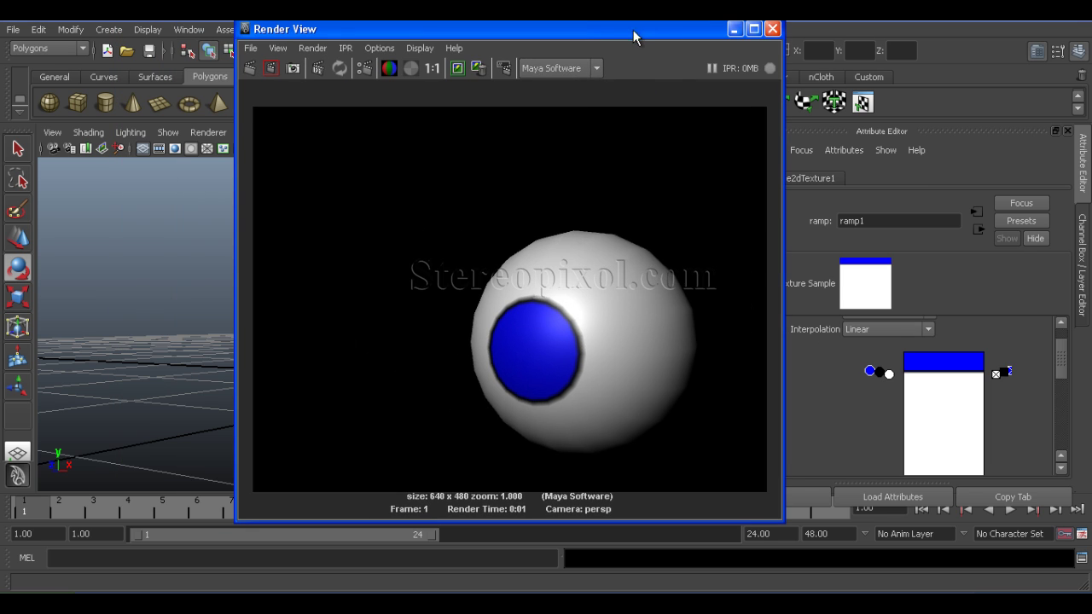
pyautogui.click(771, 29)
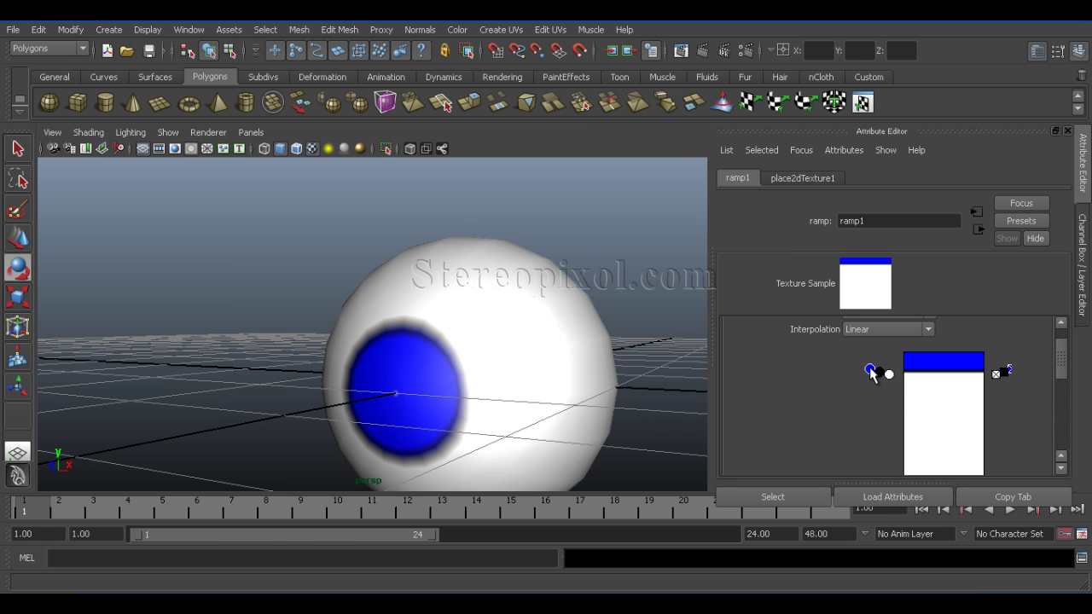
# Render the eyeball again from a slightly different angle to check the iris's dark ring, and close the render
pyautogui.keyDown('alt'); pyautogui.moveTo(512, 332); pyautogui.dragTo(547, 363); pyautogui.keyUp('alt')
pyautogui.click(696, 50)
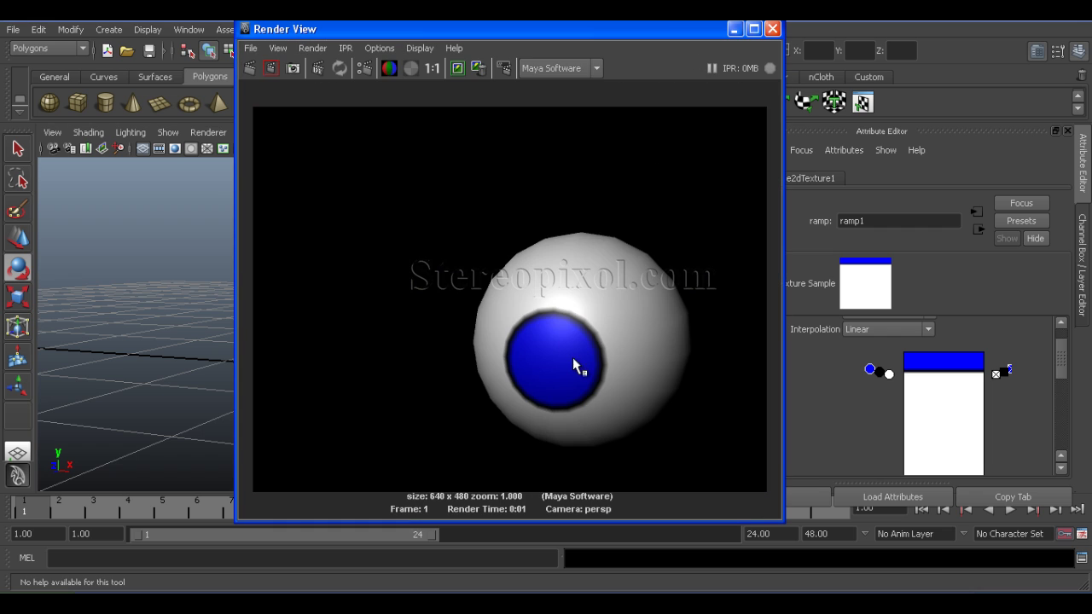
pyautogui.click(772, 29)
pyautogui.keyDown('alt'); pyautogui.moveTo(540, 383); pyautogui.dragTo(548, 378); pyautogui.keyUp('alt')
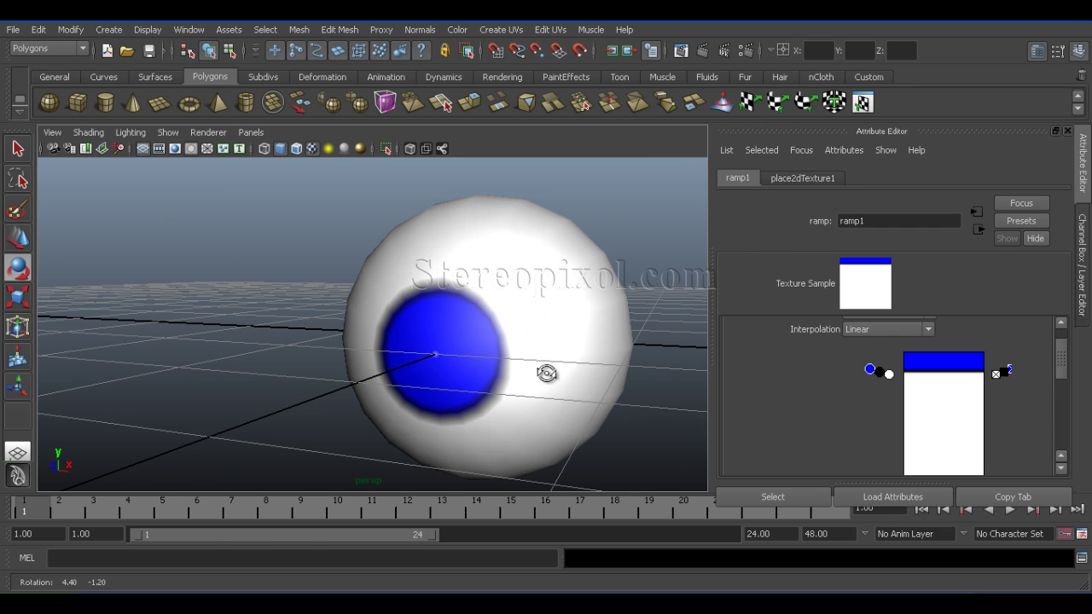
# Switch to the image viewer showing the reference photo of the blue human eye
pyautogui.hotkey('alt', 'Tab')
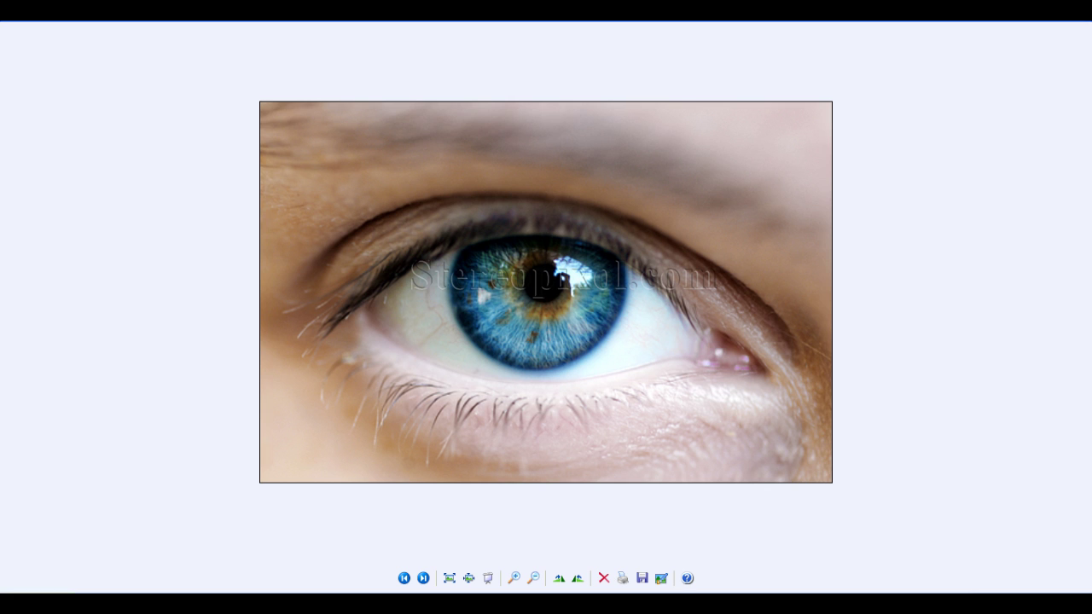
# Switch back to Maya and color the end marker of the ramp black to form the pupil, closing the render
pyautogui.hotkey('alt', 'Tab')
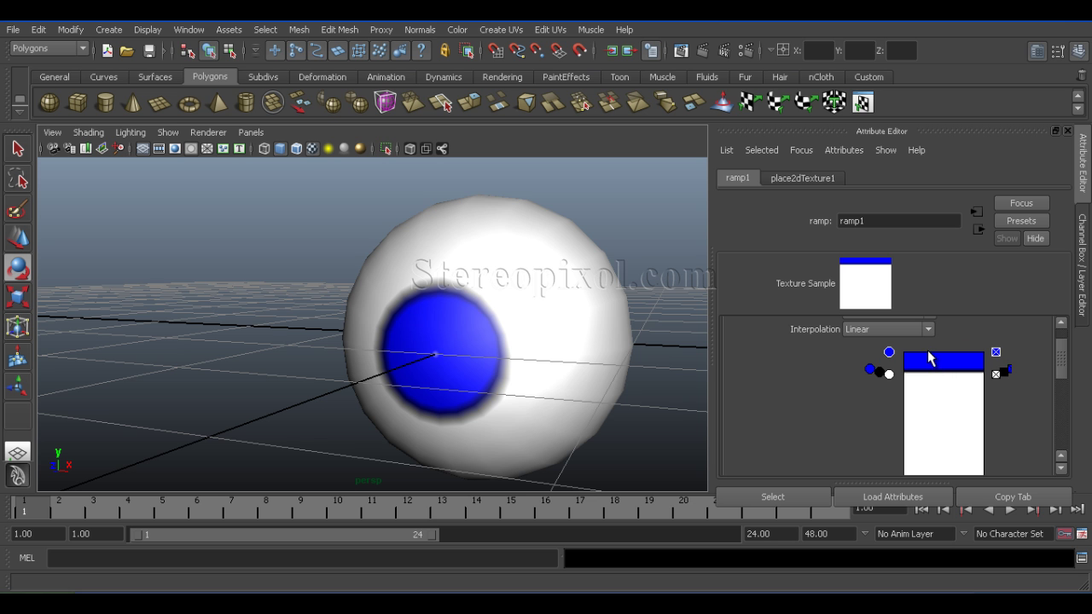
pyautogui.moveTo(1066, 358); pyautogui.dragTo(1062, 392)
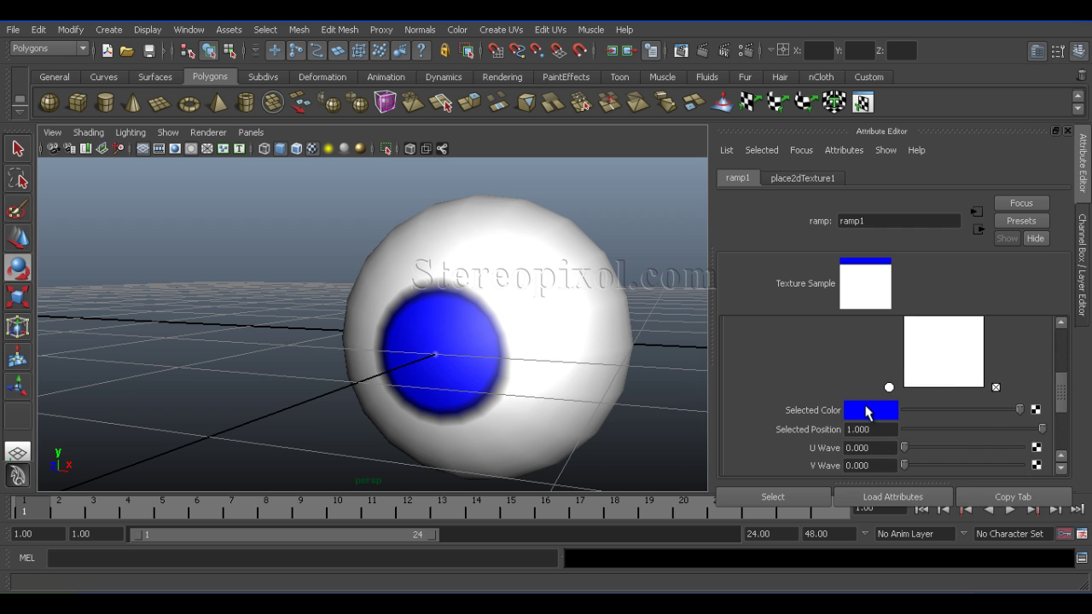
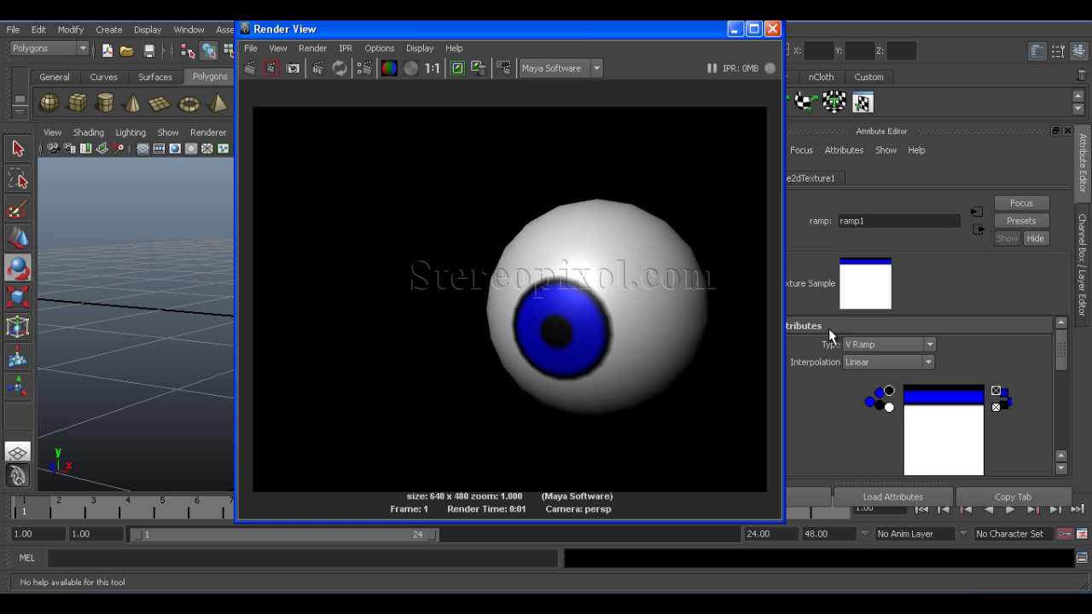
pyautogui.click(771, 30)
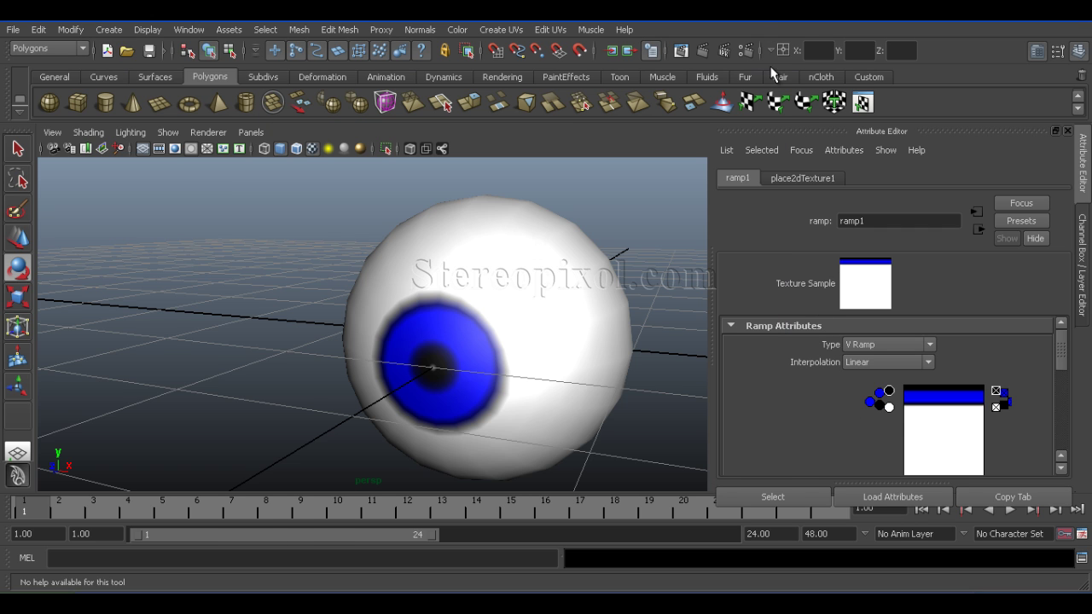
# Map a Noise texture onto the color of the ramp's blue marker at position 0.895
pyautogui.click(871, 404)
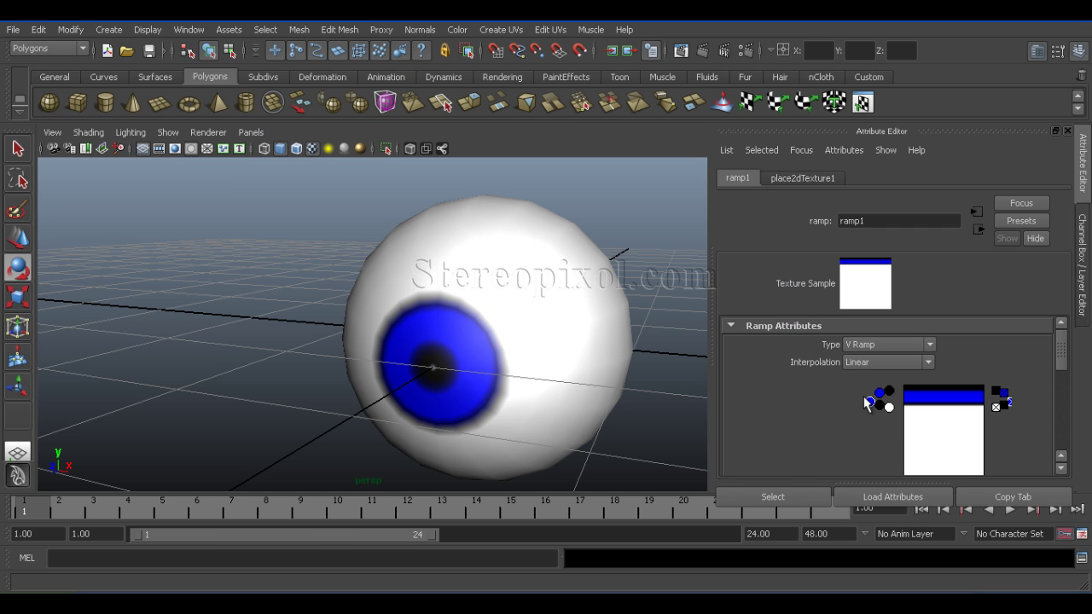
pyautogui.moveTo(1065, 374); pyautogui.dragTo(1068, 413)
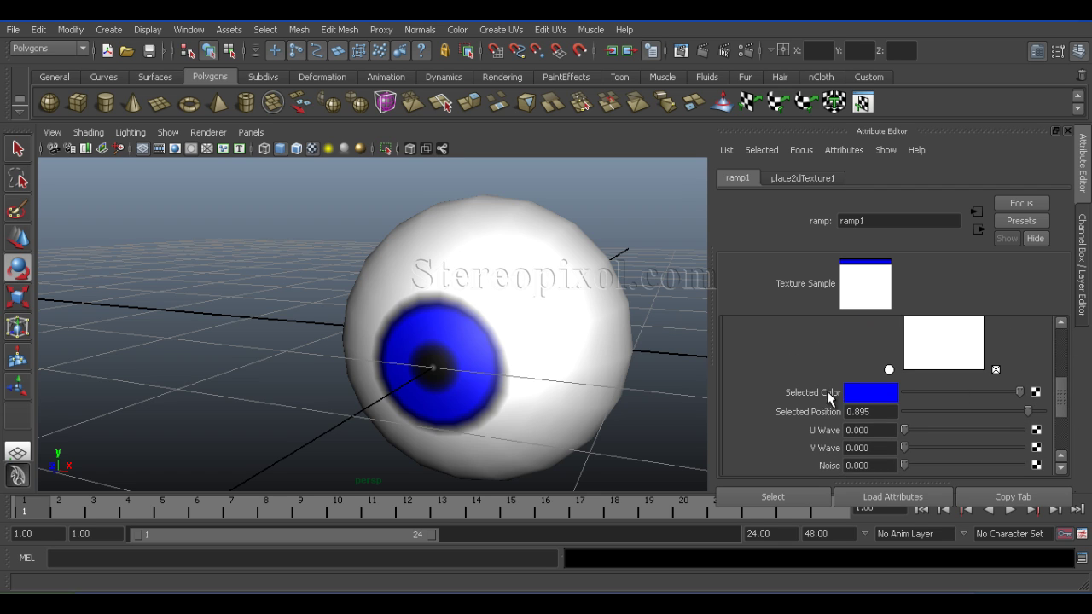
pyautogui.click(1036, 392)
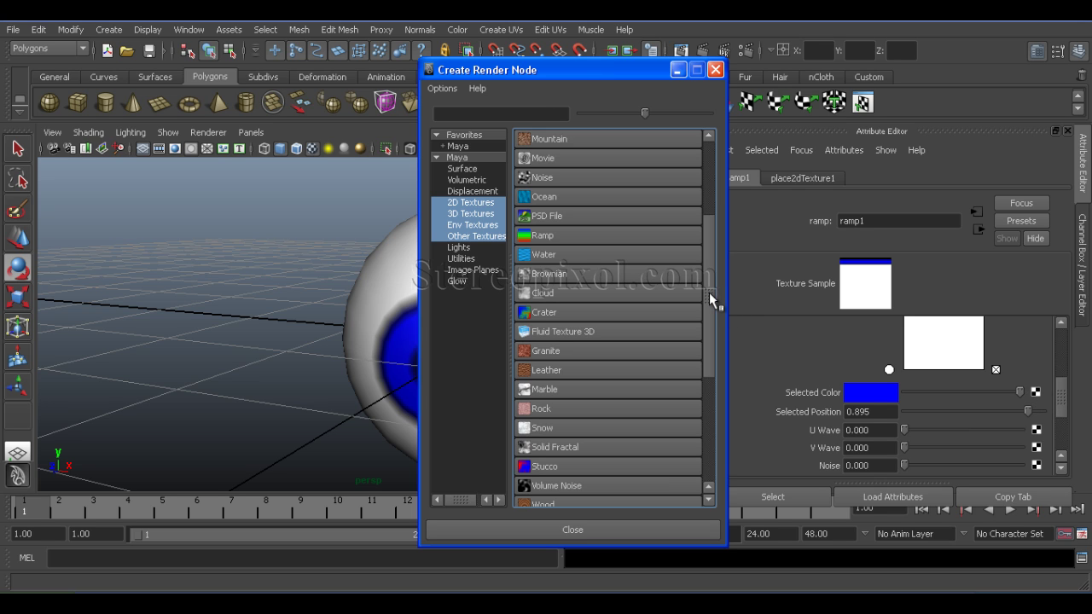
pyautogui.moveTo(708, 297); pyautogui.dragTo(706, 287)
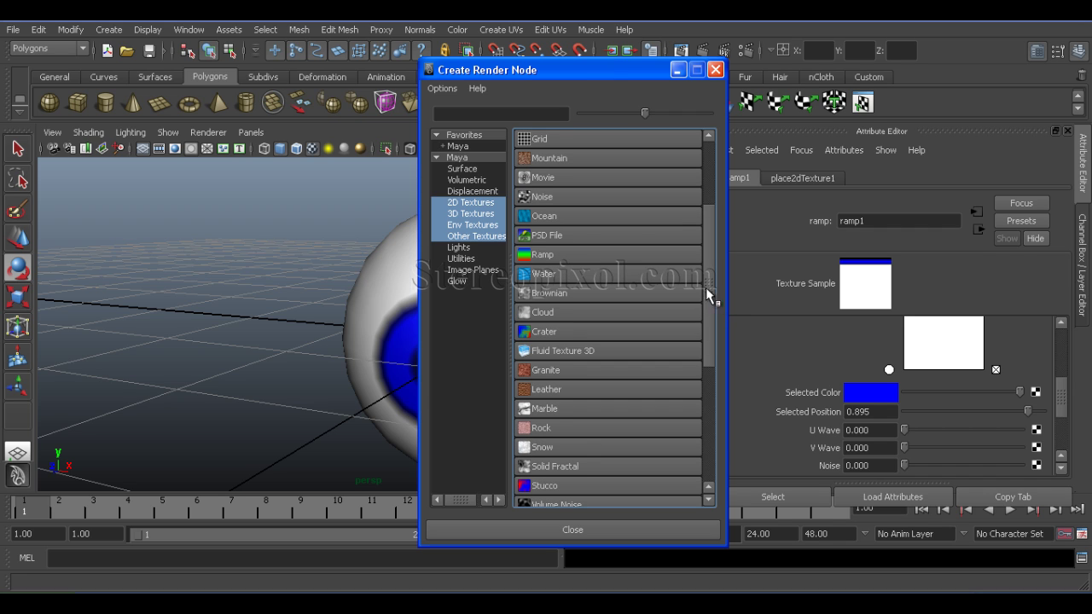
pyautogui.click(560, 194)
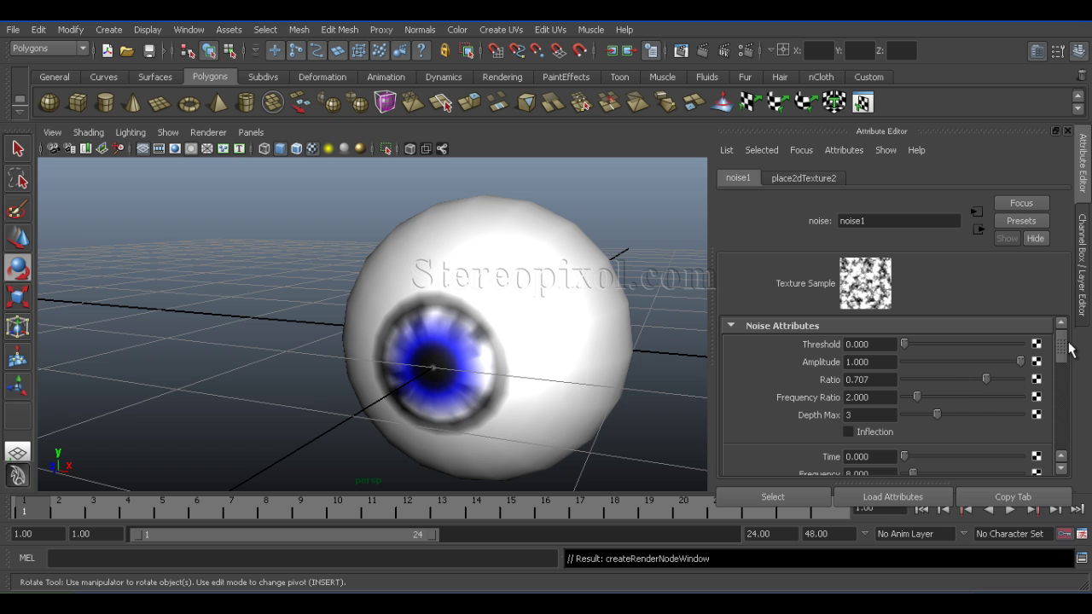
# Render a close-up of the iris with its noise texture and move the render clear of the noise attributes
pyautogui.moveTo(497, 397)
pyautogui.keyDown('alt'); pyautogui.mouseDown()
pyautogui.moveTo(458, 409)
pyautogui.moveTo(388, 385)
pyautogui.moveTo(478, 421)
pyautogui.moveTo(485, 395)
pyautogui.moveTo(484, 405)
pyautogui.mouseUp(); pyautogui.keyUp('alt')
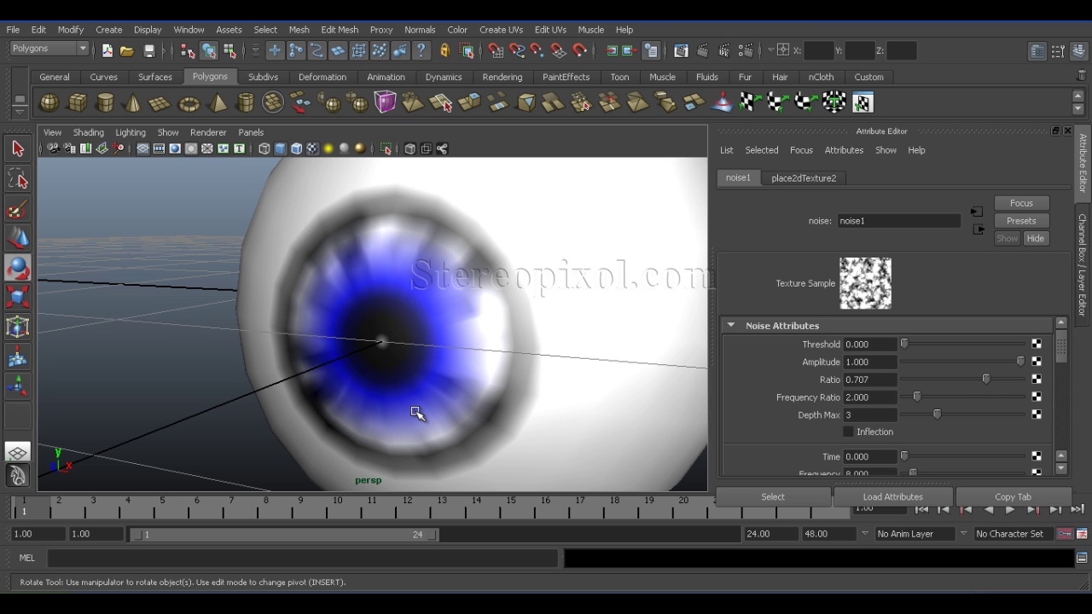
pyautogui.click(704, 50)
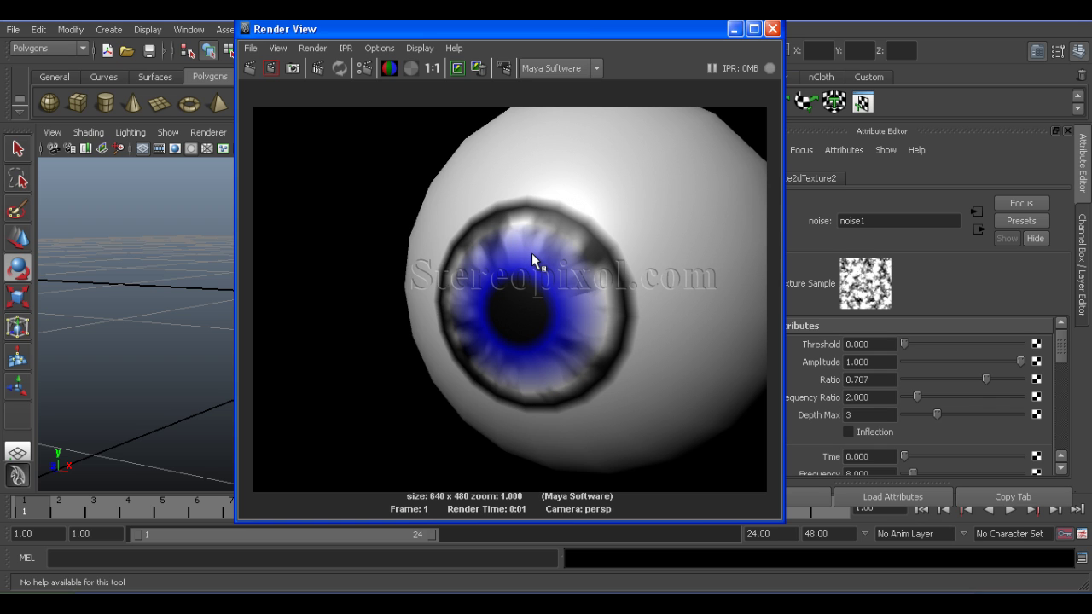
pyautogui.moveTo(567, 28); pyautogui.dragTo(458, 38)
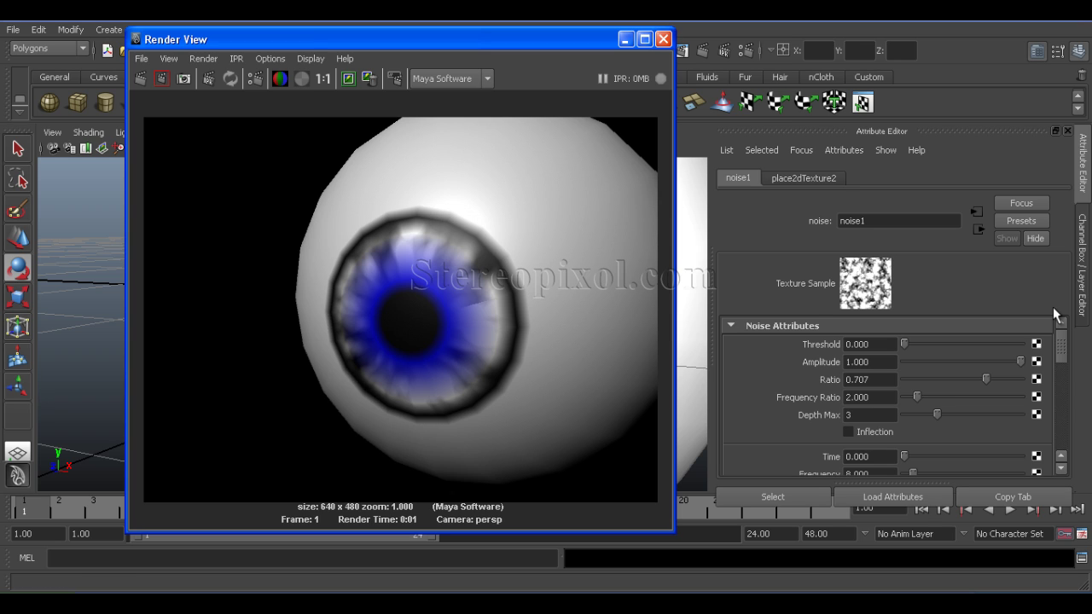
# Set the noise texture's Color Gain to pure blue and render the eyeball again
pyautogui.click(1063, 351)
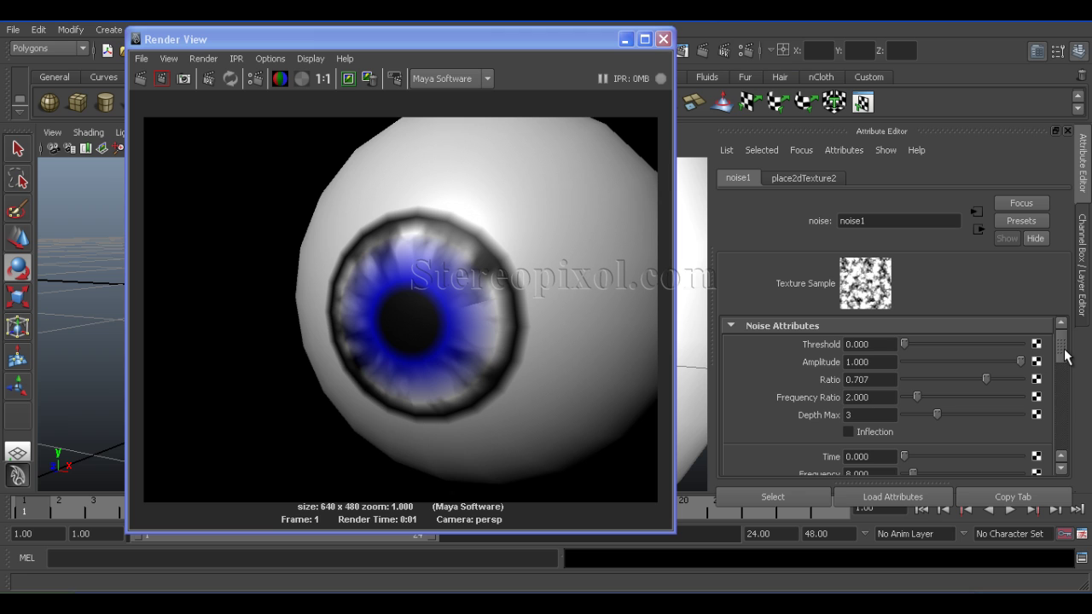
pyautogui.moveTo(1063, 352); pyautogui.dragTo(1064, 423)
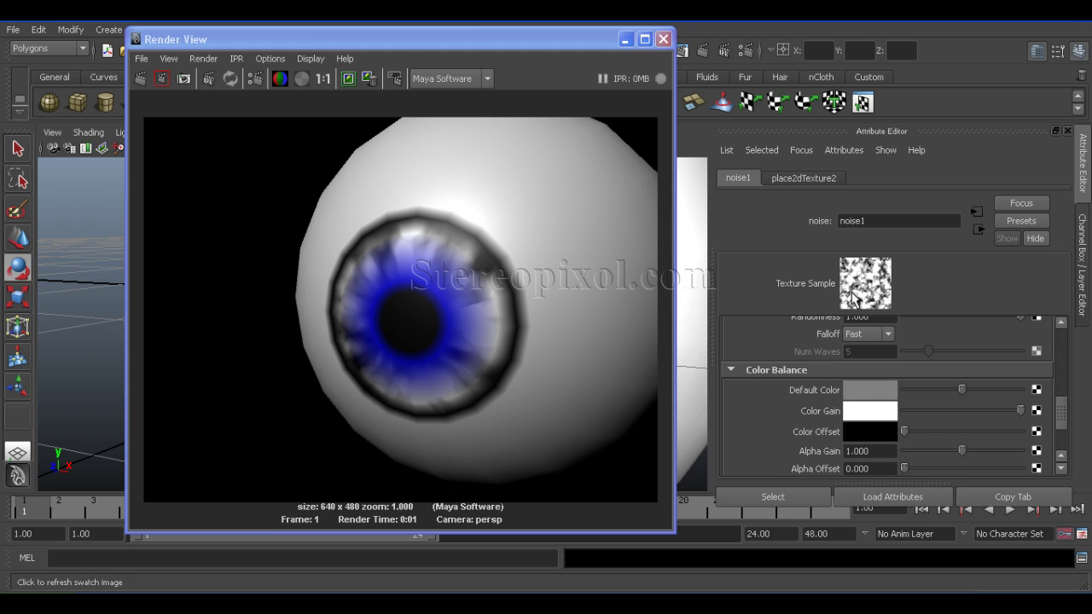
pyautogui.click(864, 415)
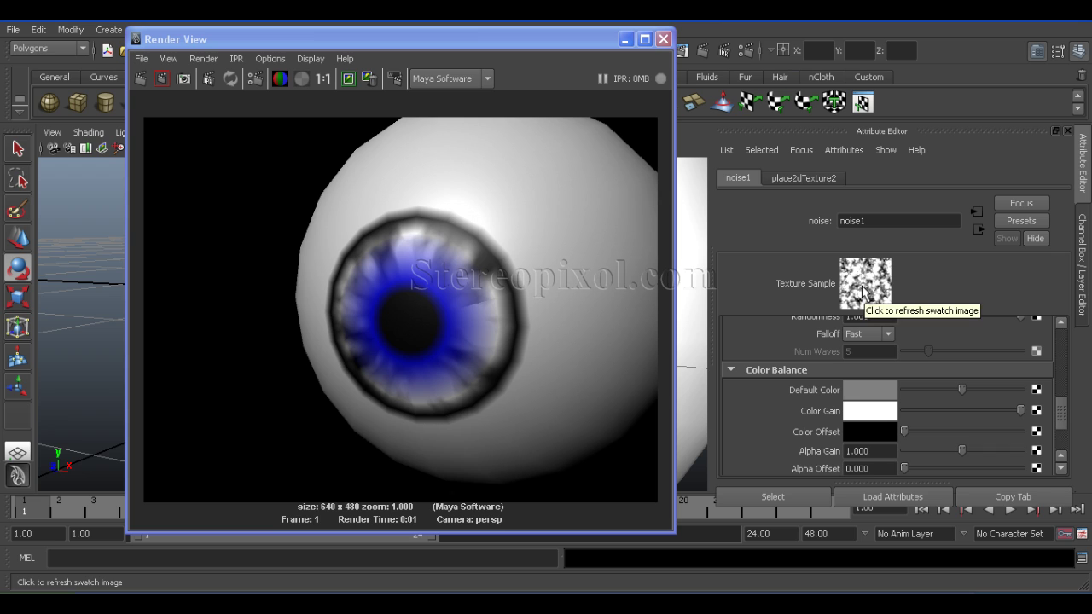
pyautogui.click(862, 410)
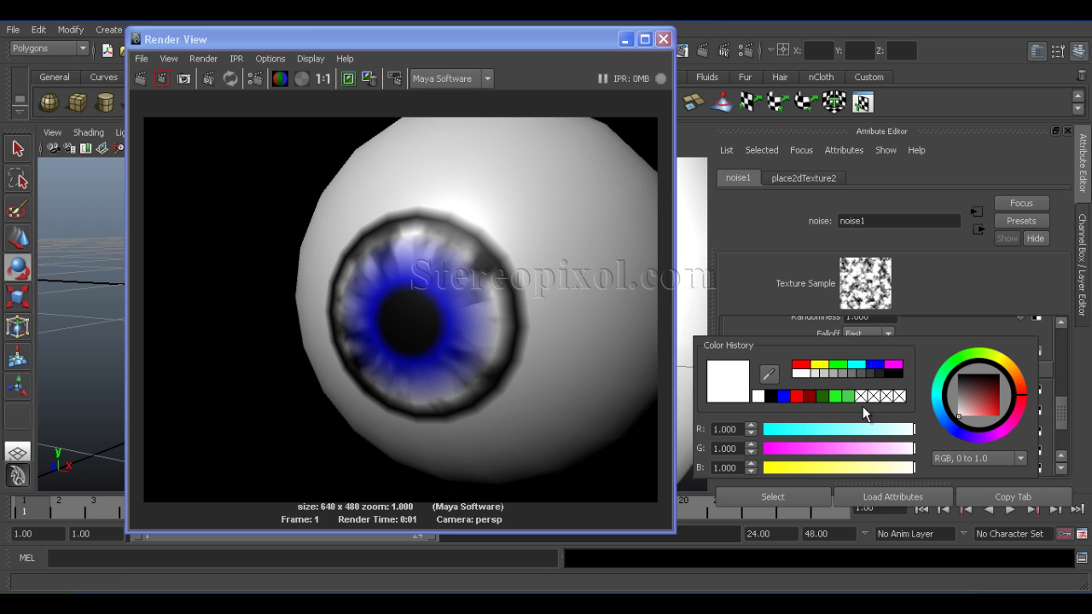
pyautogui.click(951, 432)
pyautogui.moveTo(991, 409); pyautogui.dragTo(999, 408)
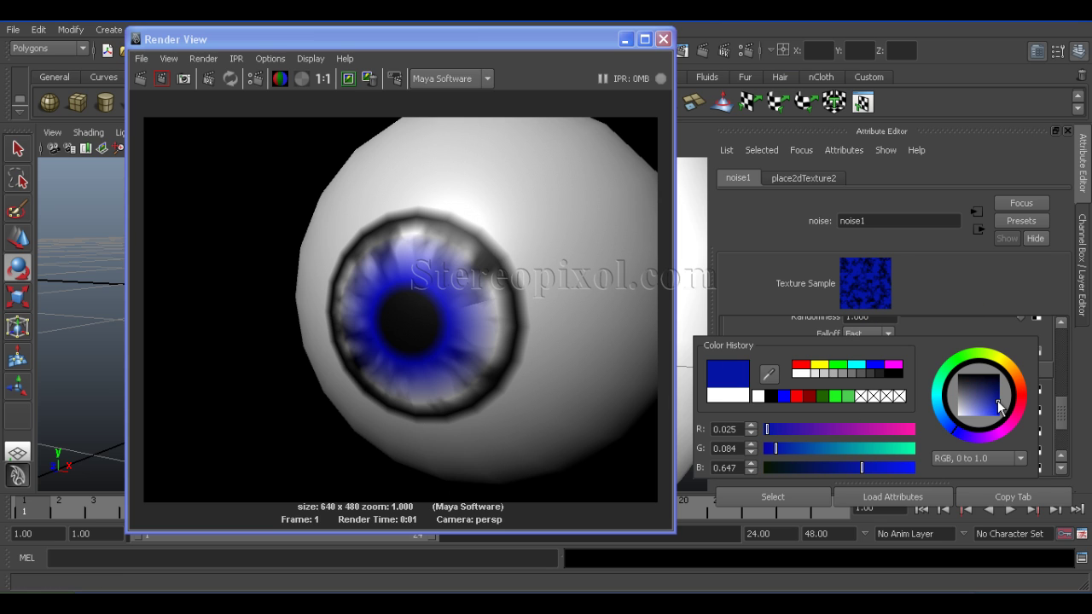
pyautogui.click(875, 365)
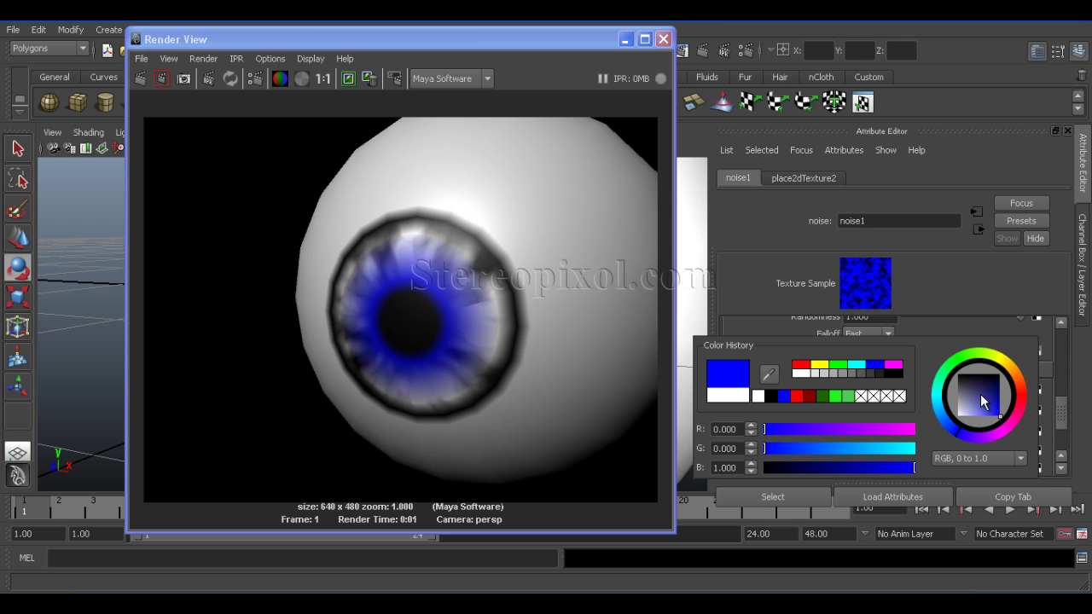
pyautogui.moveTo(998, 410)
pyautogui.mouseDown()
pyautogui.moveTo(976, 398)
pyautogui.moveTo(1002, 419)
pyautogui.mouseUp()
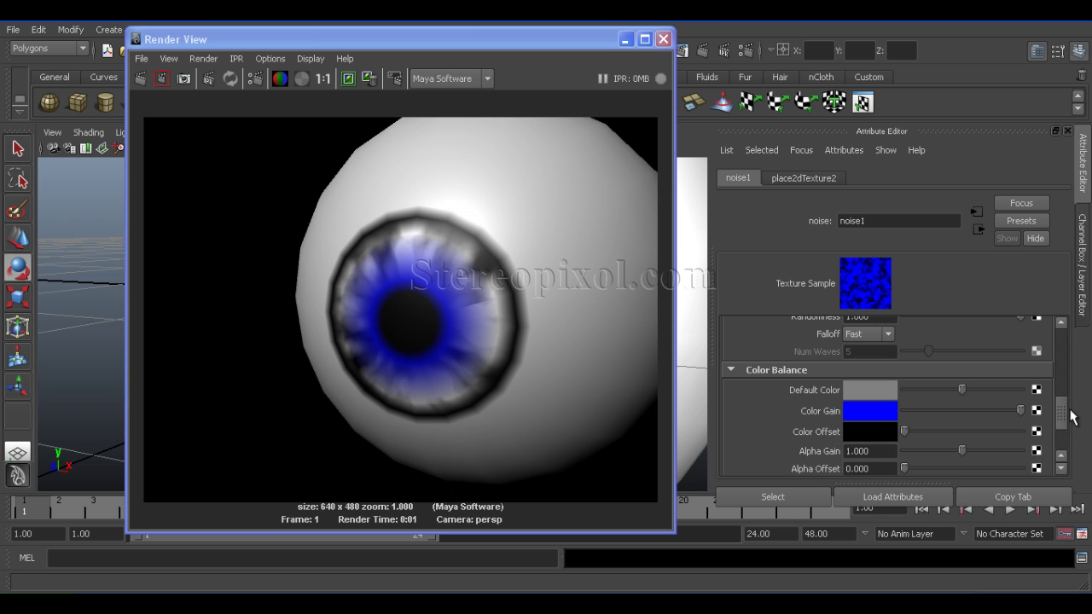
pyautogui.click(704, 52)
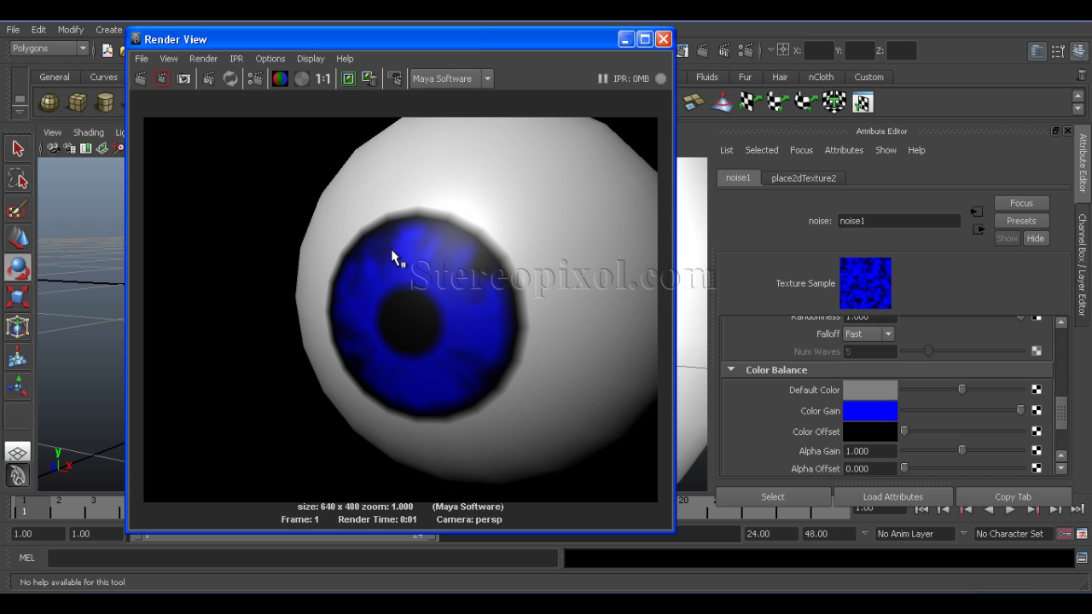
# Raise the noise's Ratio to 0.772 and its Frequency Ratio in stages through 2.986 and 4.476 and slightly beyond, re-rendering the iris after the changes
pyautogui.moveTo(1063, 421); pyautogui.dragTo(1063, 384)
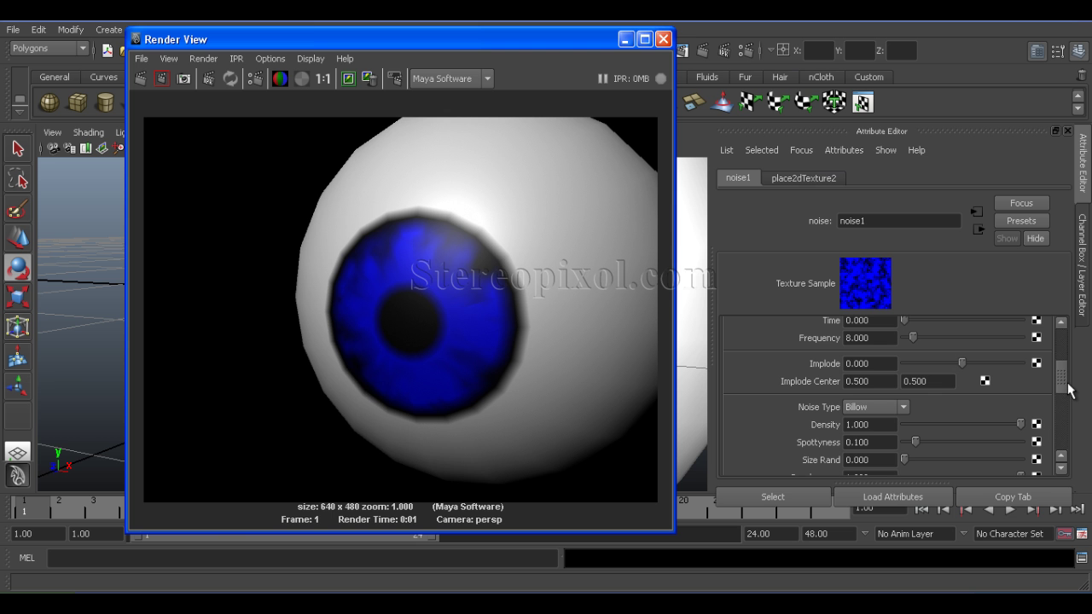
pyautogui.moveTo(1065, 383); pyautogui.dragTo(1064, 350)
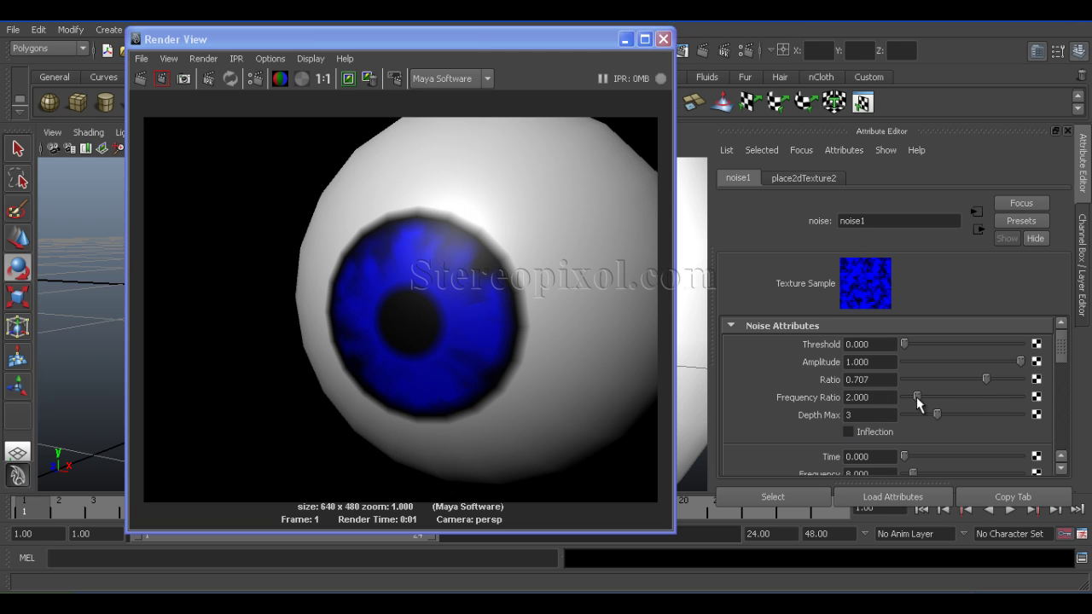
pyautogui.moveTo(915, 399); pyautogui.dragTo(930, 404)
pyautogui.click(572, 39)
pyautogui.click(142, 78)
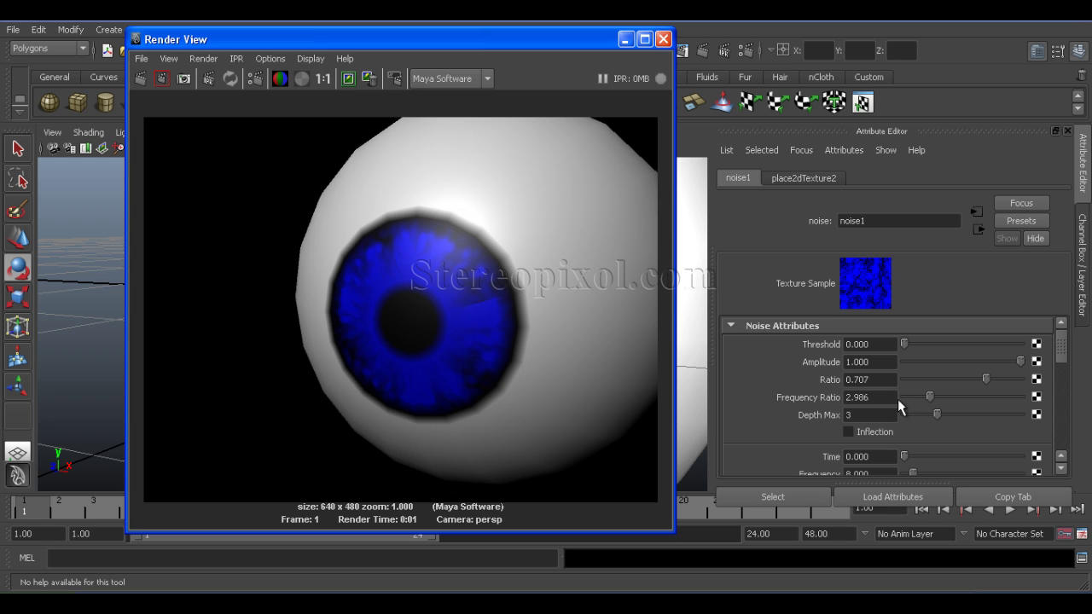
pyautogui.moveTo(933, 398)
pyautogui.mouseDown()
pyautogui.moveTo(995, 382)
pyautogui.moveTo(948, 397)
pyautogui.mouseUp()
pyautogui.click(140, 78)
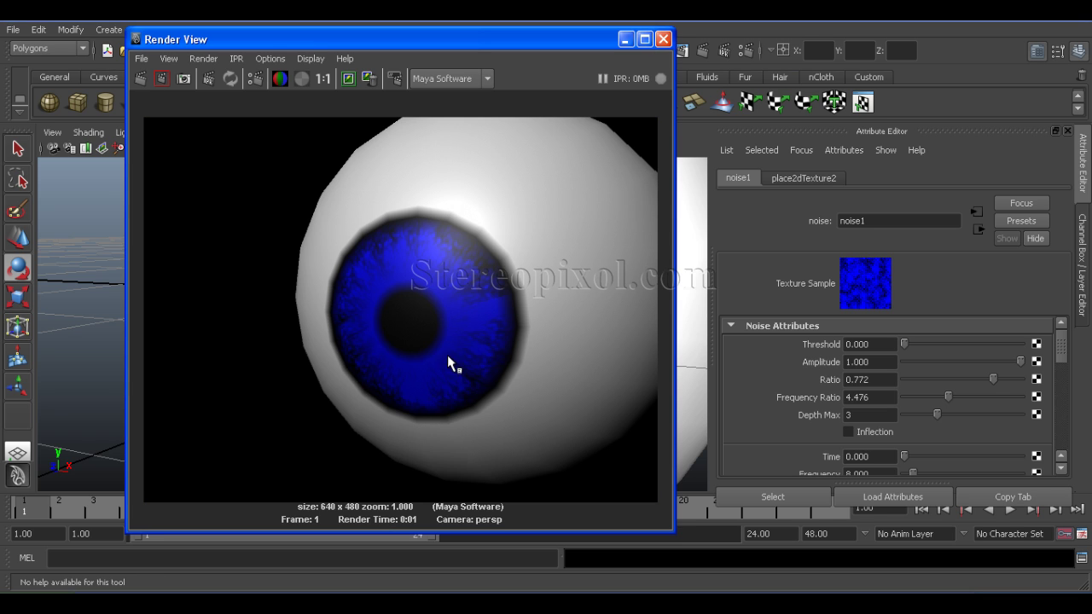
pyautogui.moveTo(949, 398); pyautogui.dragTo(963, 399)
pyautogui.click(142, 79)
# Set the noise texture's Color Gain to pure green and re-render the iris
pyautogui.moveTo(1061, 363); pyautogui.dragTo(1028, 418)
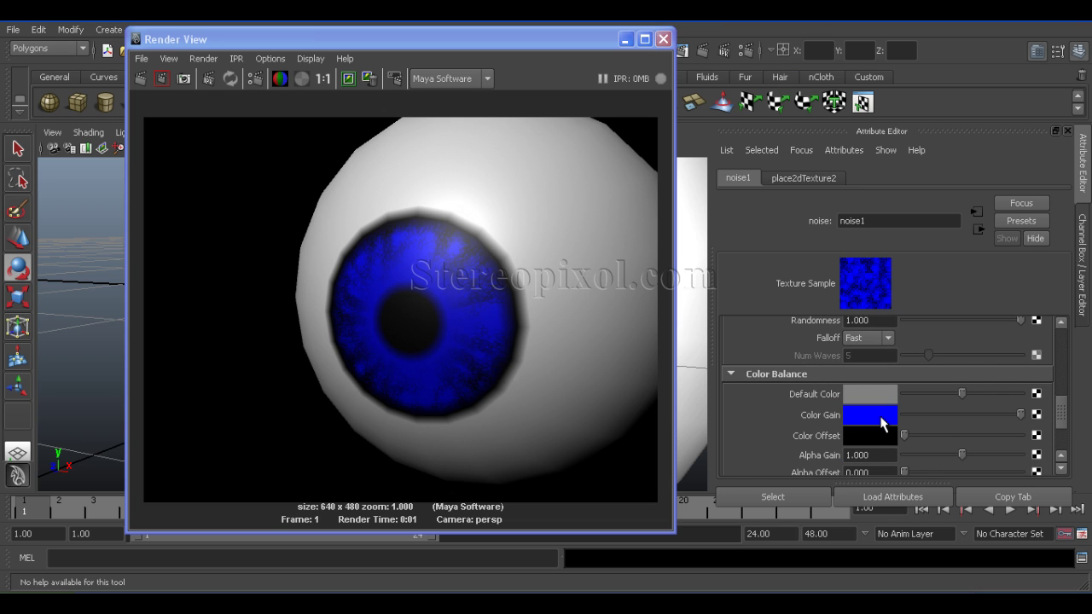
pyautogui.click(882, 421)
pyautogui.click(857, 376)
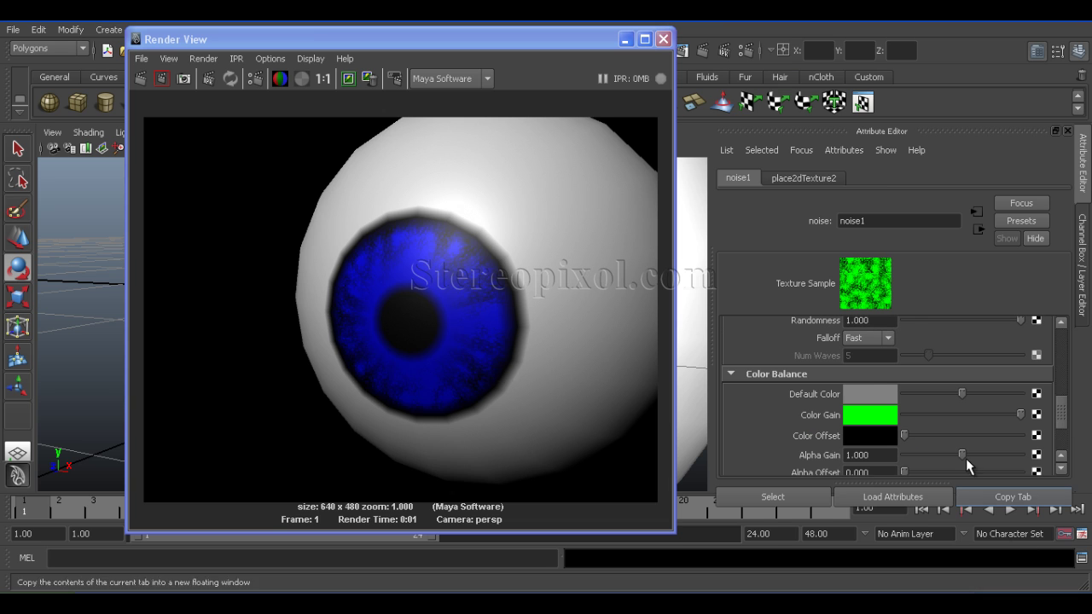
pyautogui.click(140, 78)
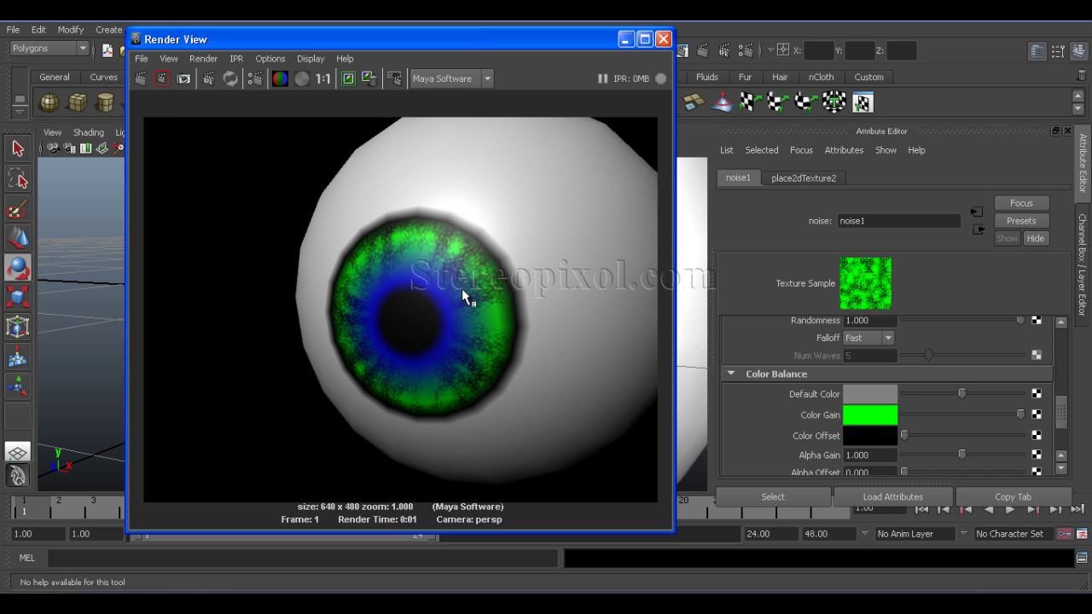
# Return to the ramp, change its blue marker at position 0.950 to pure green, and re-render the eyeball
pyautogui.moveTo(1061, 415)
pyautogui.mouseDown()
pyautogui.moveTo(1059, 341)
pyautogui.moveTo(1066, 448)
pyautogui.moveTo(1070, 408)
pyautogui.mouseUp()
pyautogui.click(978, 228)
pyautogui.click(880, 393)
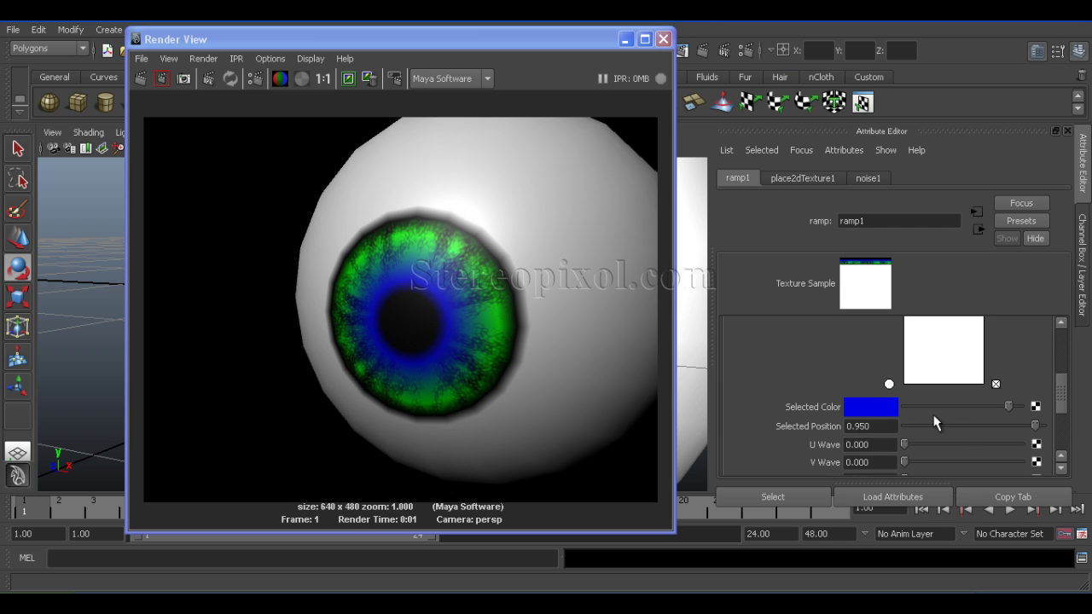
pyautogui.click(872, 409)
pyautogui.click(855, 388)
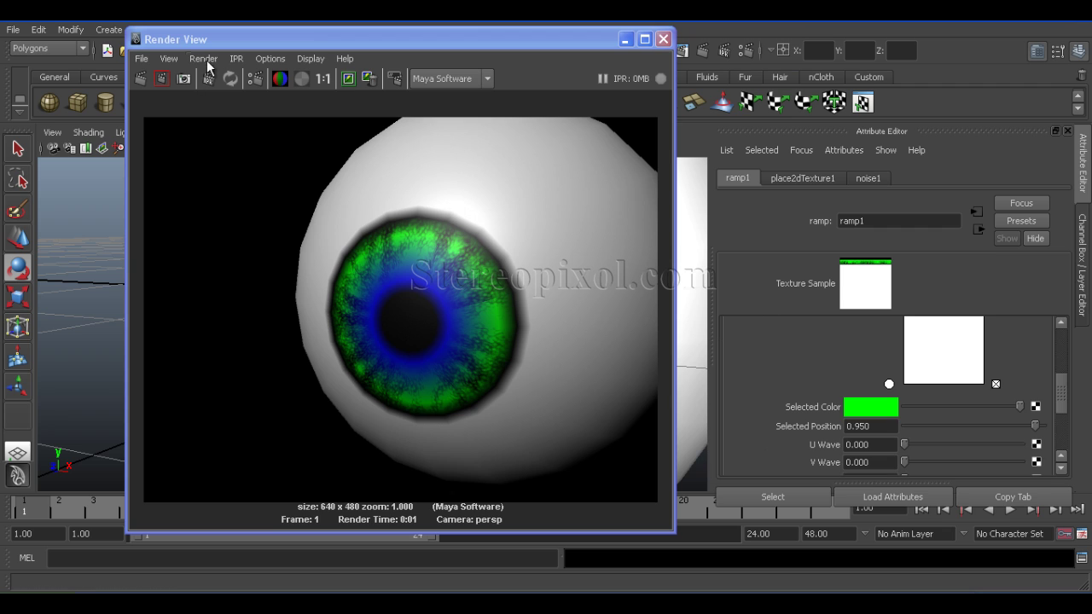
pyautogui.click(141, 79)
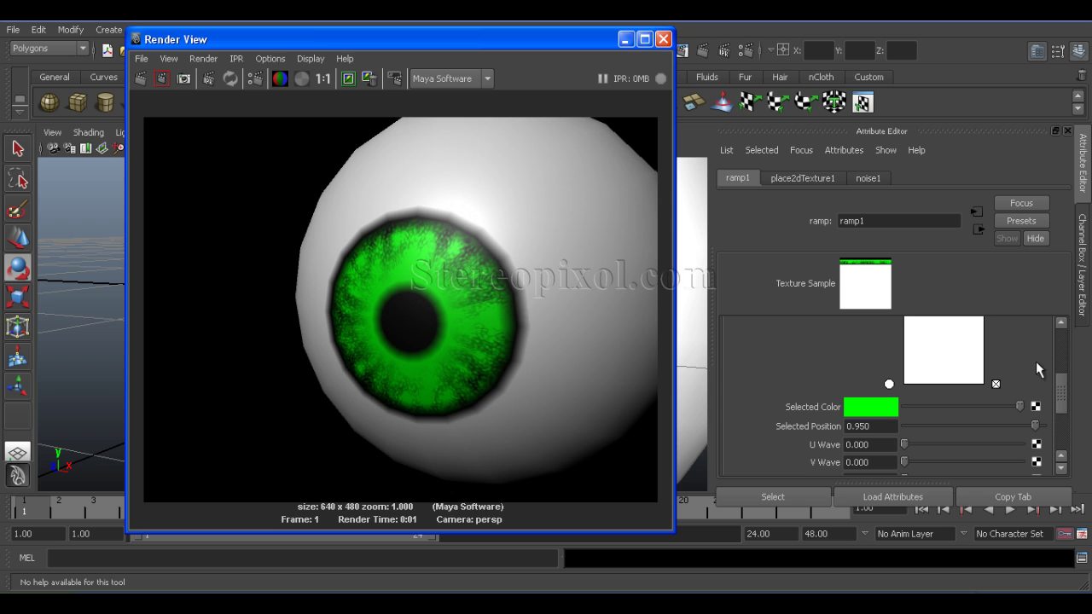
# Reopen the noise mapped to the 0.895 ramp marker, set its Color Offset to dark green with G 0.360, and re-render
pyautogui.moveTo(1062, 406)
pyautogui.mouseDown()
pyautogui.moveTo(1058, 350)
pyautogui.moveTo(1063, 416)
pyautogui.mouseUp()
pyautogui.click(870, 401)
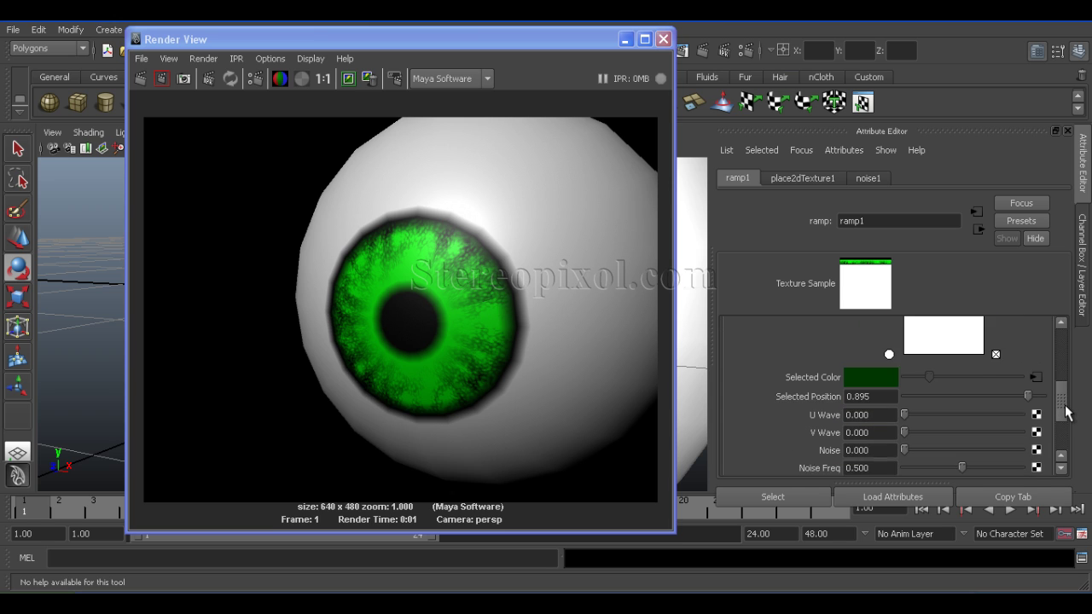
pyautogui.click(1033, 381)
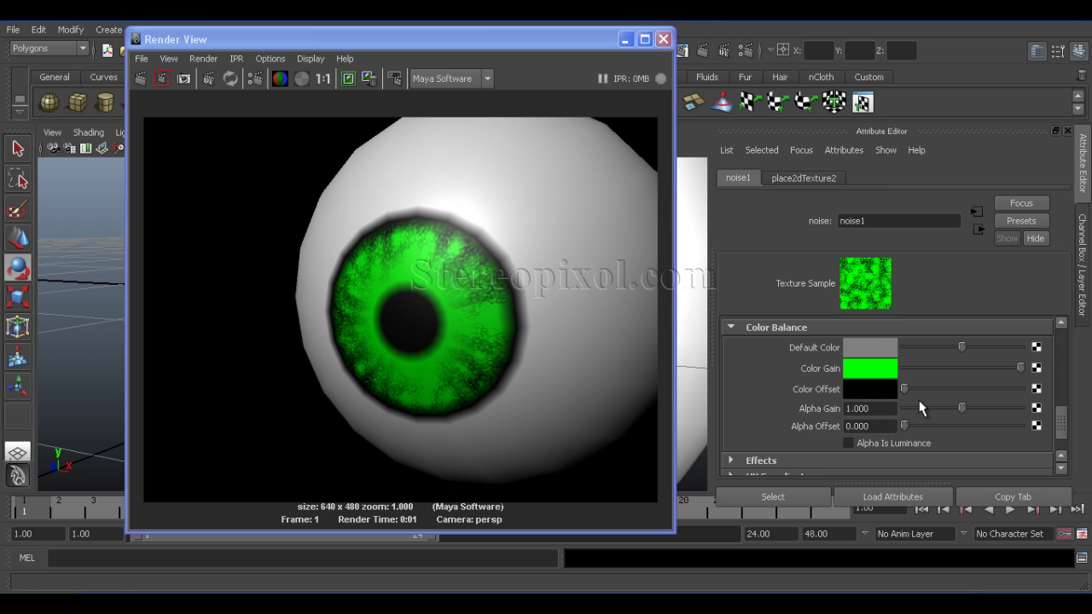
pyautogui.click(866, 393)
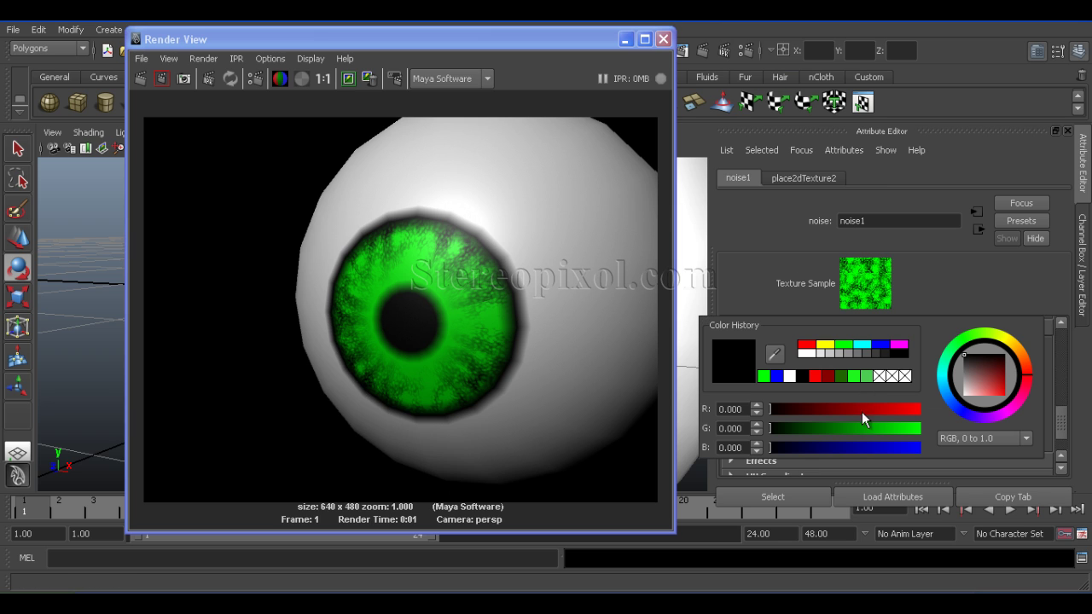
pyautogui.moveTo(796, 428); pyautogui.dragTo(825, 429)
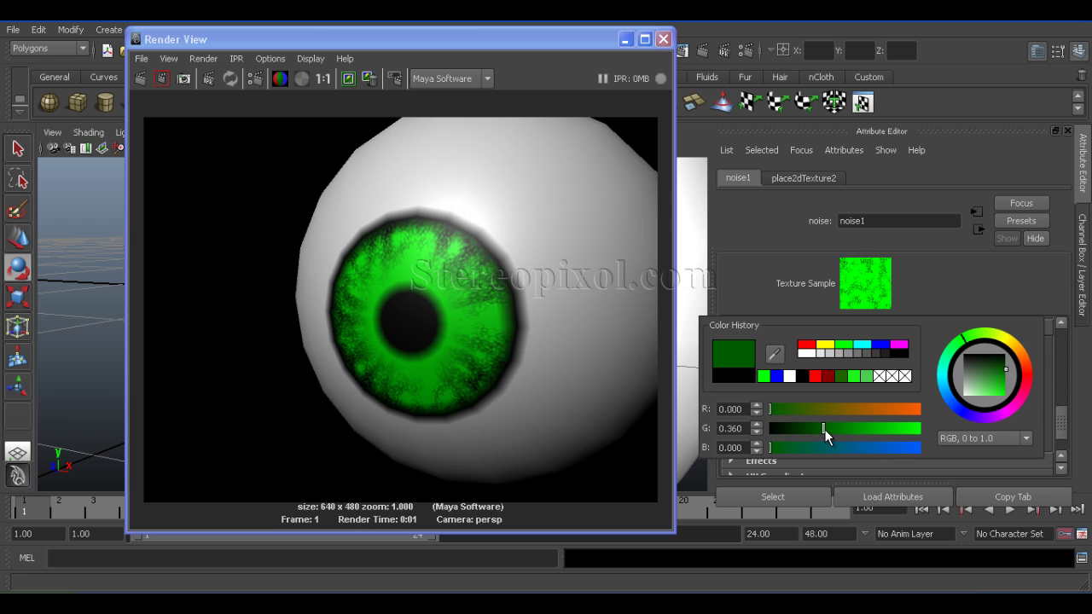
pyautogui.click(142, 78)
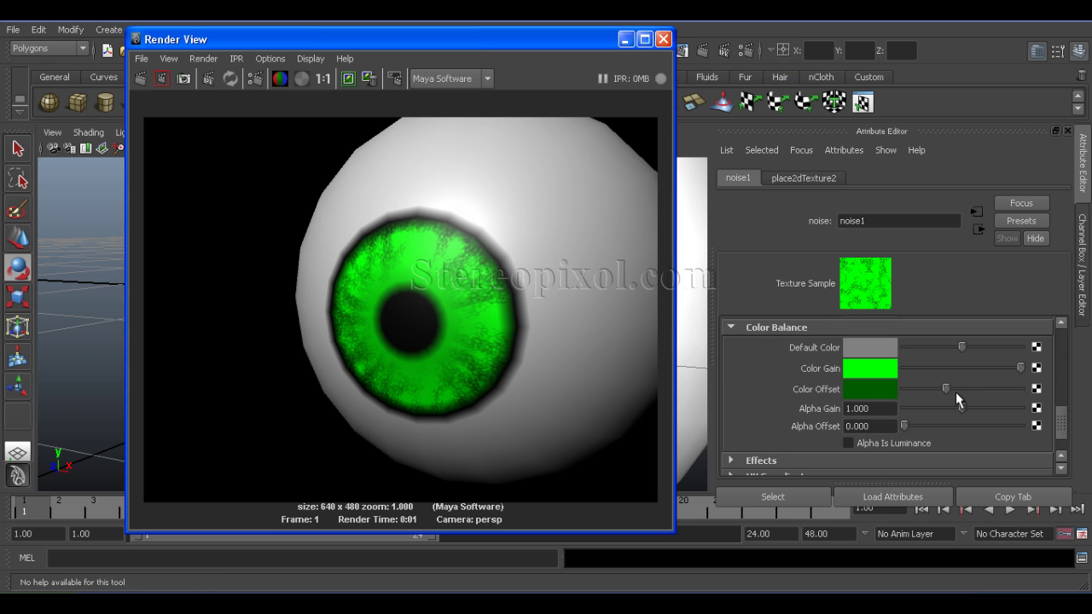
# Try a pale green Color Offset of R 0.575, G 0.863, B 0.575 on the noise texture and re-render
pyautogui.moveTo(946, 389); pyautogui.dragTo(921, 387)
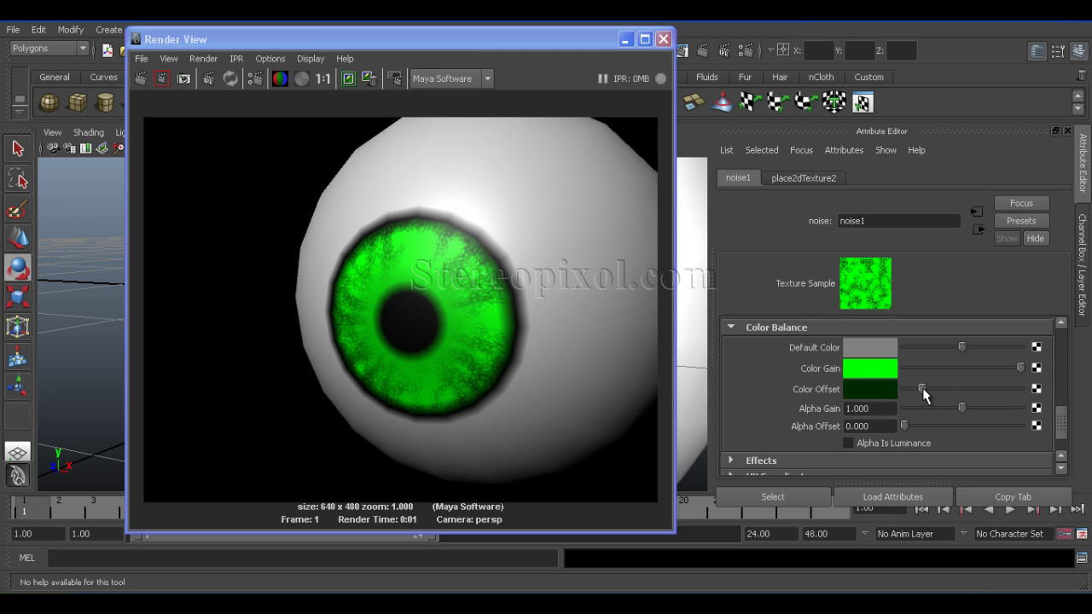
pyautogui.click(868, 376)
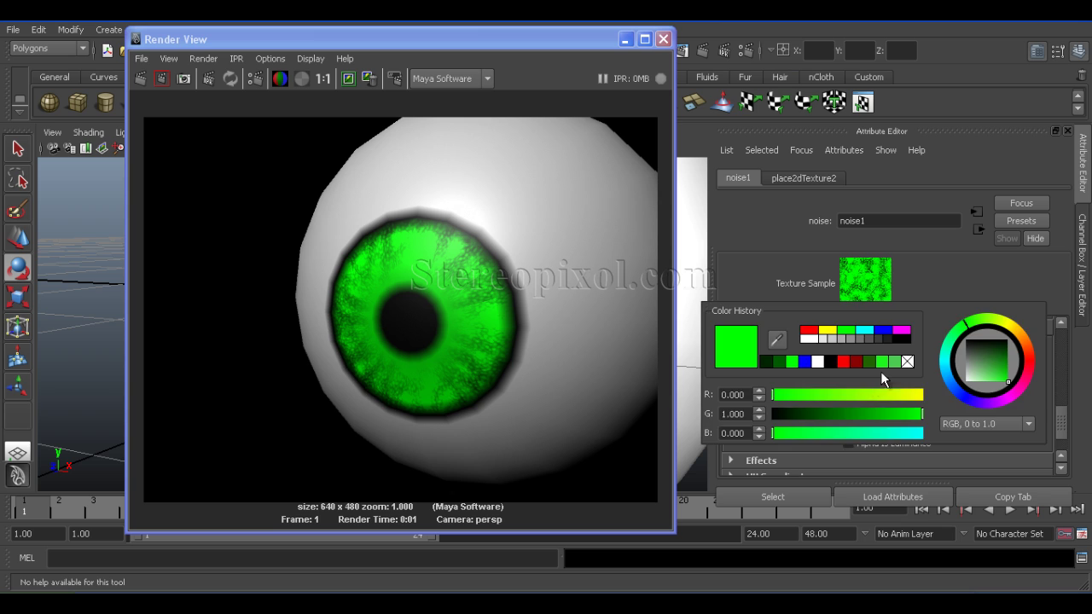
pyautogui.click(871, 394)
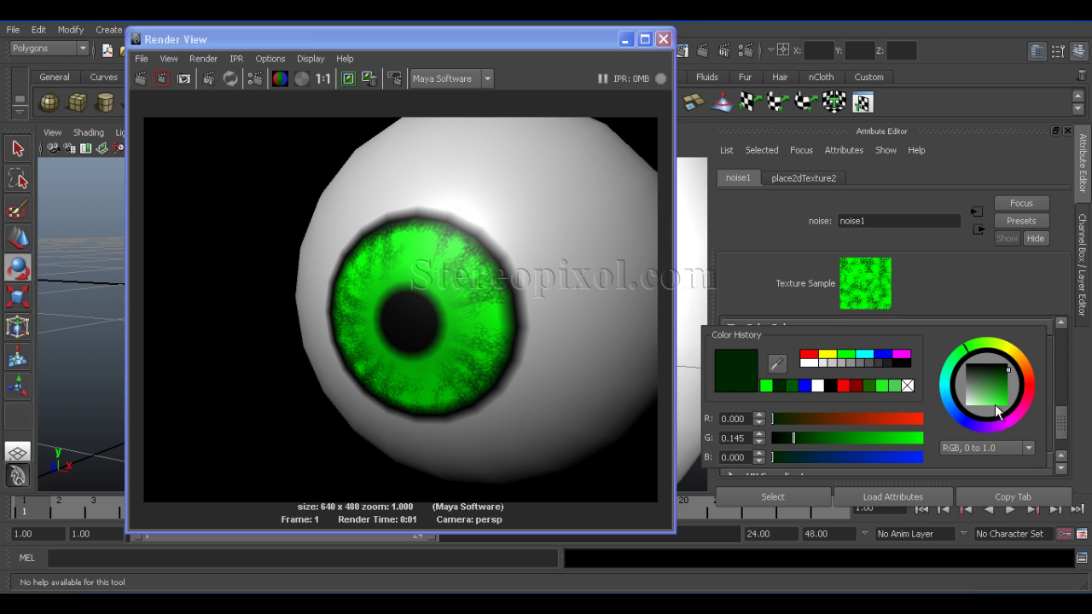
pyautogui.moveTo(995, 406); pyautogui.dragTo(979, 398)
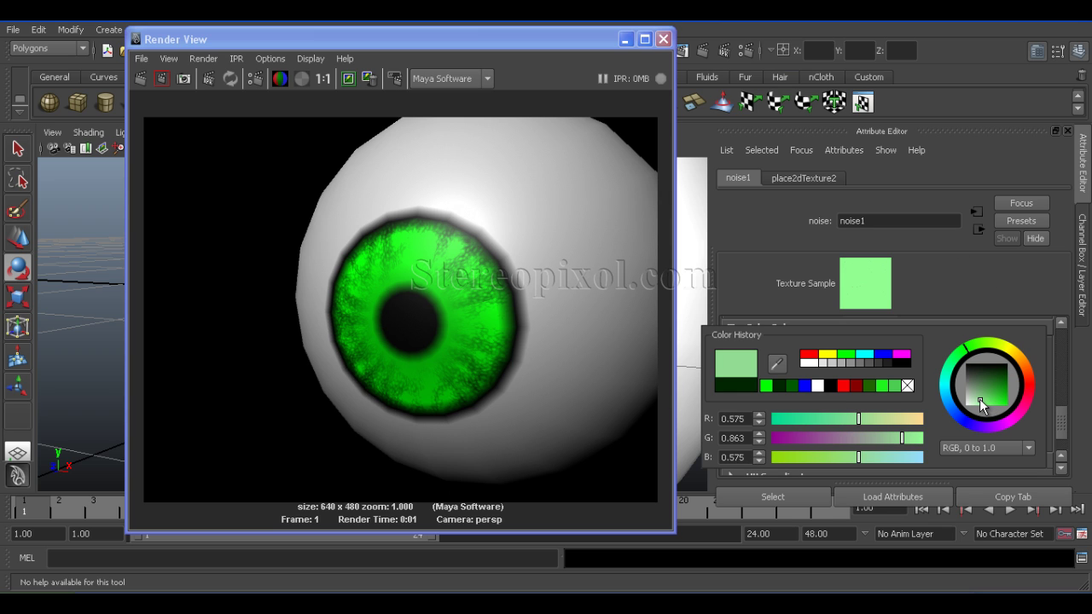
pyautogui.click(143, 78)
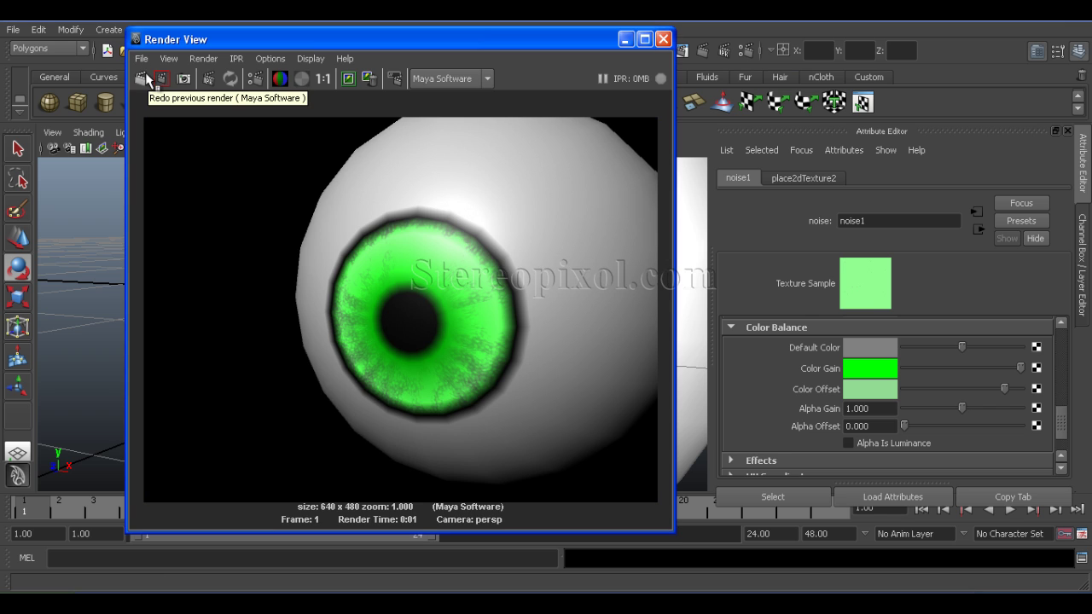
# Set the noise's Color Offset to dark green with G about 0.3 and R and B at 0, and re-render the eyeball
pyautogui.click(872, 389)
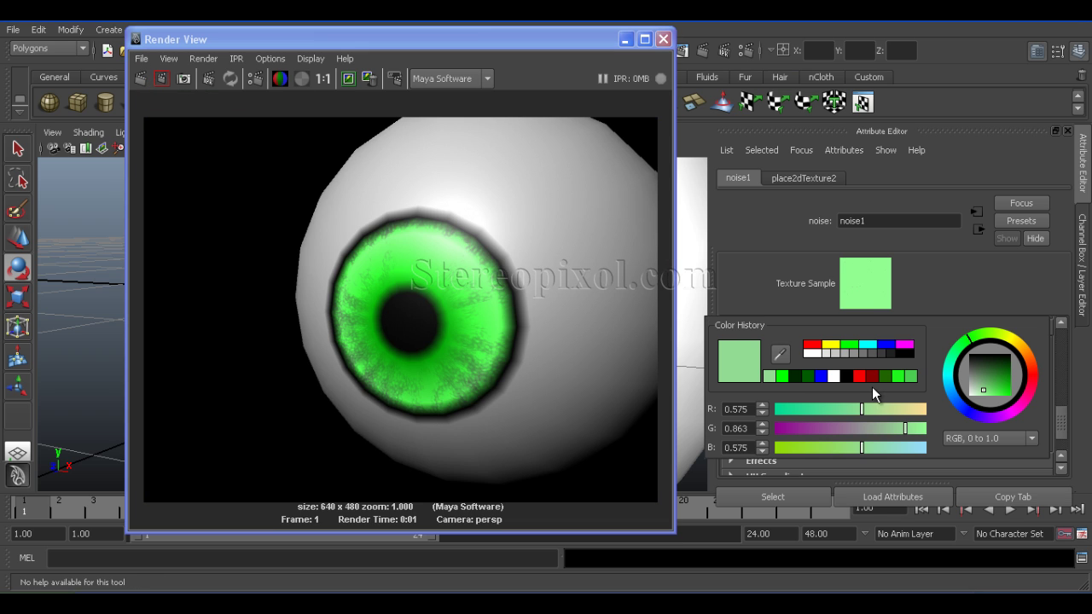
pyautogui.moveTo(978, 398); pyautogui.dragTo(1013, 391)
pyautogui.click(823, 426)
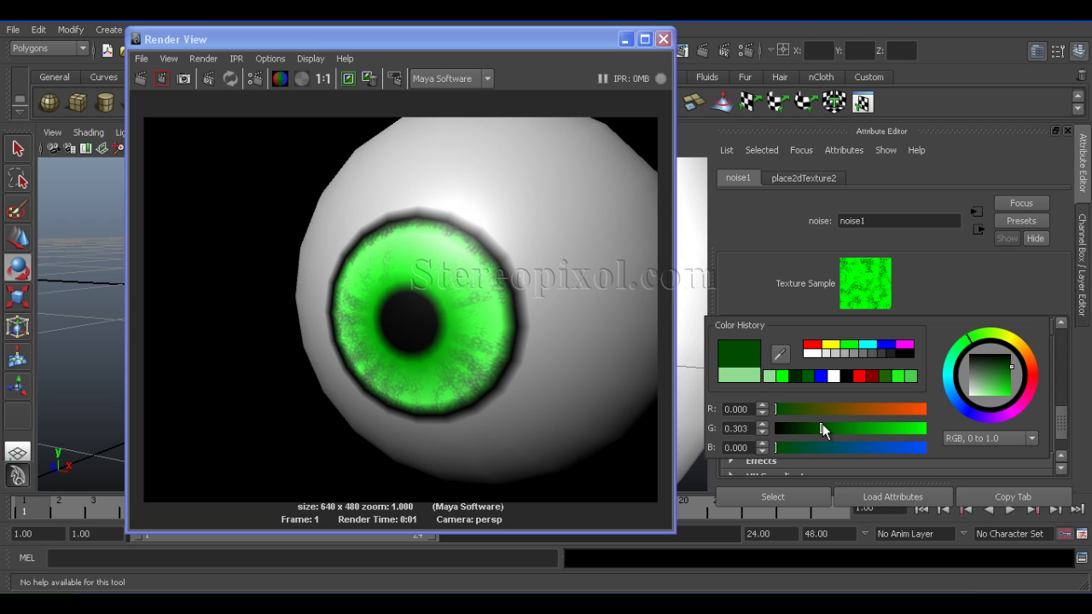
pyautogui.moveTo(822, 424); pyautogui.dragTo(825, 424)
pyautogui.click(142, 78)
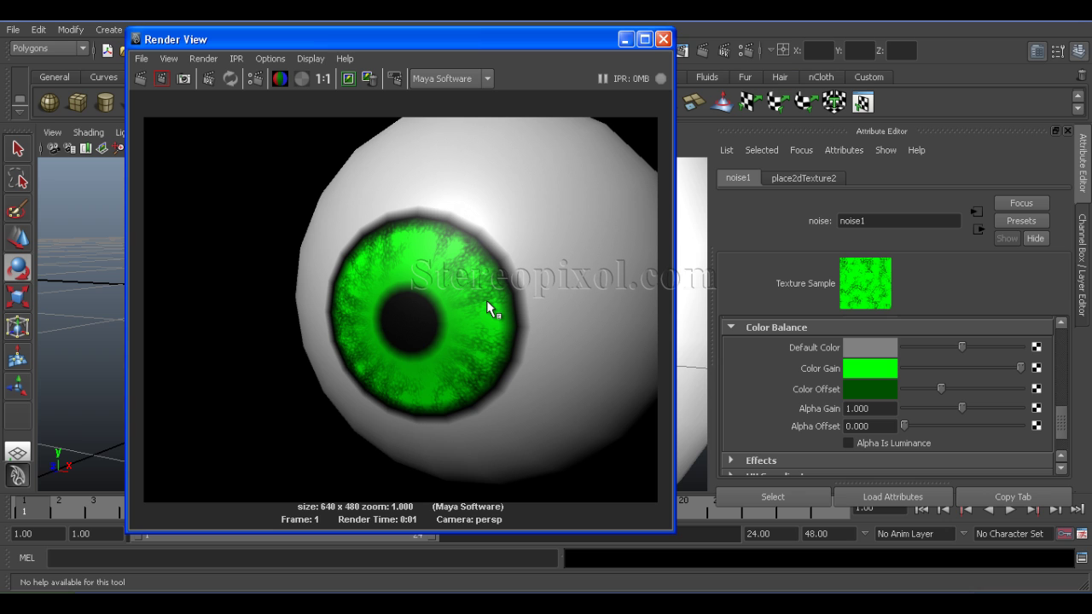
# Select the eyeball sphere, display it textured with smooth mesh preview, and close the render window
pyautogui.moveTo(512, 43); pyautogui.dragTo(249, 79)
pyautogui.click(546, 267)
pyautogui.scroll(-5, 567, 275)
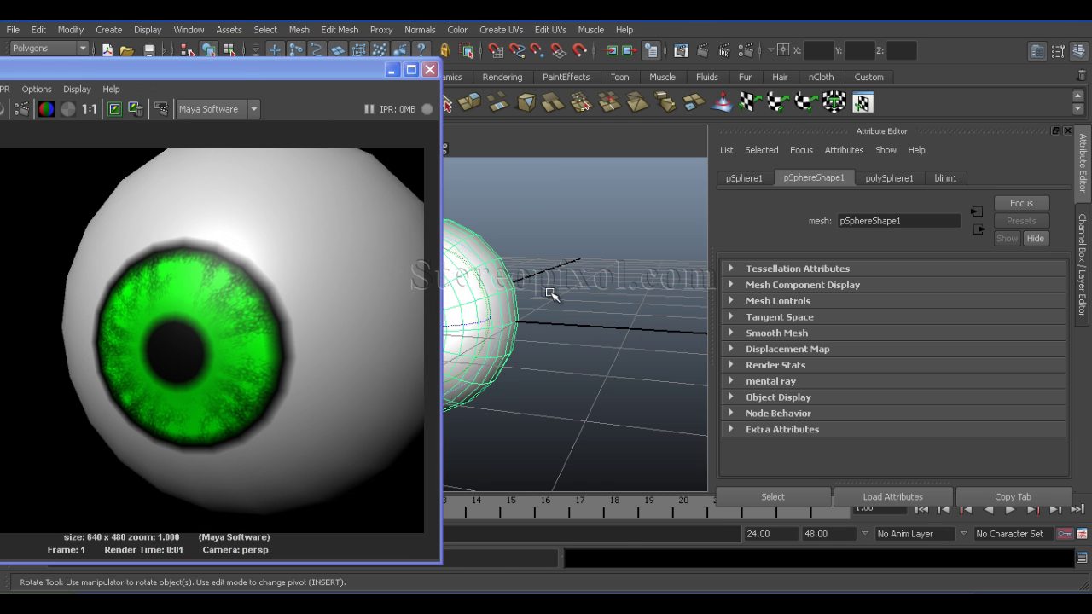
pyautogui.press('6')
pyautogui.press('3')
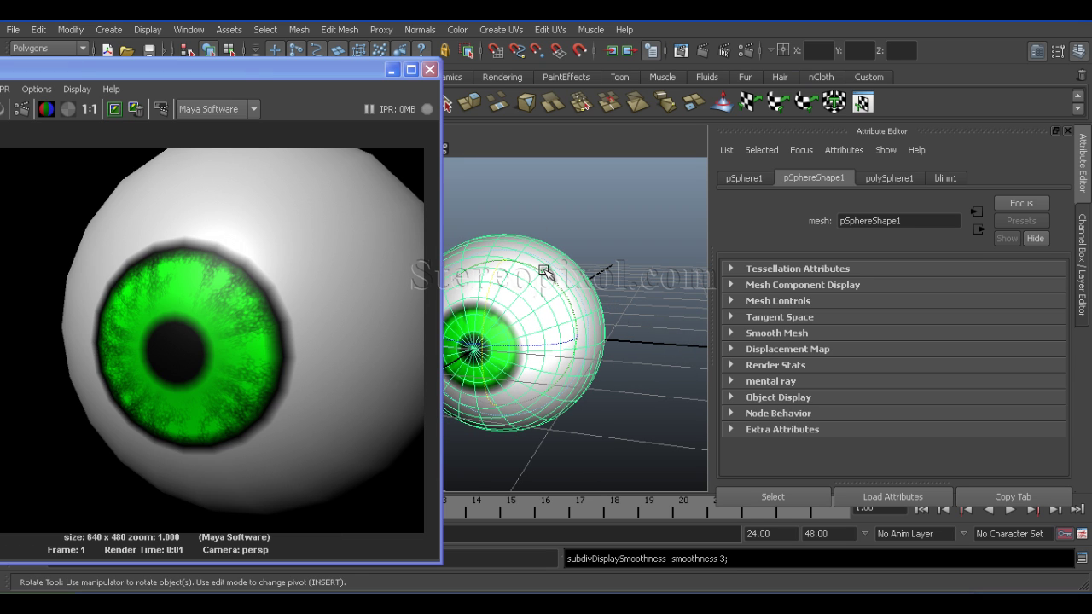
pyautogui.moveTo(255, 70); pyautogui.dragTo(432, 111)
pyautogui.click(419, 97)
pyautogui.click(411, 96)
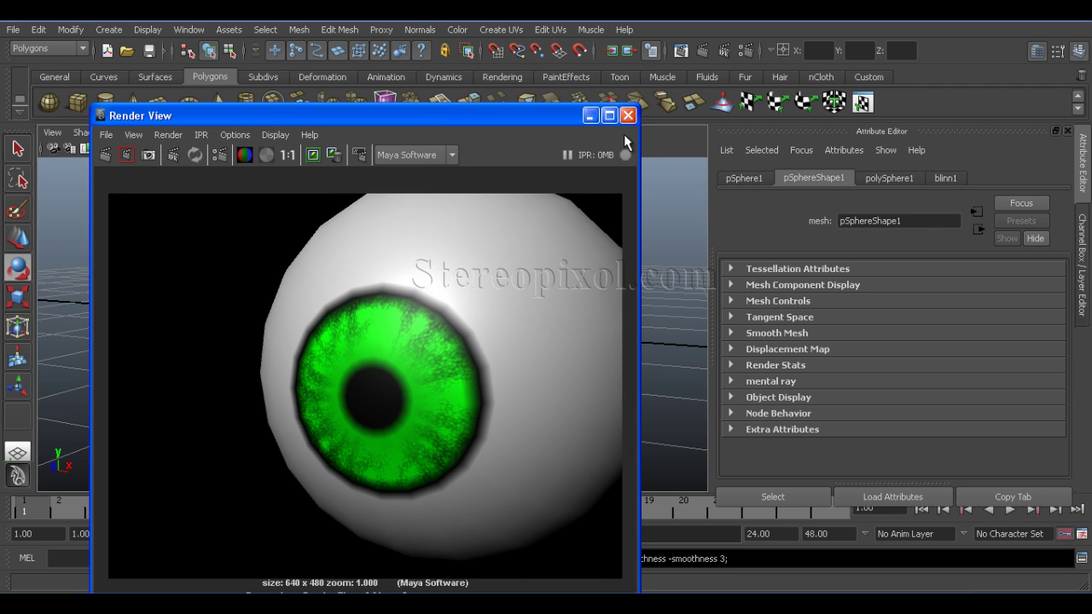
pyautogui.moveTo(527, 113); pyautogui.dragTo(536, 95)
pyautogui.click(642, 92)
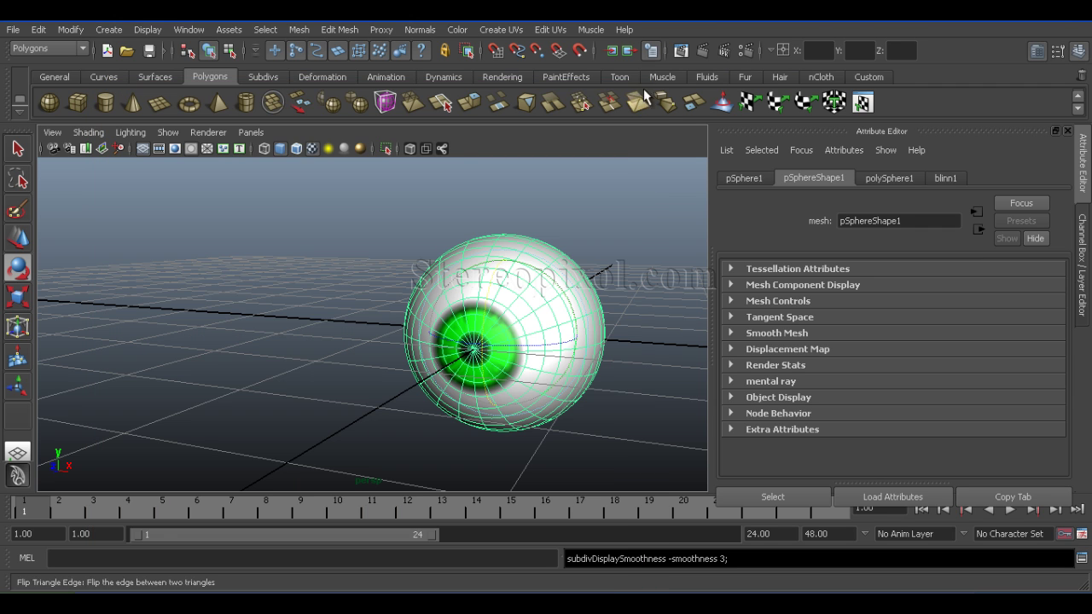
# Load the Mayatomr.mll plug-in through the Plug-in Manager
pyautogui.click(191, 29)
pyautogui.moveTo(249, 86)
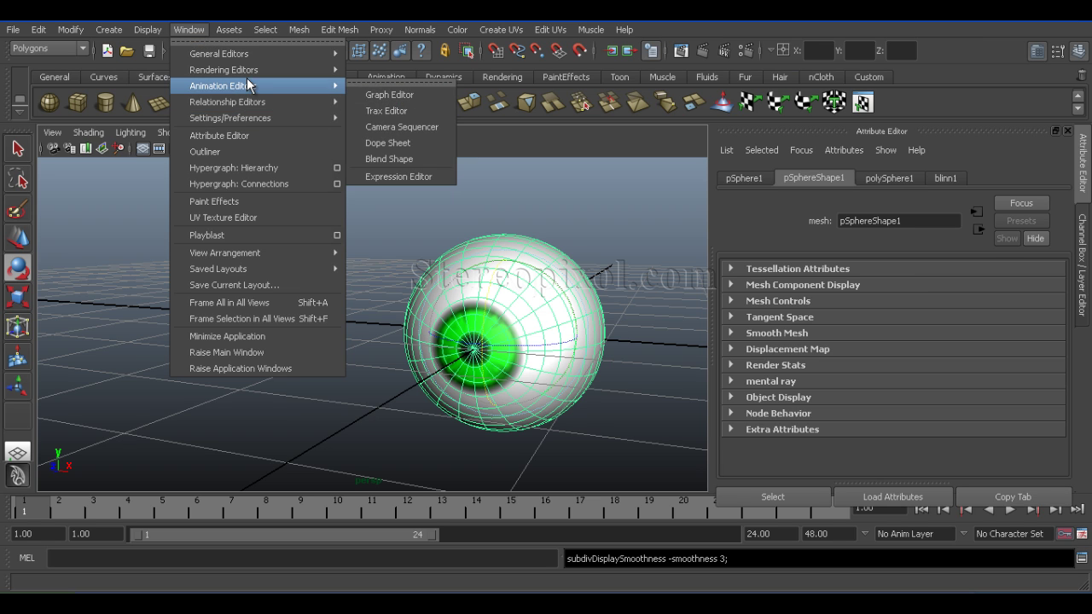
pyautogui.moveTo(252, 124)
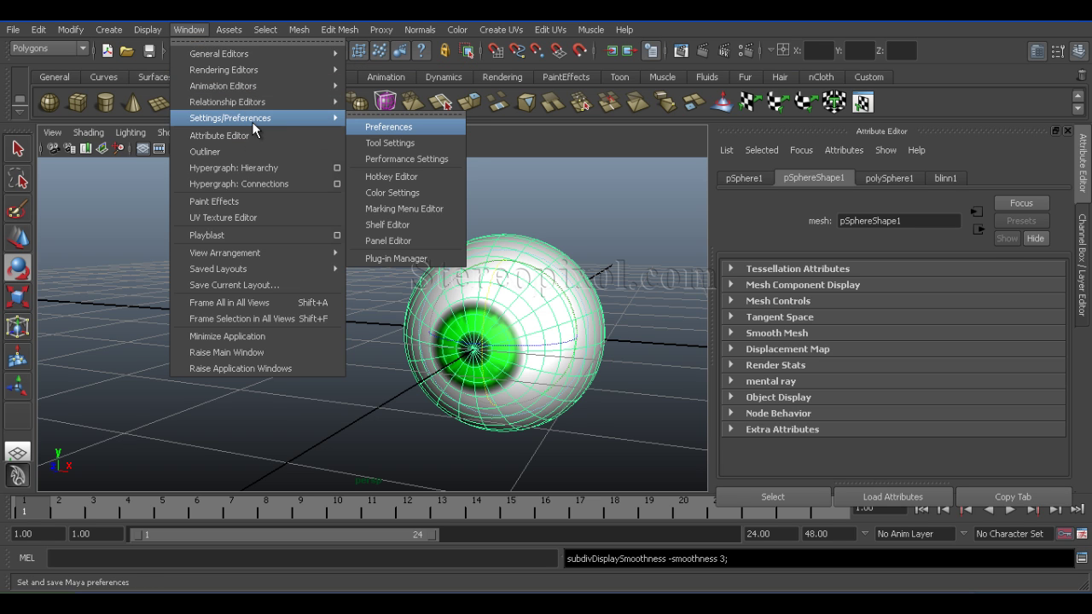
pyautogui.click(398, 258)
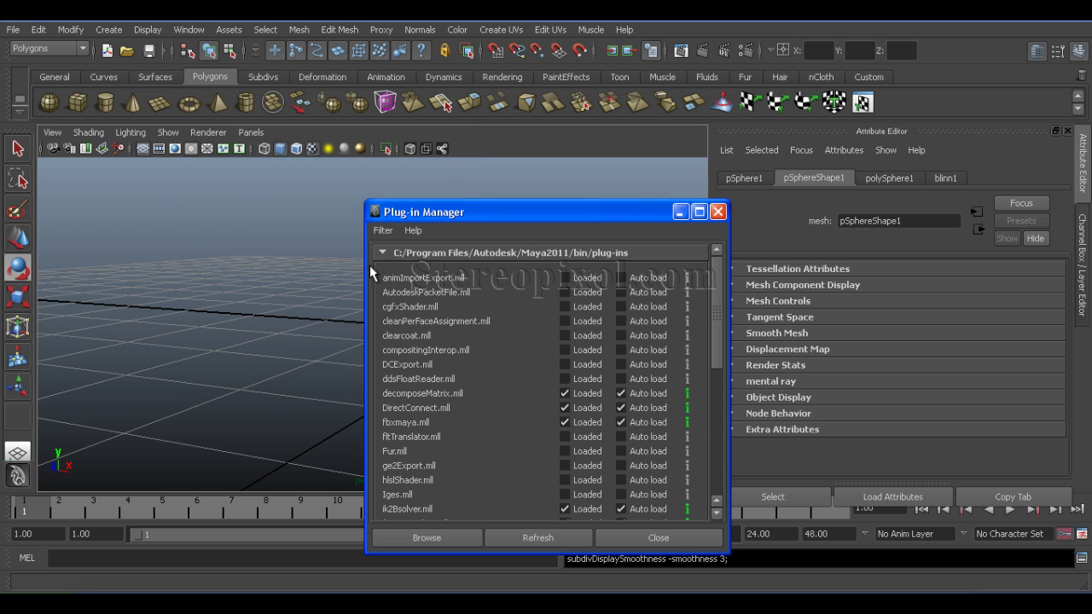
pyautogui.moveTo(585, 211); pyautogui.dragTo(381, 104)
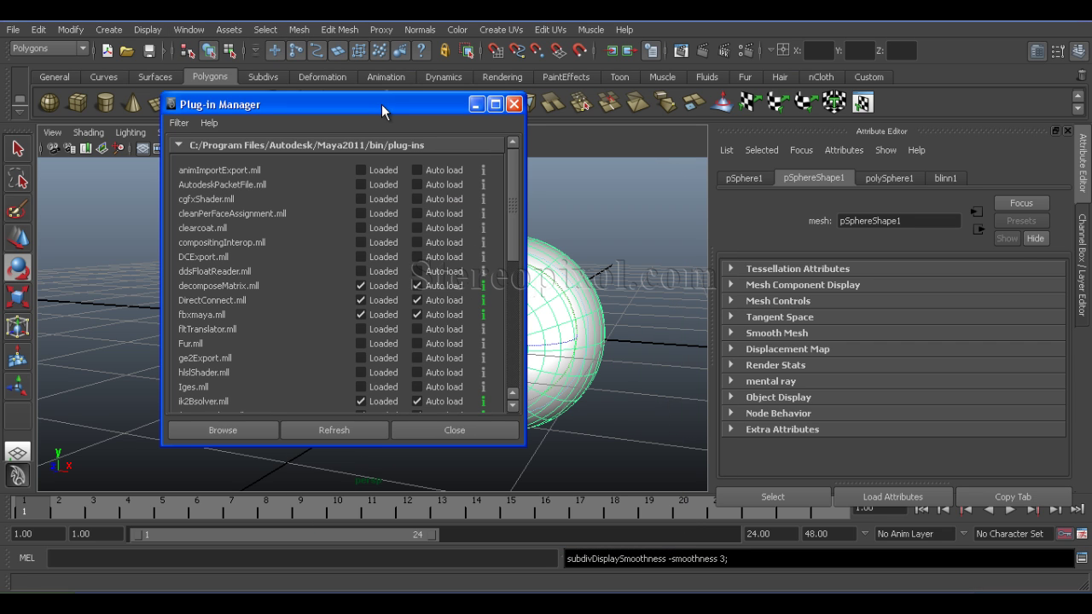
pyautogui.moveTo(514, 184); pyautogui.dragTo(515, 244)
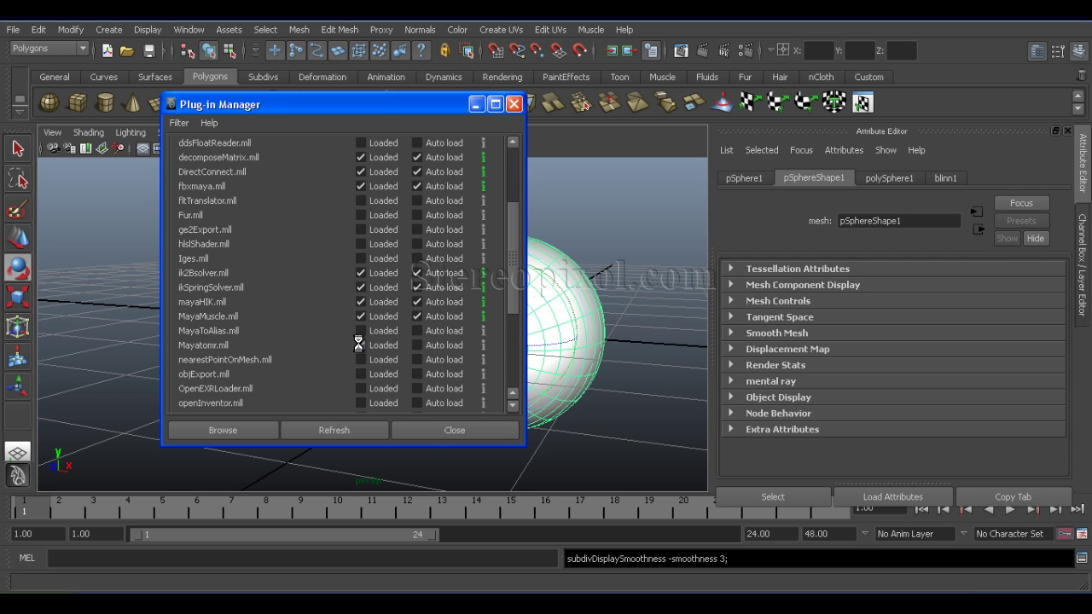
pyautogui.click(466, 431)
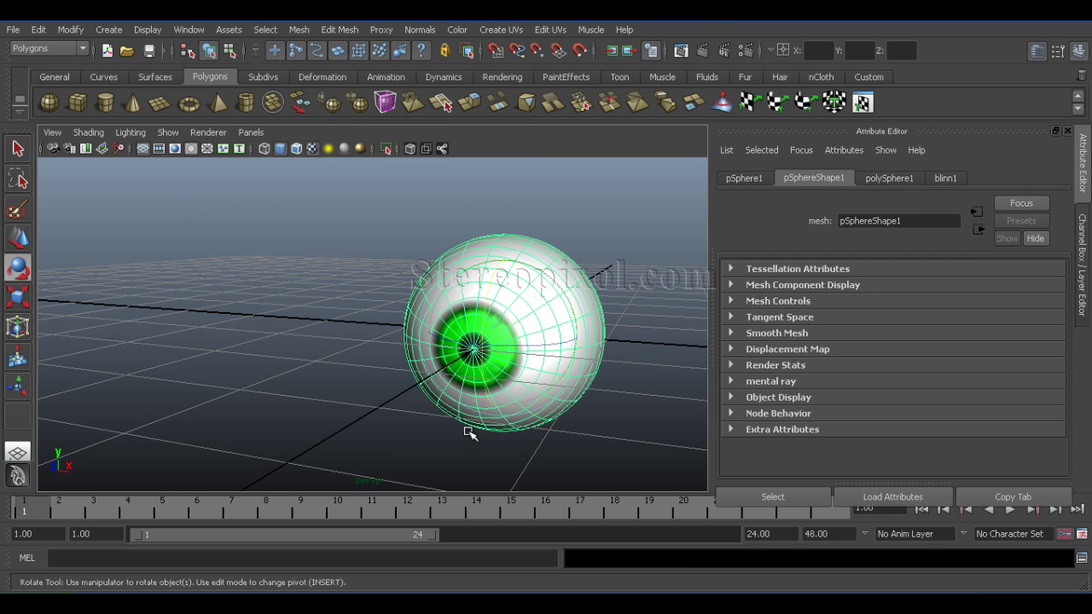
# Render the eyeball with Maya Software, switch the renderer to mental ray, and render it again
pyautogui.moveTo(555, 334); pyautogui.dragTo(486, 348)
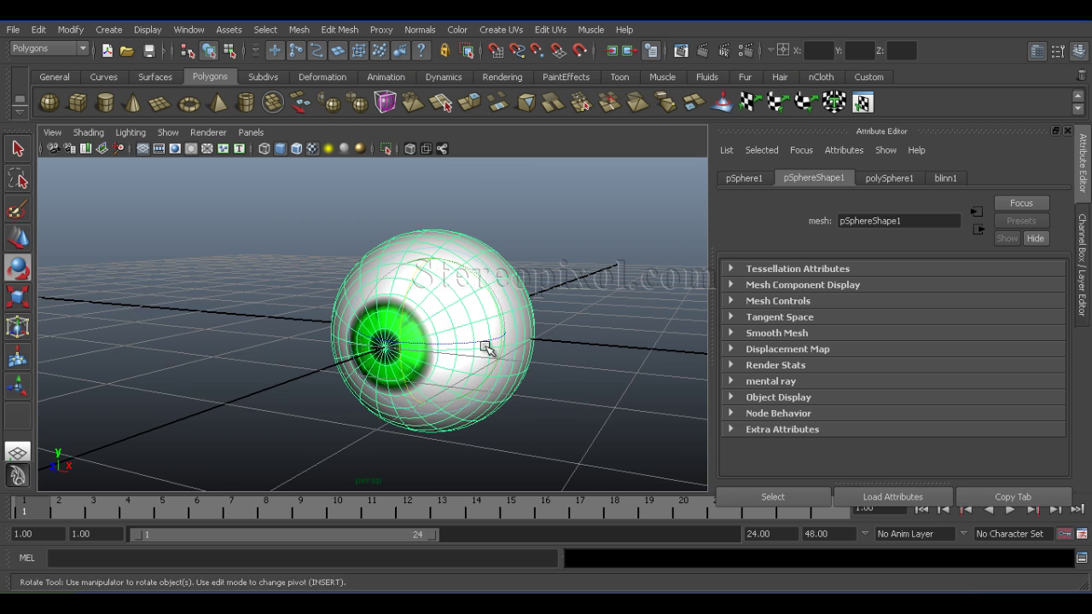
pyautogui.click(683, 50)
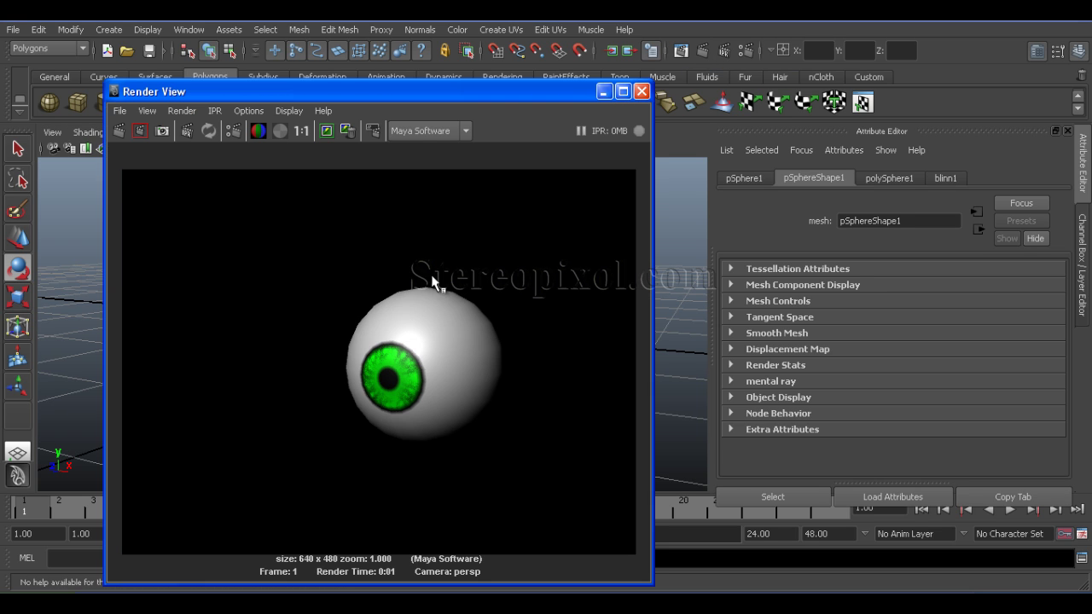
pyautogui.click(421, 133)
pyautogui.click(425, 181)
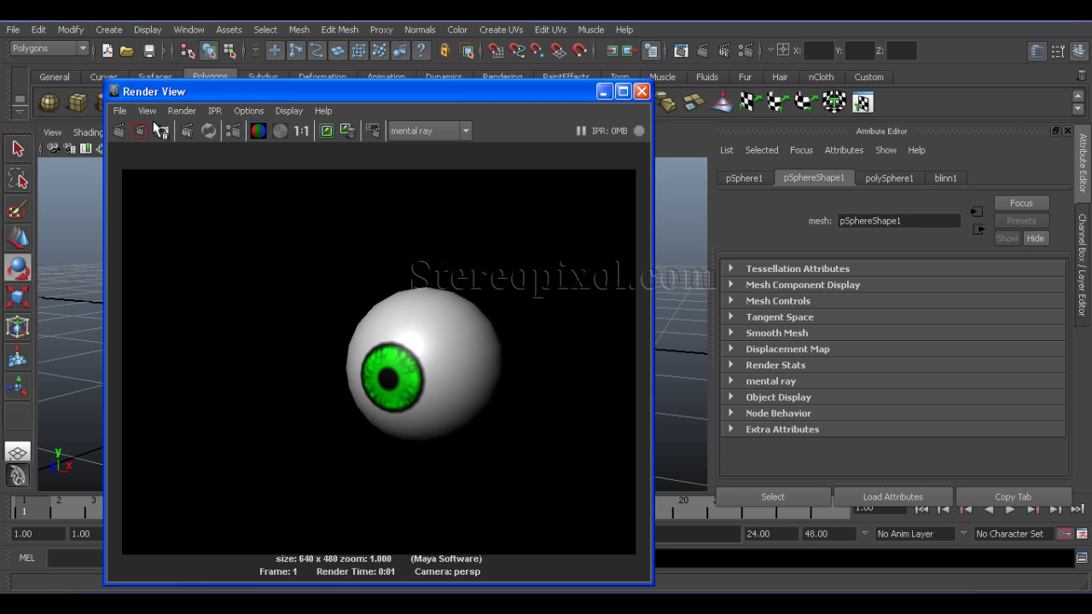
pyautogui.click(119, 130)
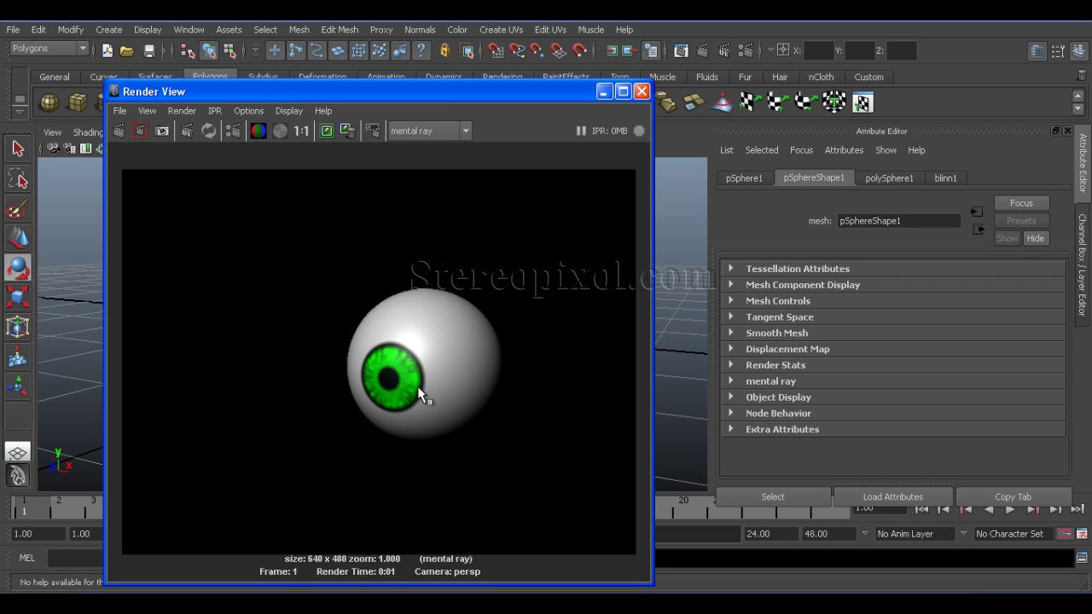
# Render a larger close-up of the eyeball with mental ray
pyautogui.moveTo(533, 96); pyautogui.dragTo(415, 94)
pyautogui.click(523, 90)
pyautogui.scroll(4, 524, 389)
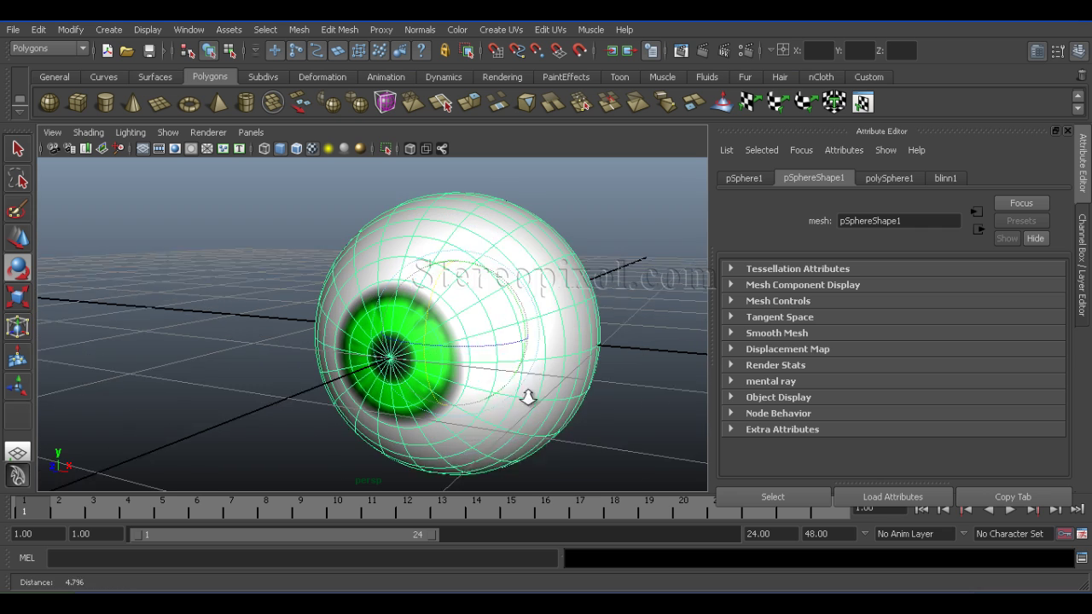
pyautogui.click(701, 52)
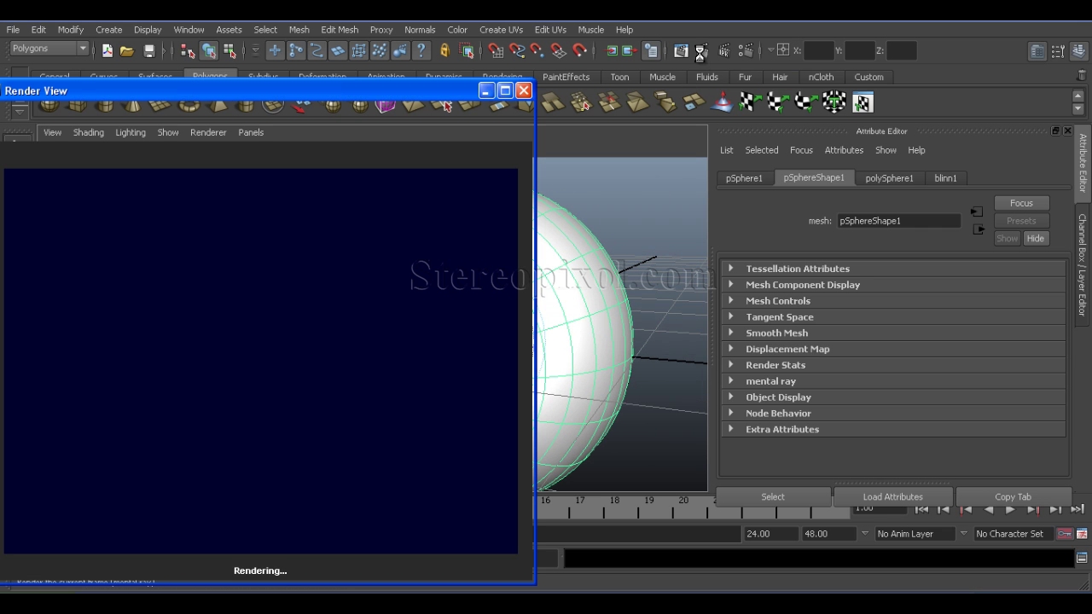
pyautogui.moveTo(399, 97); pyautogui.dragTo(572, 75)
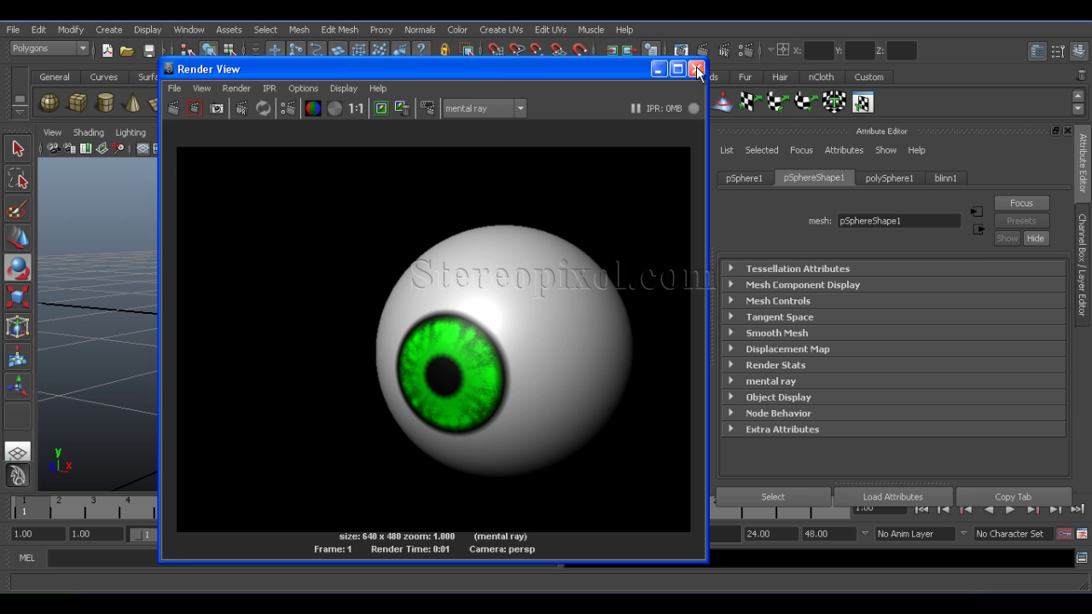
# Switch the renderer back to Maya Software, re-render the close-up for comparison, and close the render window
pyautogui.click(499, 107)
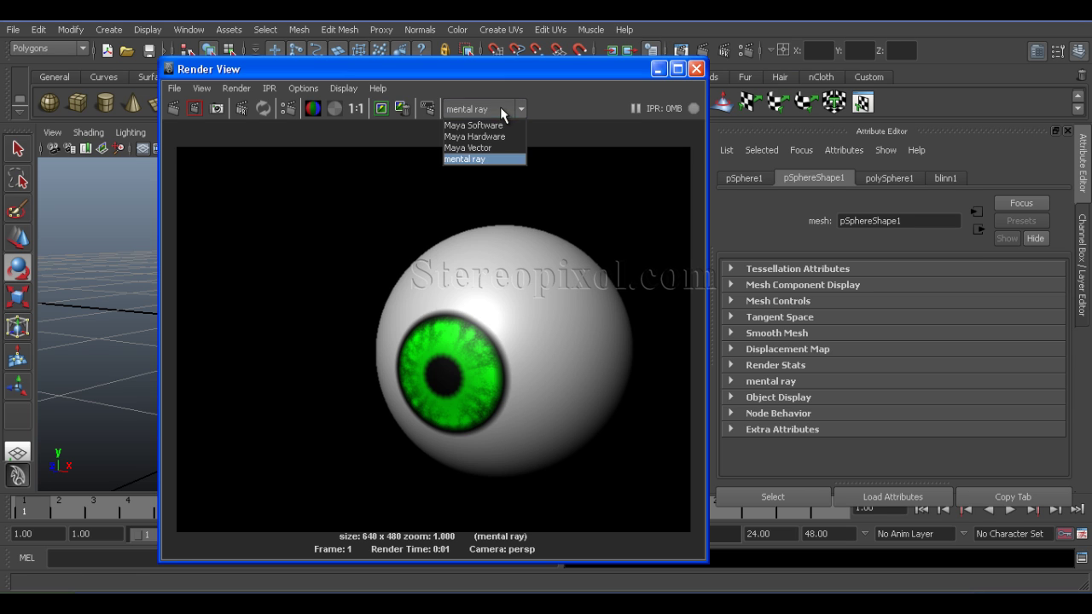
pyautogui.click(491, 121)
pyautogui.moveTo(611, 75); pyautogui.dragTo(553, 111)
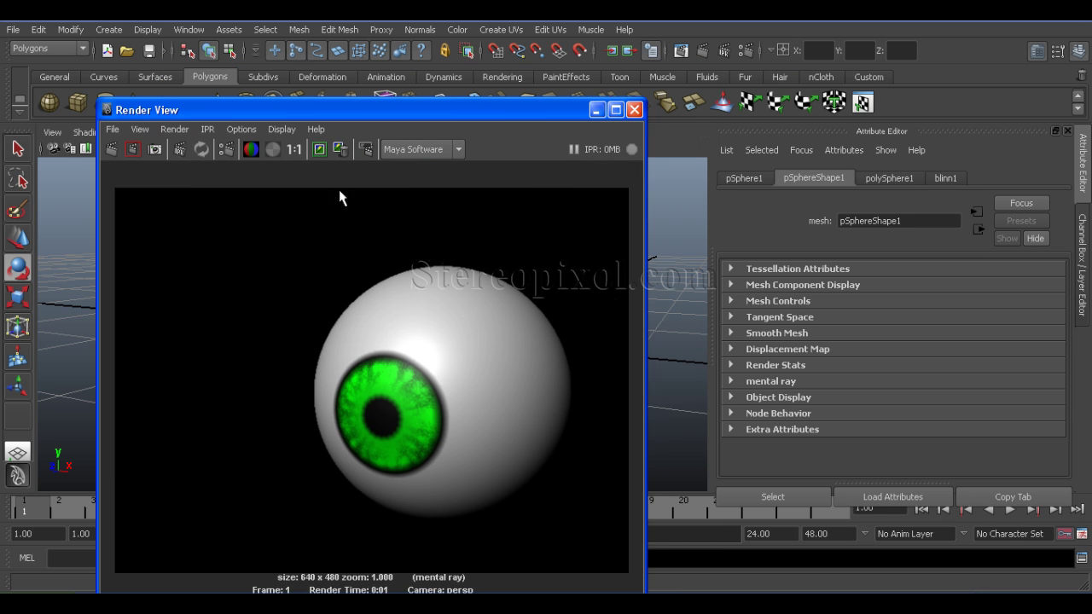
pyautogui.click(119, 149)
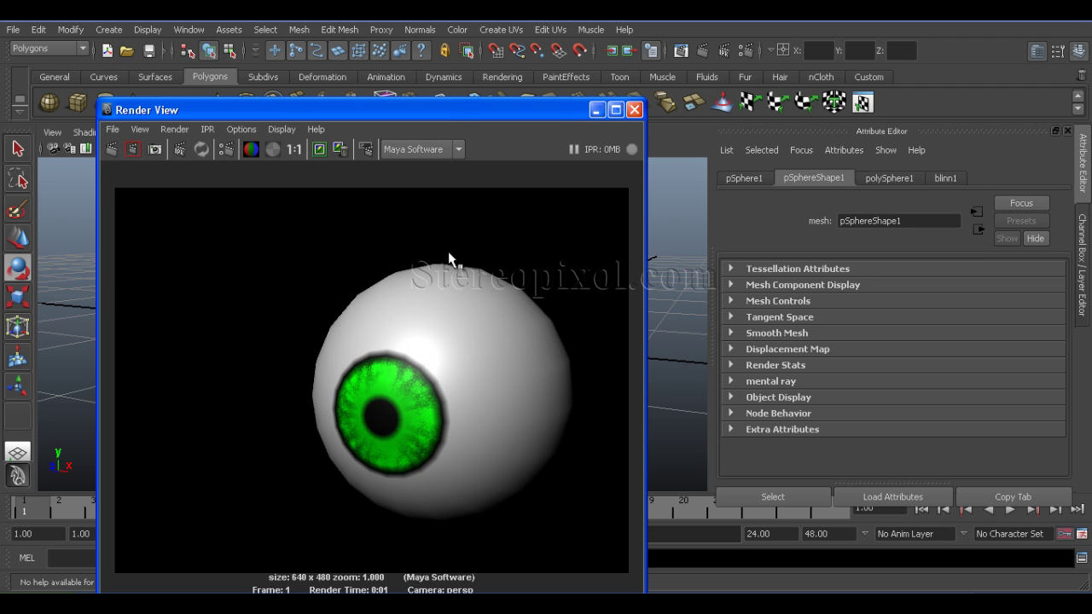
pyautogui.click(633, 109)
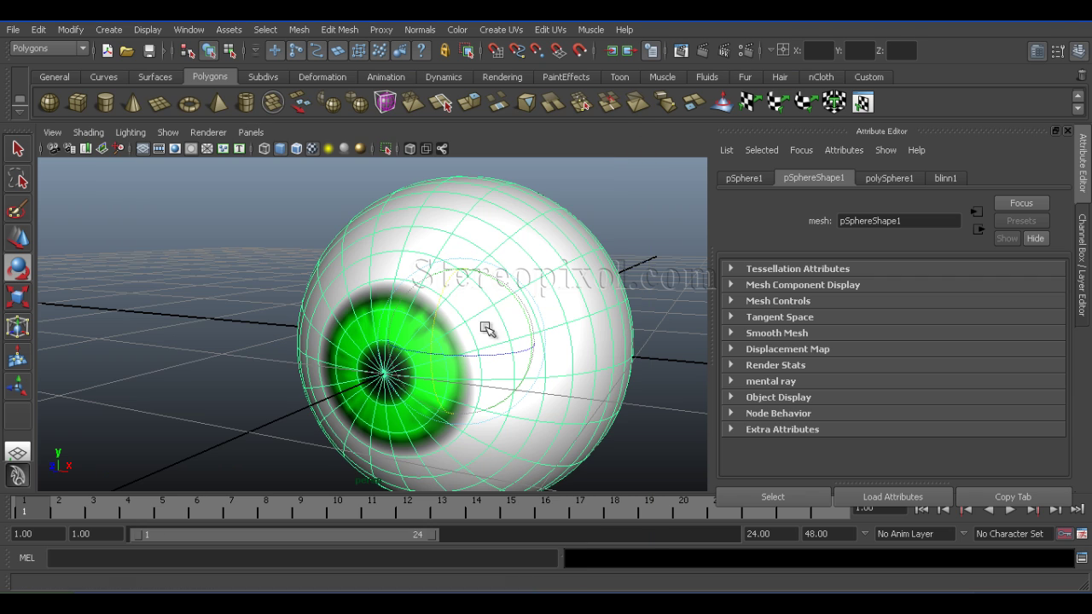
# Smooth the sphere mesh exponentially with 2 division levels
pyautogui.click(298, 30)
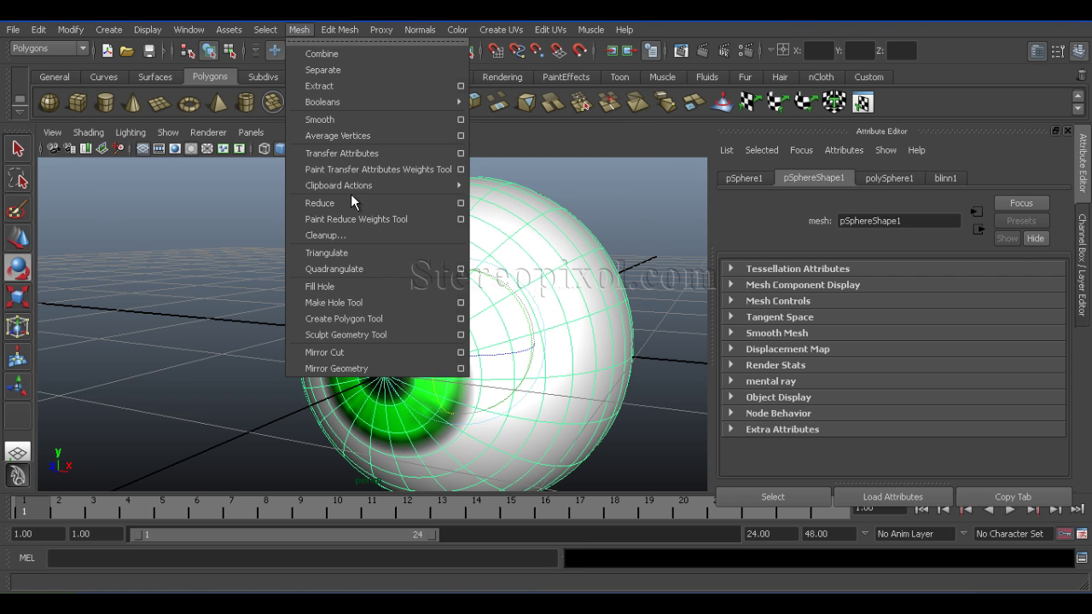
pyautogui.click(460, 120)
pyautogui.moveTo(557, 268); pyautogui.dragTo(597, 276)
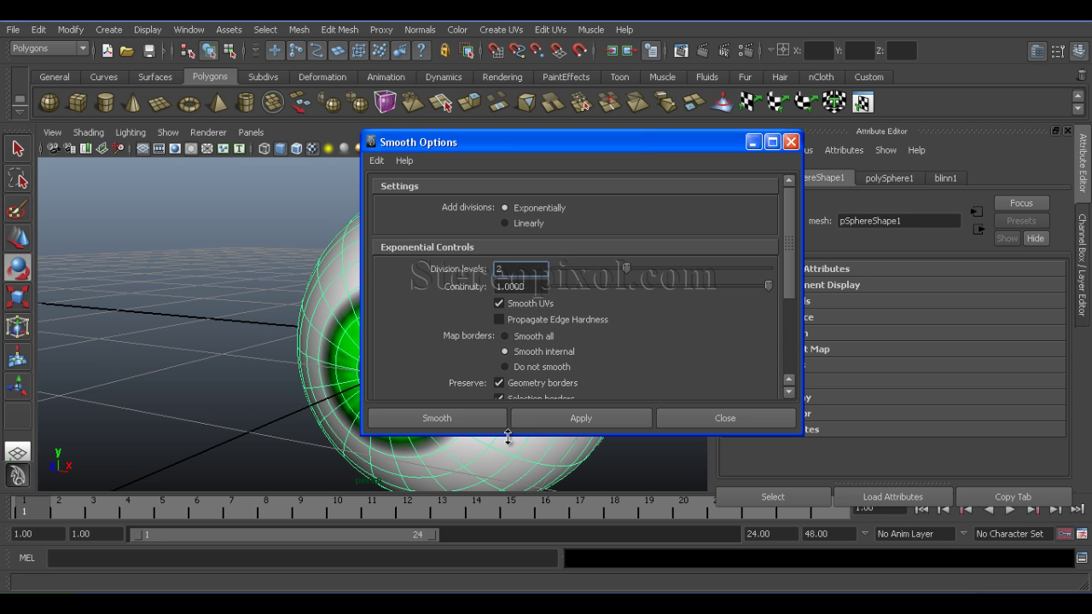
pyautogui.click(488, 420)
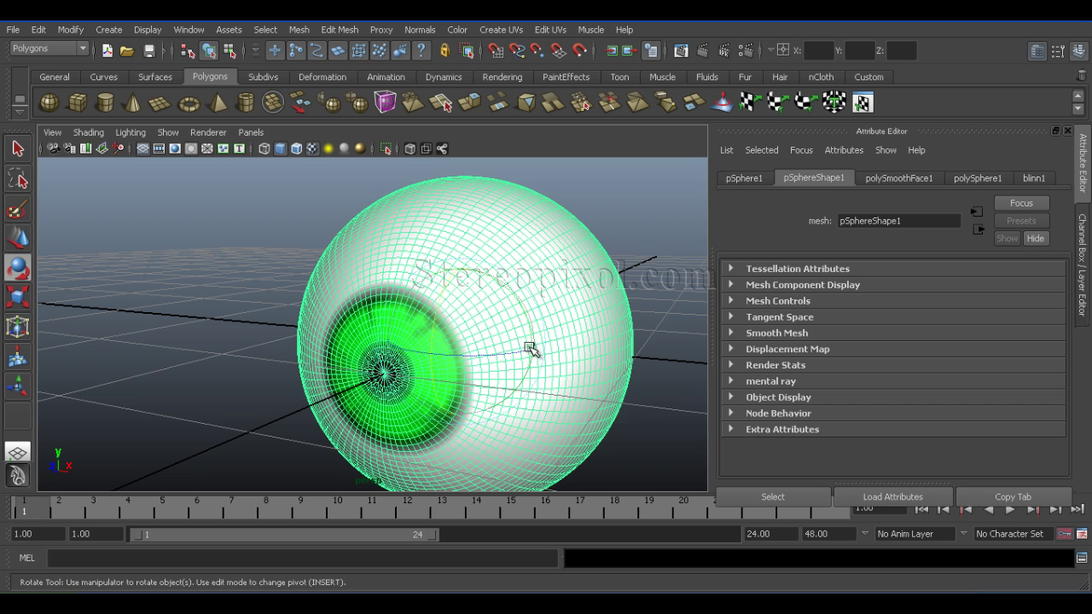
# Reselect the sphere and set Division Levels to 0 in its polySmoothFace1 attributes
pyautogui.click(614, 295)
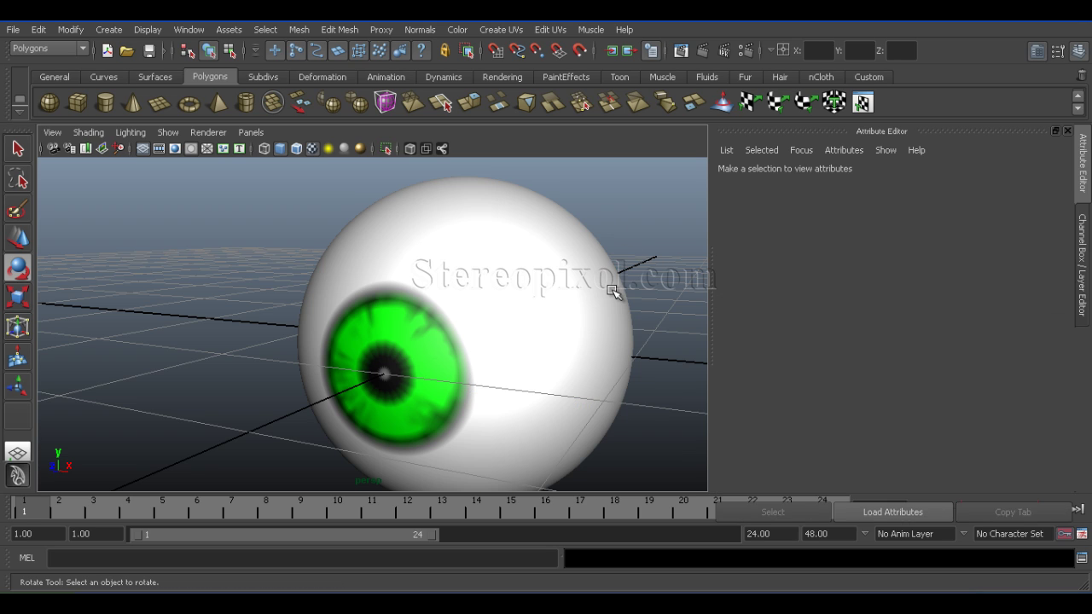
pyautogui.click(584, 226)
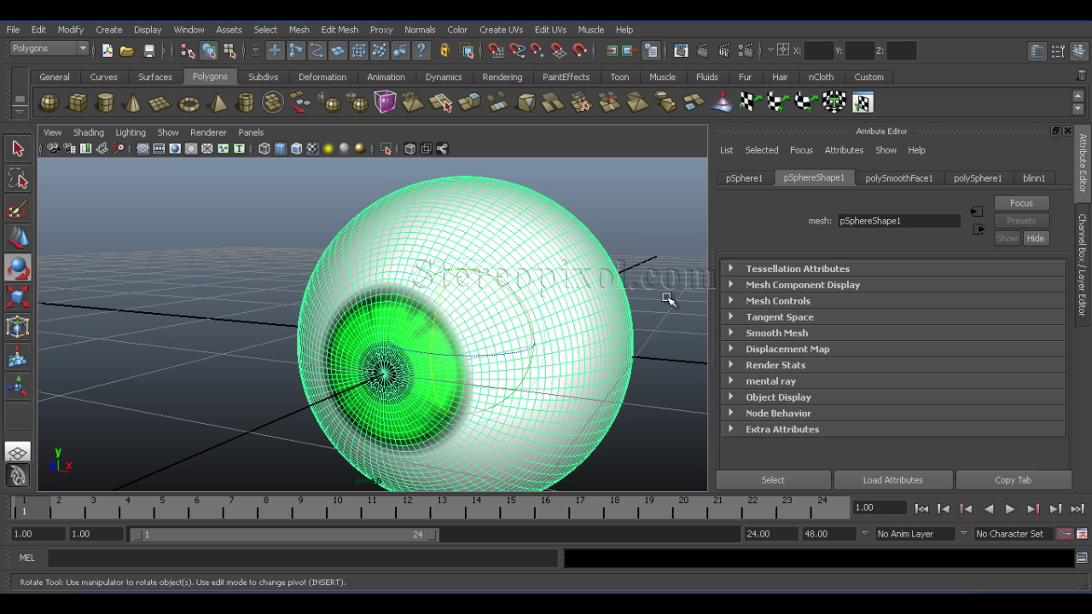
pyautogui.click(903, 178)
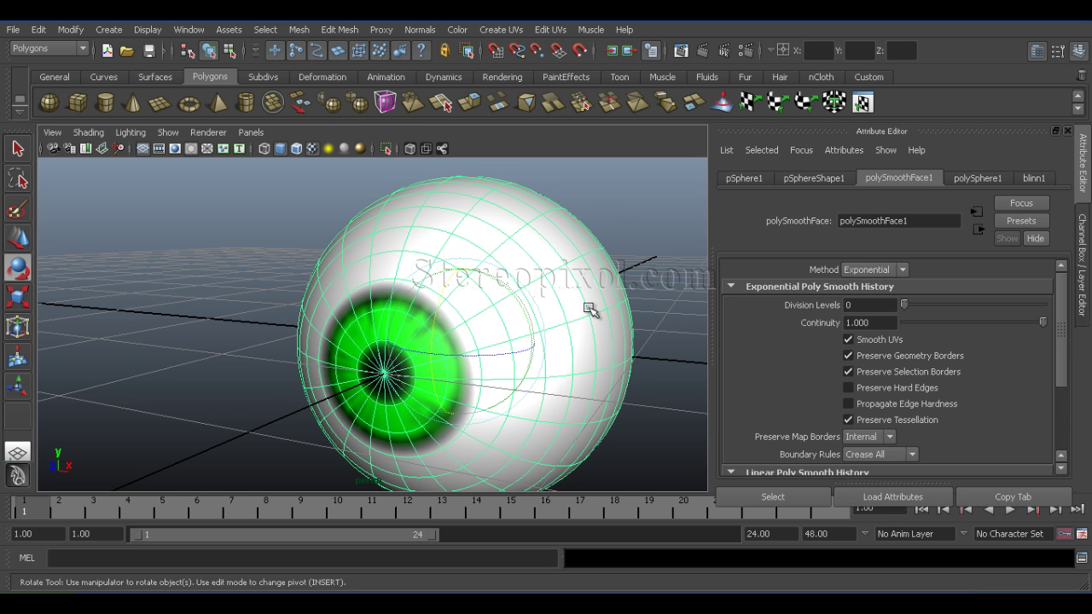
# Render the sphere at division level 0, and set its polySmoothFace1 Division Levels to 1 and re-render it for comparison
pyautogui.click(705, 51)
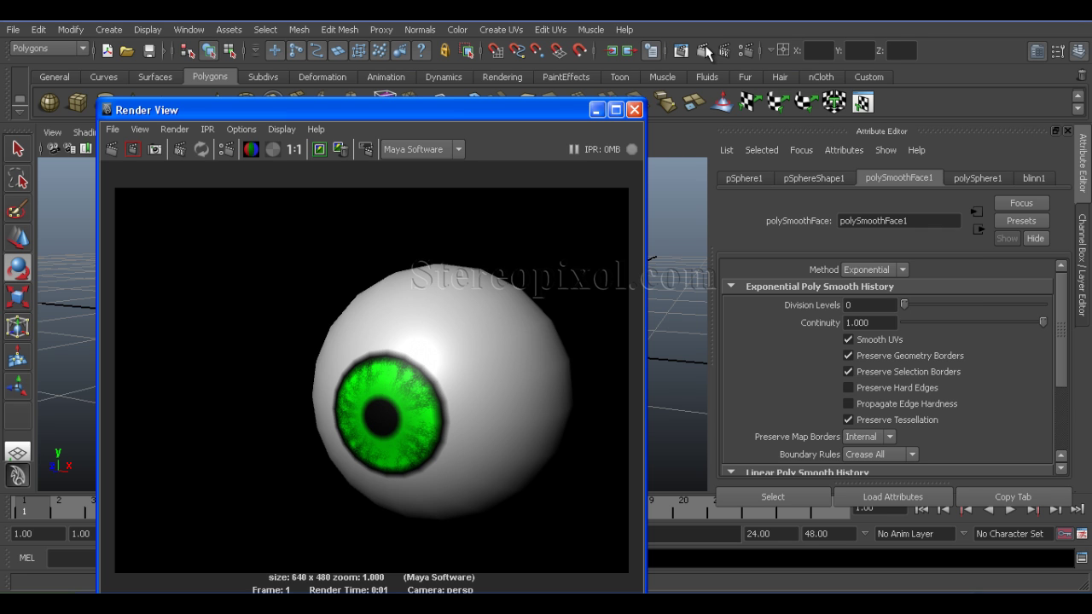
pyautogui.click(634, 110)
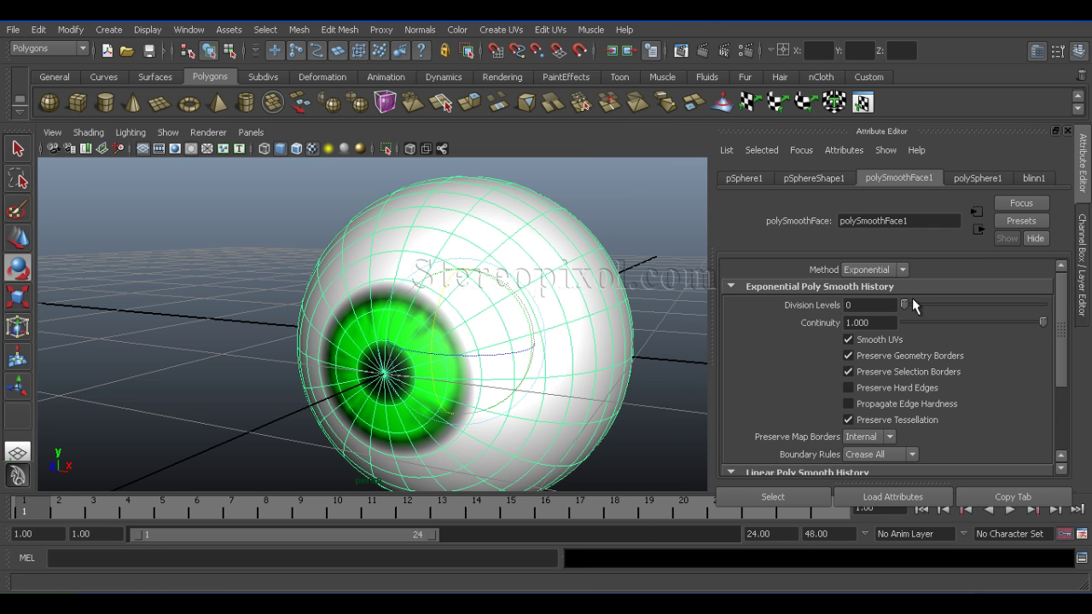
pyautogui.moveTo(911, 304); pyautogui.dragTo(939, 305)
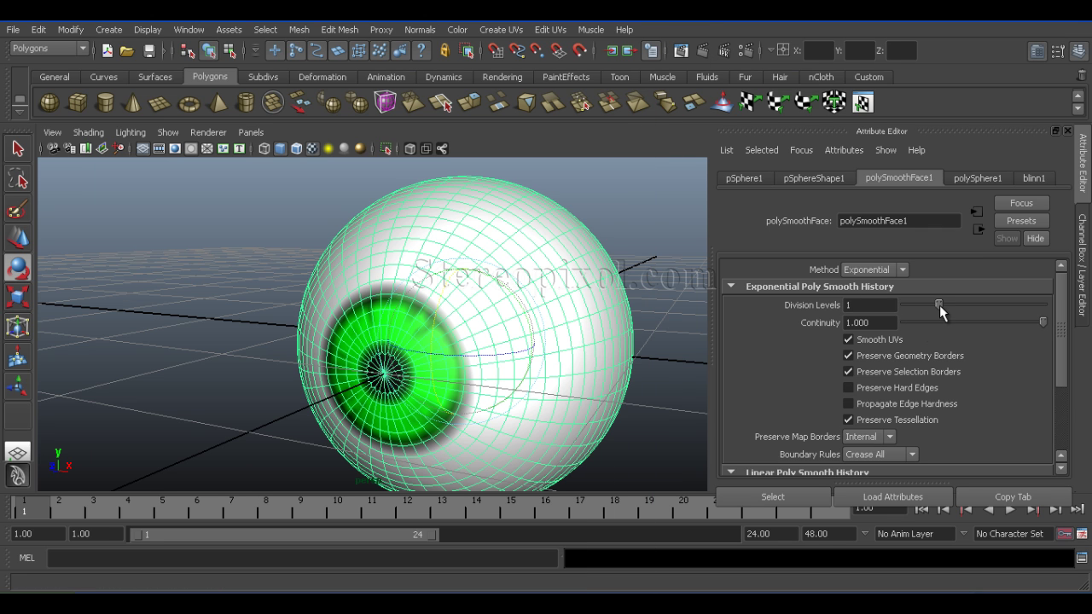
pyautogui.click(704, 51)
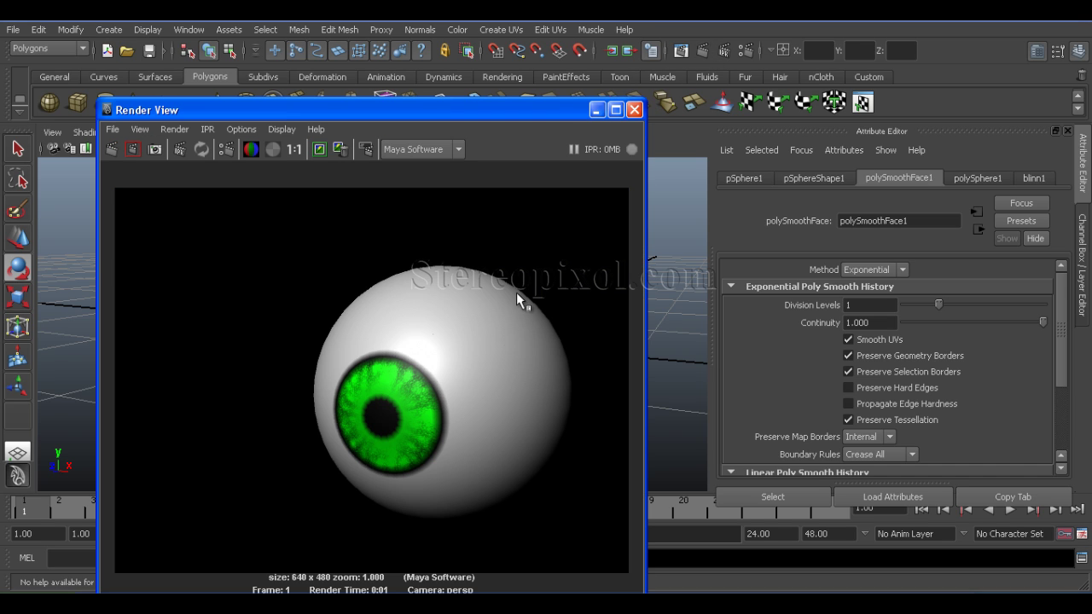
pyautogui.click(634, 110)
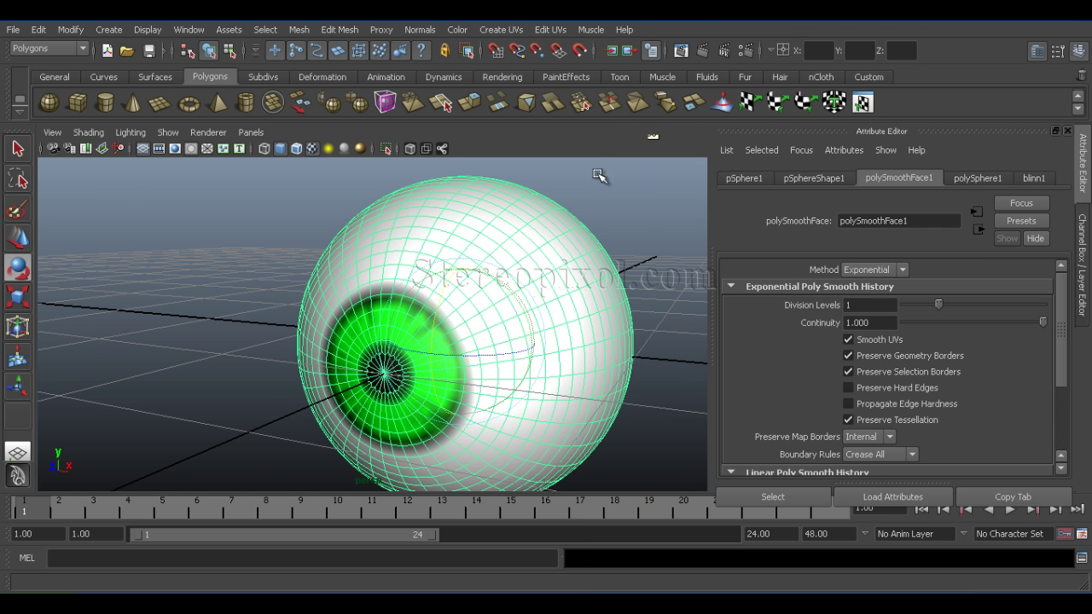
# Open the ramp texture connected to the blinn1 Color and select its white entry at position 0.860
pyautogui.keyDown('alt'); pyautogui.moveTo(596, 239); pyautogui.dragTo(554, 284); pyautogui.keyUp('alt')
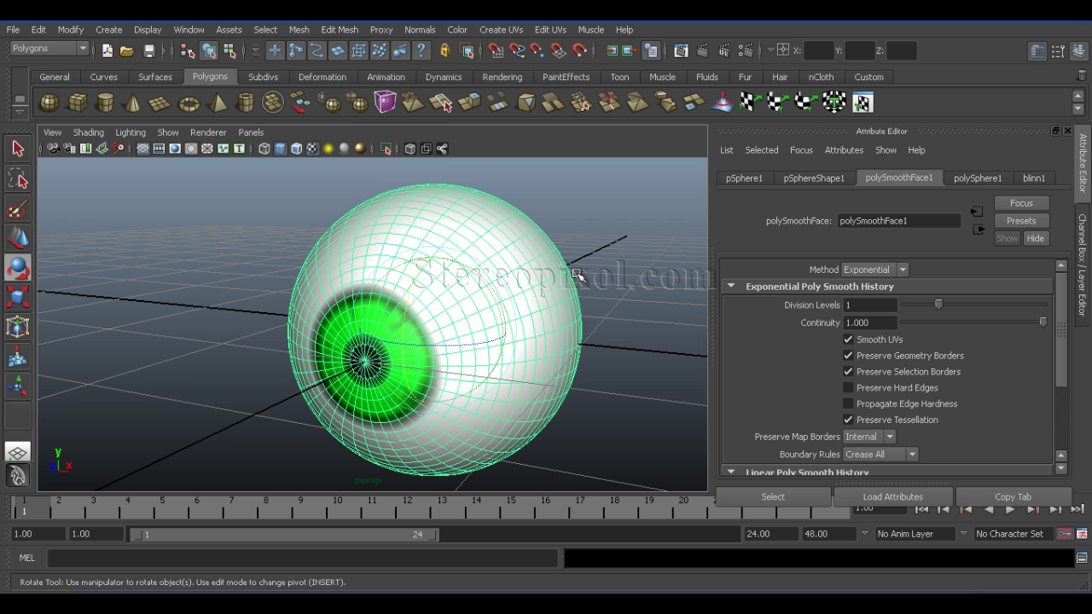
pyautogui.press('w')
pyautogui.keyDown('alt'); pyautogui.moveTo(560, 335); pyautogui.dragTo(528, 343); pyautogui.keyUp('alt')
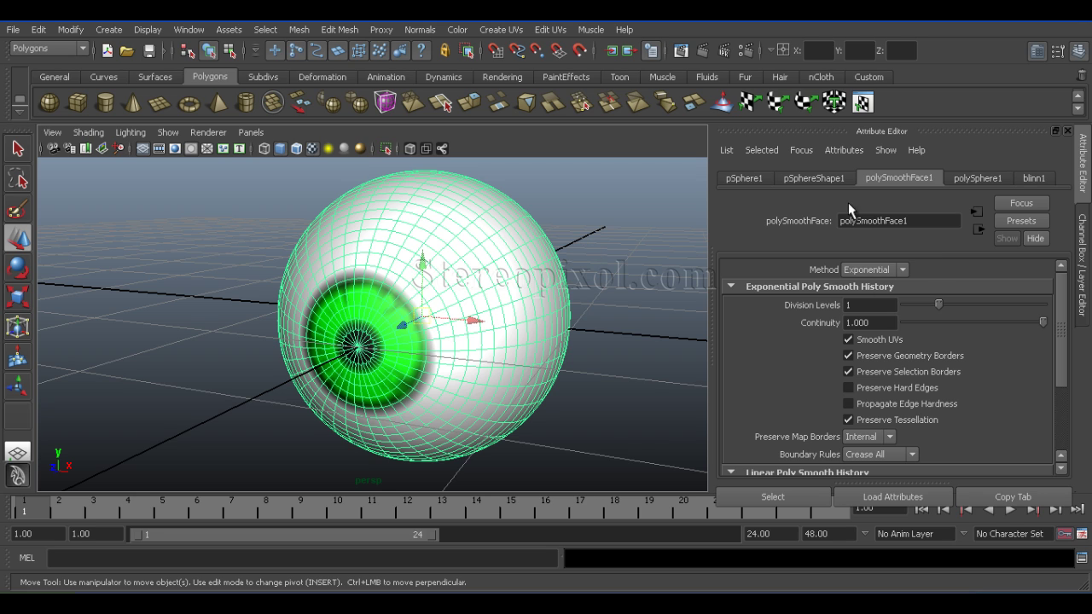
pyautogui.click(1024, 176)
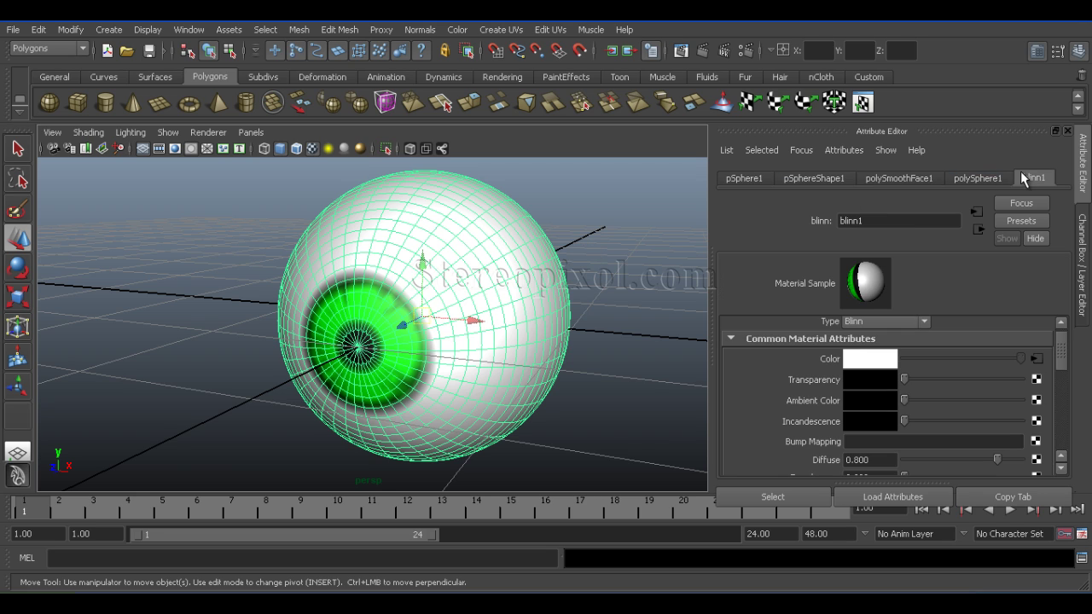
pyautogui.click(1037, 359)
pyautogui.moveTo(1062, 410); pyautogui.dragTo(1073, 362)
pyautogui.click(889, 366)
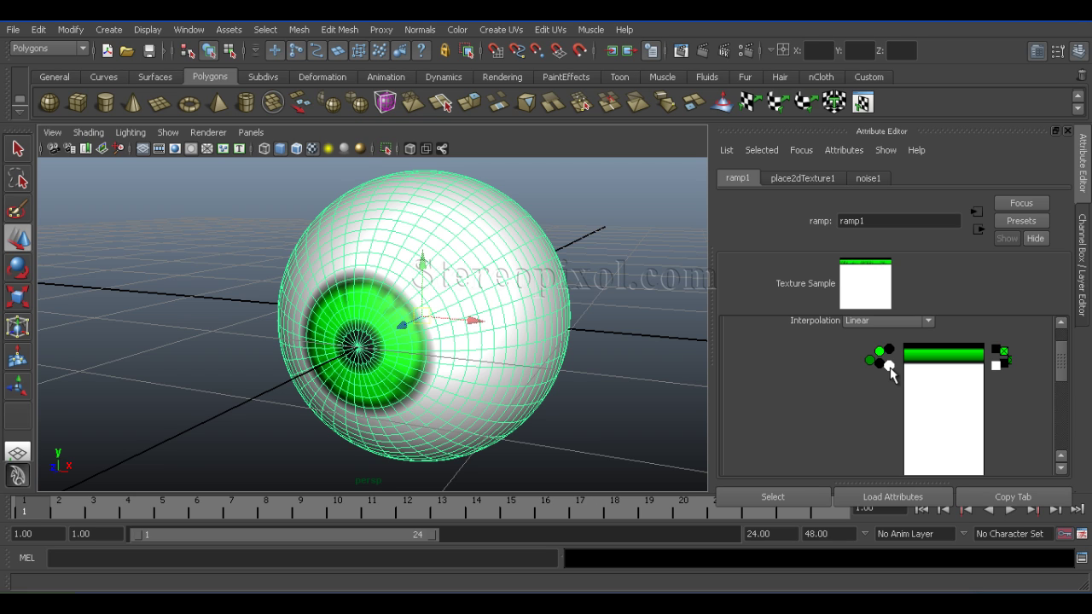
pyautogui.moveTo(1062, 350)
pyautogui.mouseDown()
pyautogui.moveTo(1063, 388)
pyautogui.moveTo(1064, 362)
pyautogui.mouseUp()
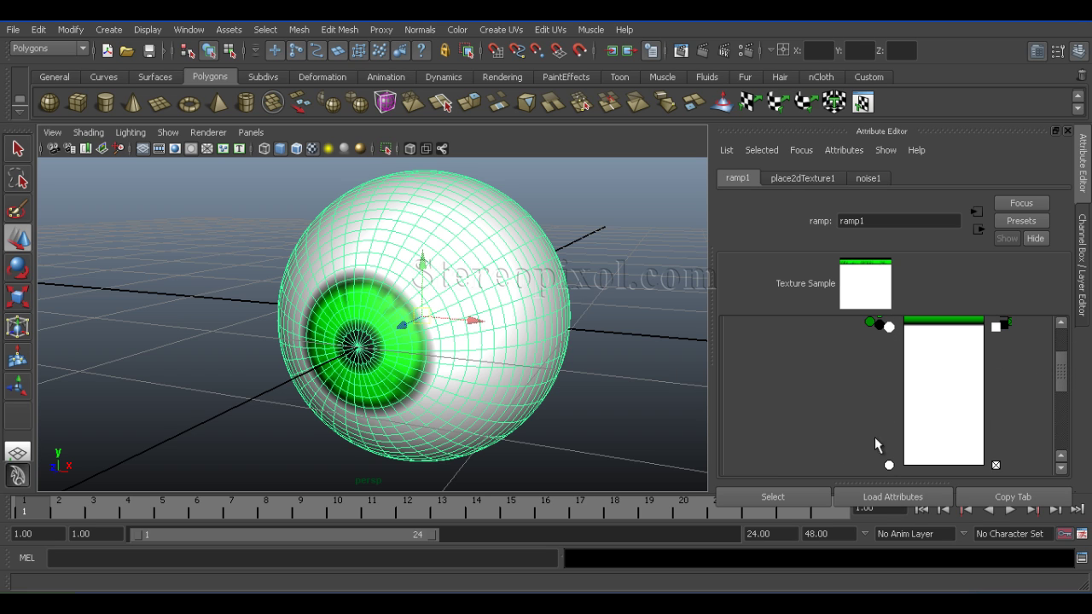
pyautogui.click(889, 465)
pyautogui.click(888, 325)
pyautogui.moveTo(1055, 384); pyautogui.dragTo(1064, 400)
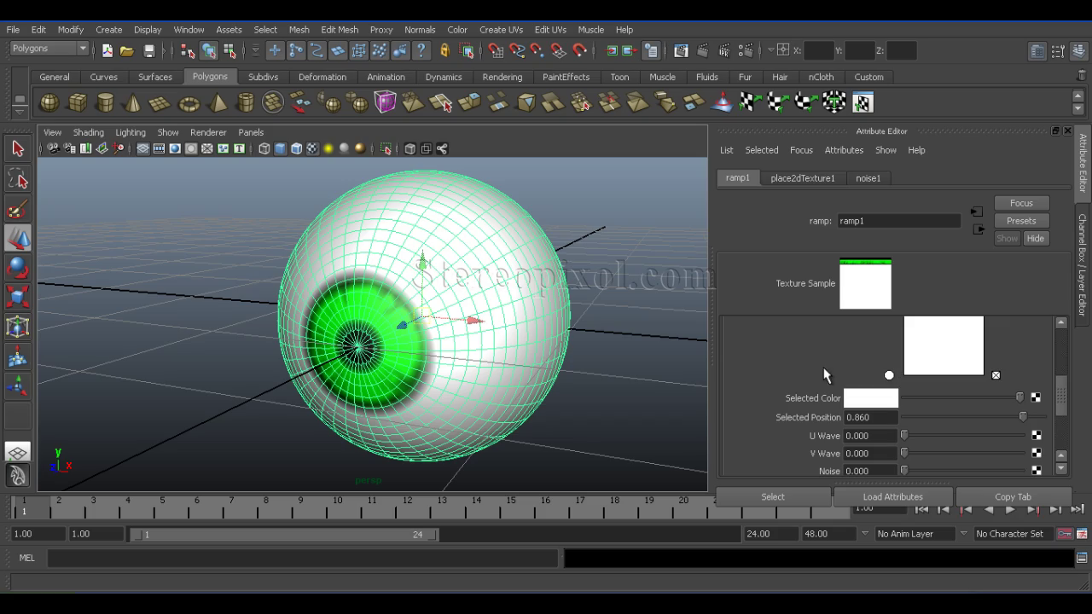
# Map a 3D Marble texture onto the Selected Color of the ramp's white entry at position 0.860
pyautogui.keyDown('alt'); pyautogui.moveTo(644, 351); pyautogui.dragTo(606, 355); pyautogui.keyUp('alt')
pyautogui.scroll(4, 1065, 361)
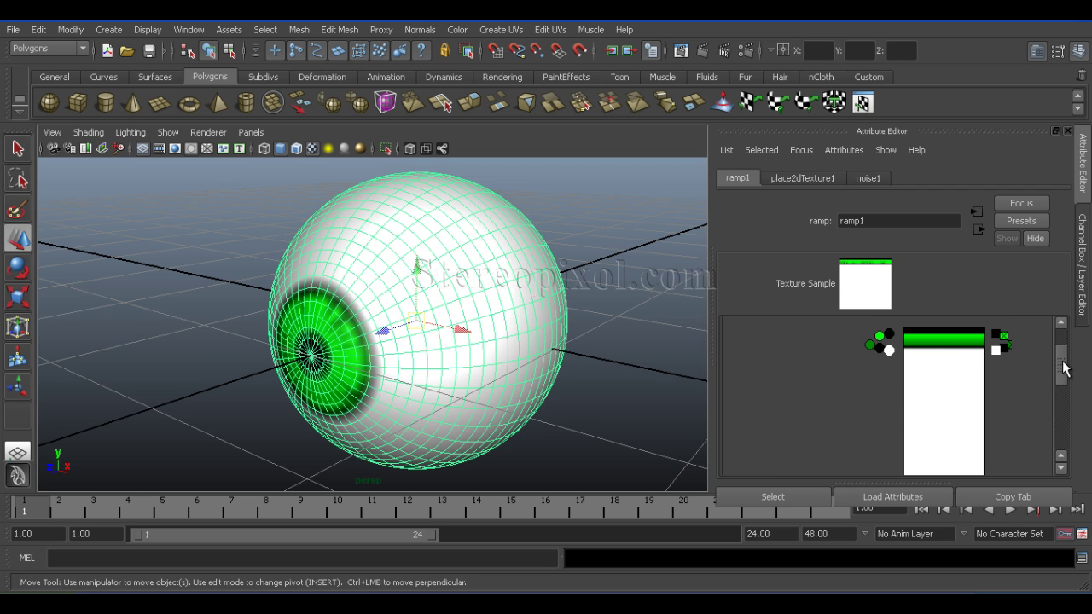
pyautogui.moveTo(1063, 366); pyautogui.dragTo(1064, 391)
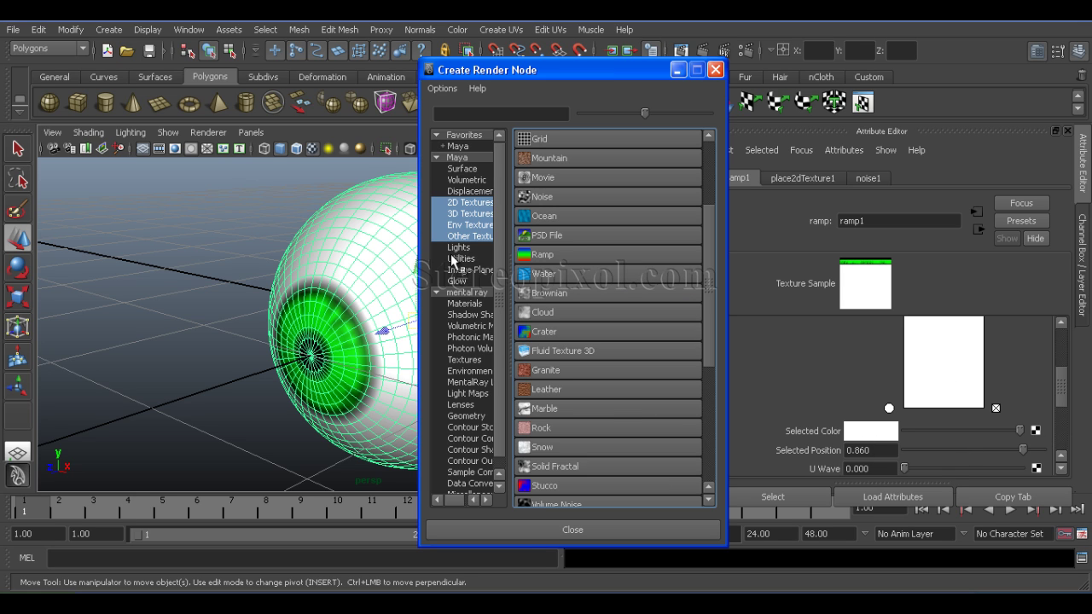
pyautogui.click(558, 409)
# Render the eyeball with the marble veins from an angled view and examine the result beside the texture attributes
pyautogui.keyDown('alt'); pyautogui.moveTo(578, 361); pyautogui.dragTo(562, 389); pyautogui.keyUp('alt')
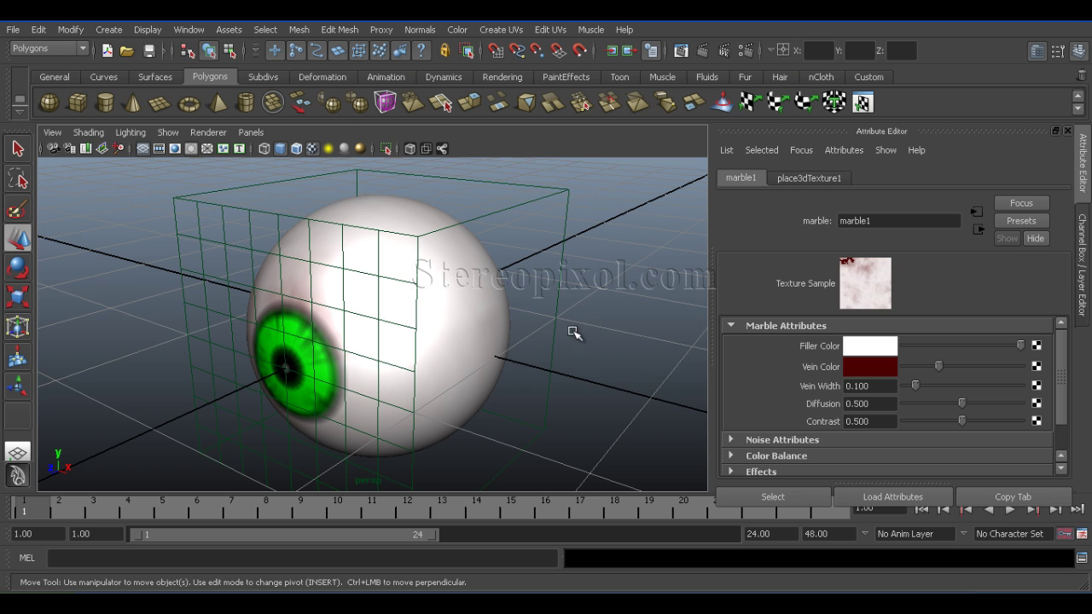
pyautogui.click(703, 52)
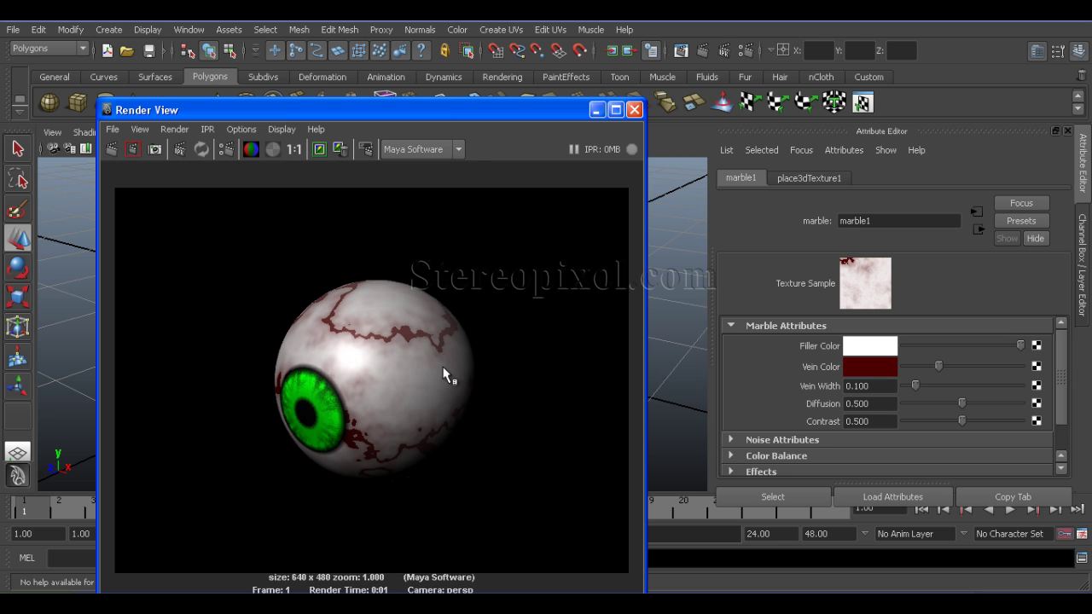
pyautogui.moveTo(465, 115); pyautogui.dragTo(635, 66)
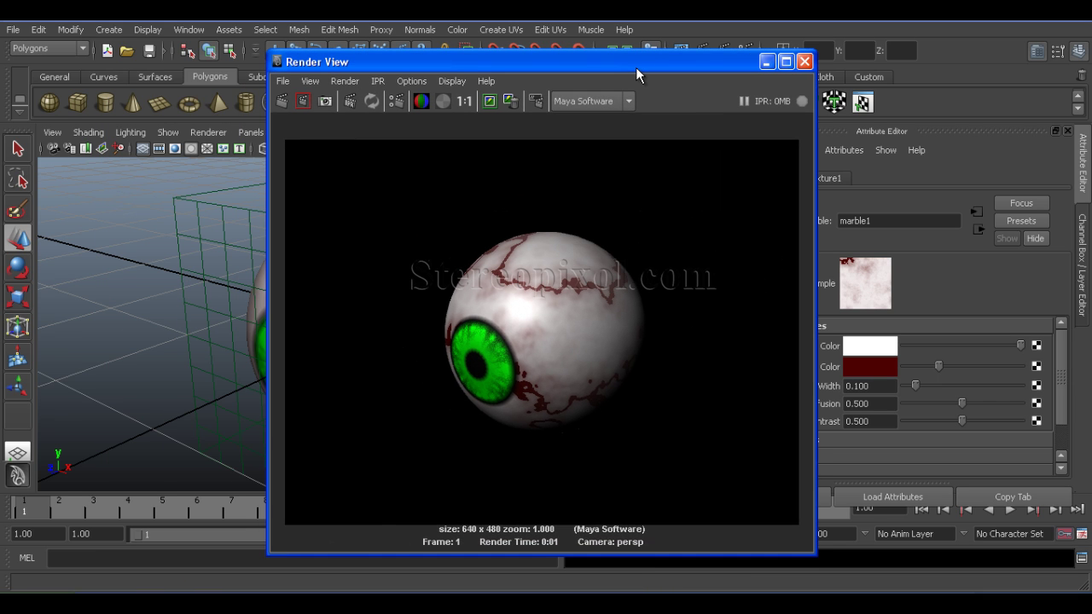
pyautogui.moveTo(635, 66); pyautogui.dragTo(493, 41)
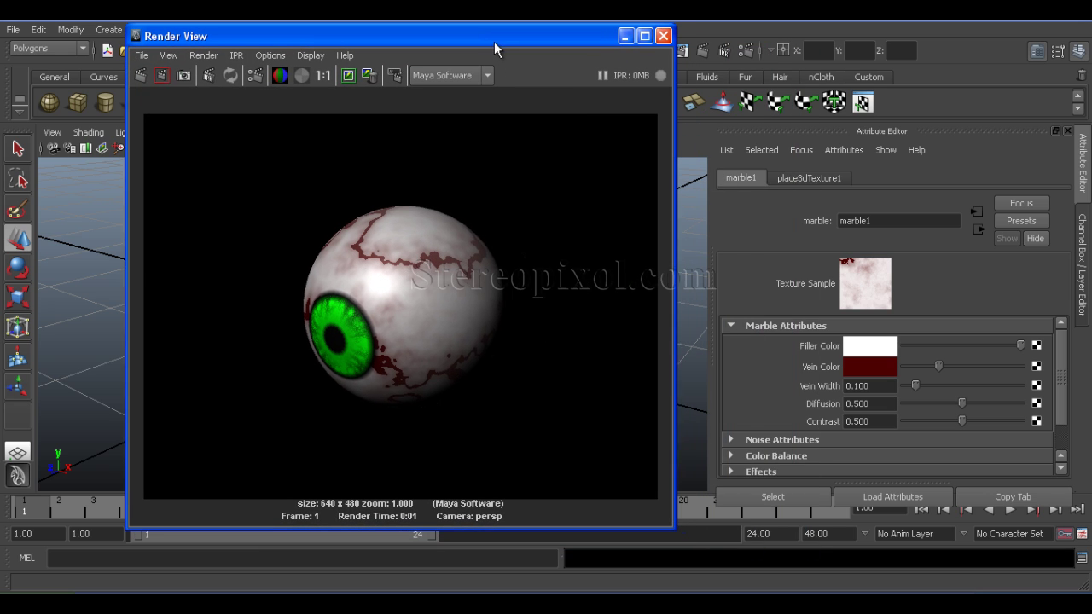
# Brighten the marble's Vein Color to a vivid red and start an IPR render of a region enclosing the whole eyeball
pyautogui.click(857, 366)
pyautogui.moveTo(843, 389); pyautogui.dragTo(879, 390)
pyautogui.moveTo(515, 40); pyautogui.dragTo(465, 76)
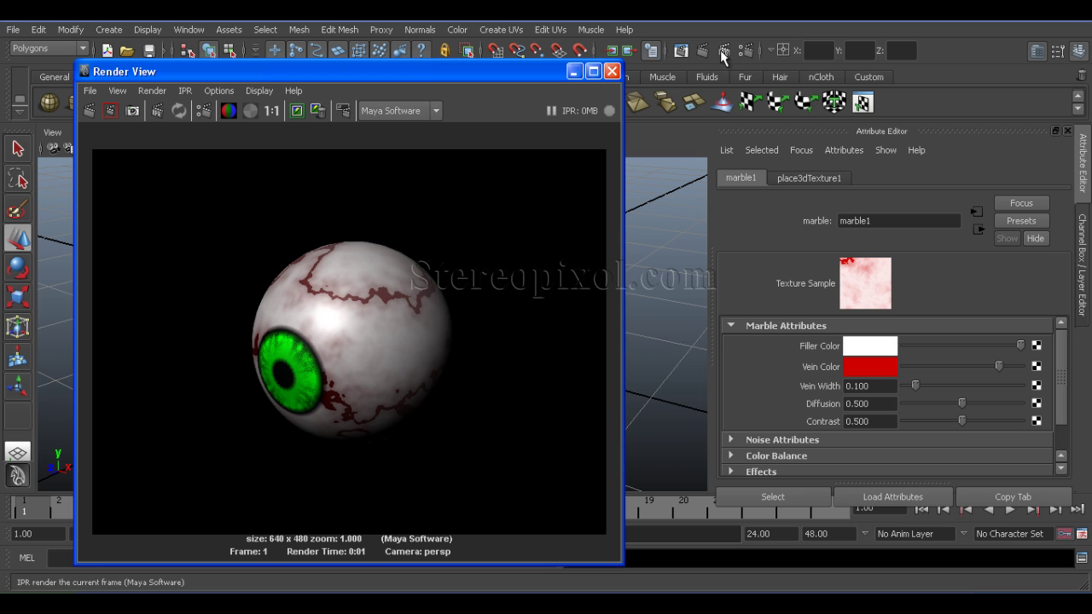
pyautogui.click(720, 49)
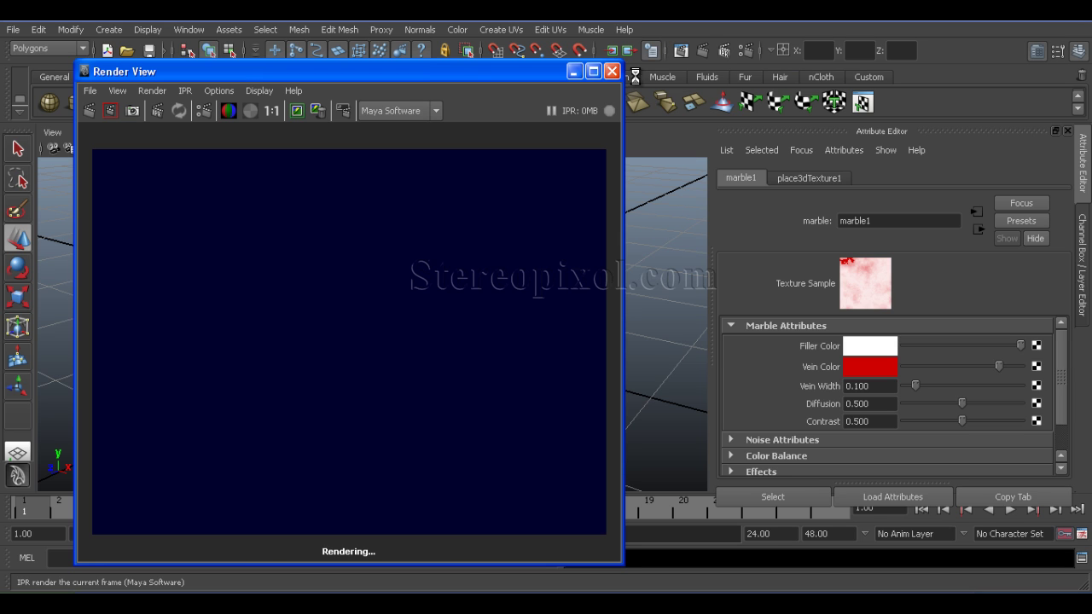
pyautogui.moveTo(216, 214); pyautogui.dragTo(494, 457)
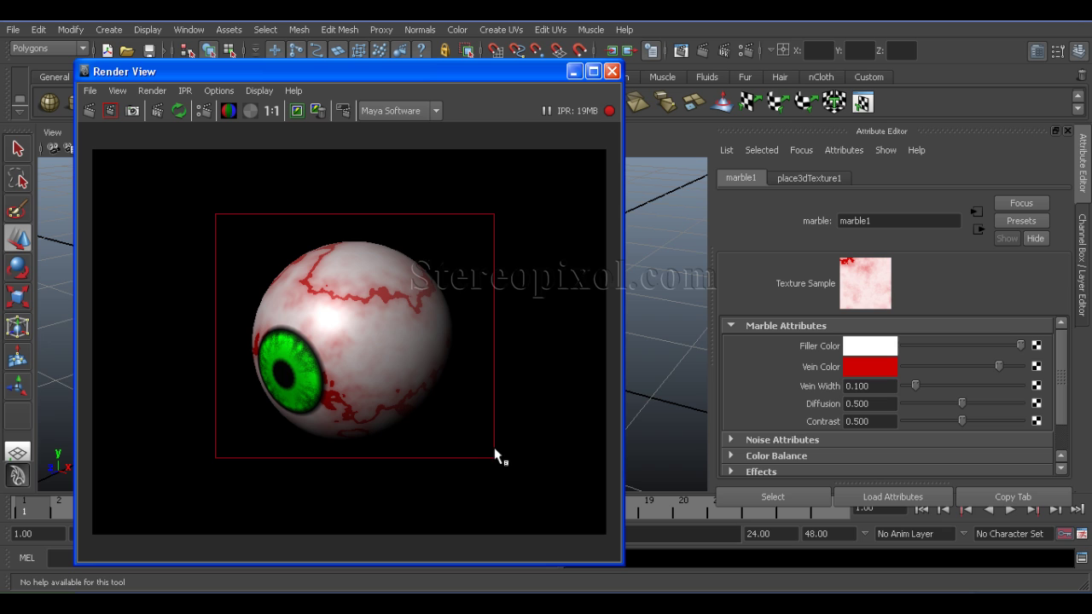
# Set the marble's Vein Width to 0.02 and its Diffusion to 0.200
pyautogui.doubleClick(887, 386)
pyautogui.write('0.02')
pyautogui.press('Return')
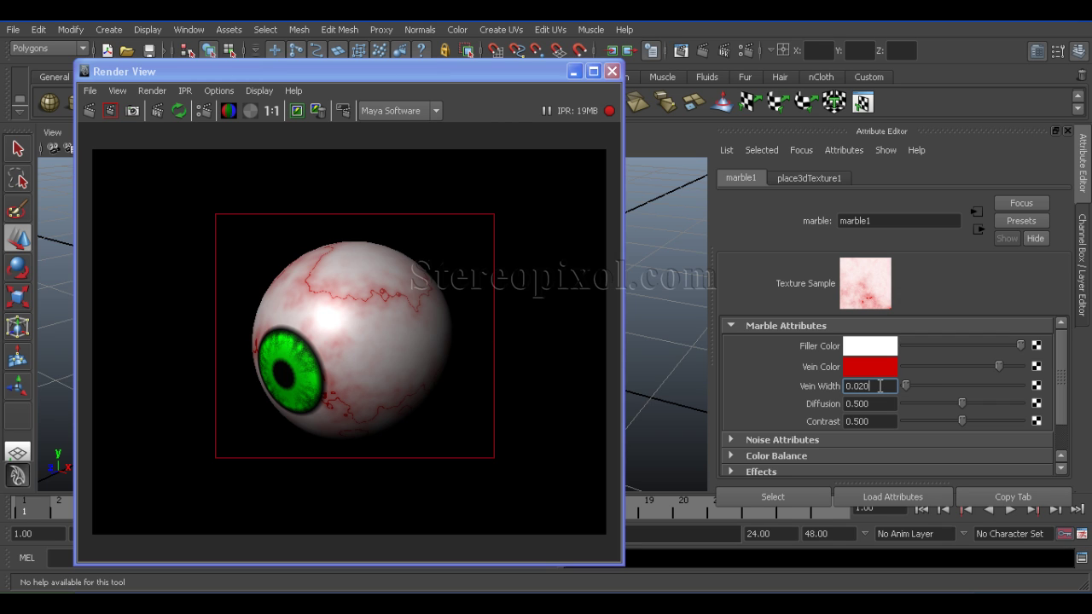
pyautogui.moveTo(961, 404); pyautogui.dragTo(1020, 404)
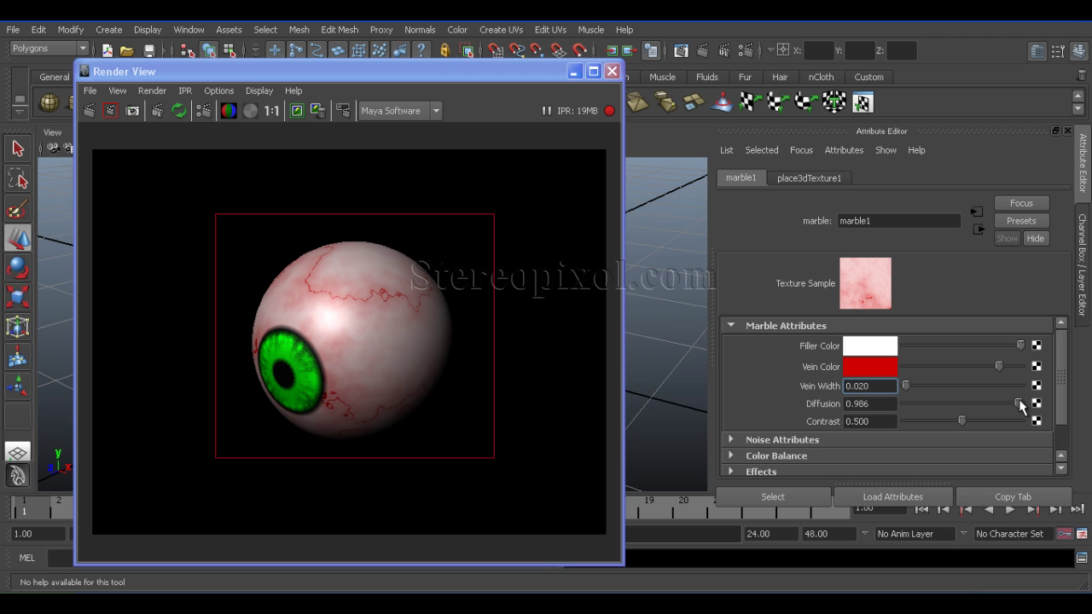
pyautogui.moveTo(1019, 402); pyautogui.dragTo(927, 409)
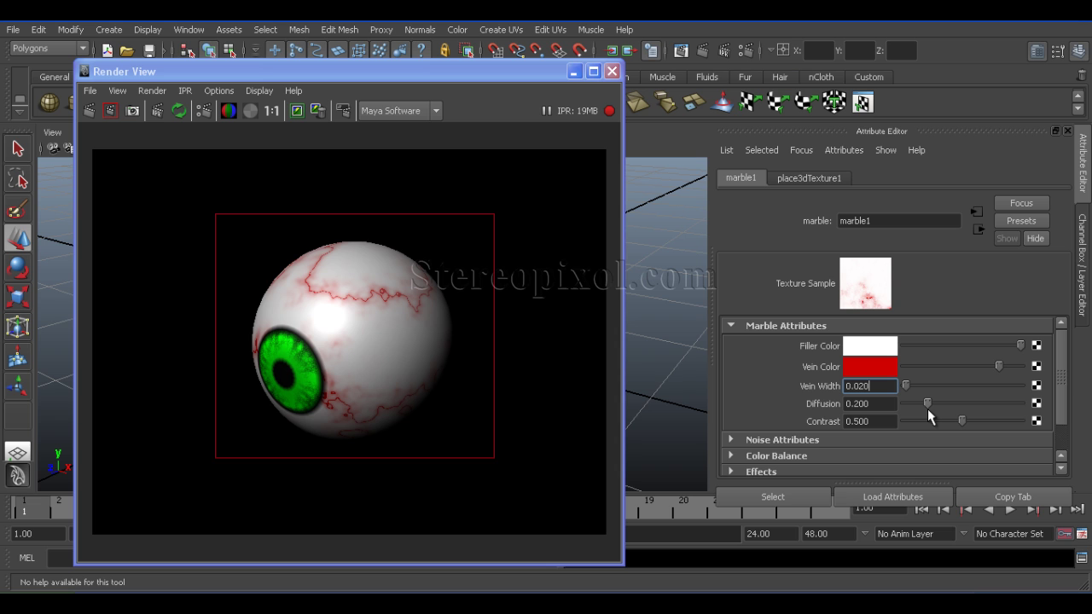
# Move the marble's 3D placement box to X -1.078, Y 0.472 and rotate it to -14.411, 28.654, -6.436
pyautogui.moveTo(509, 74); pyautogui.dragTo(897, 69)
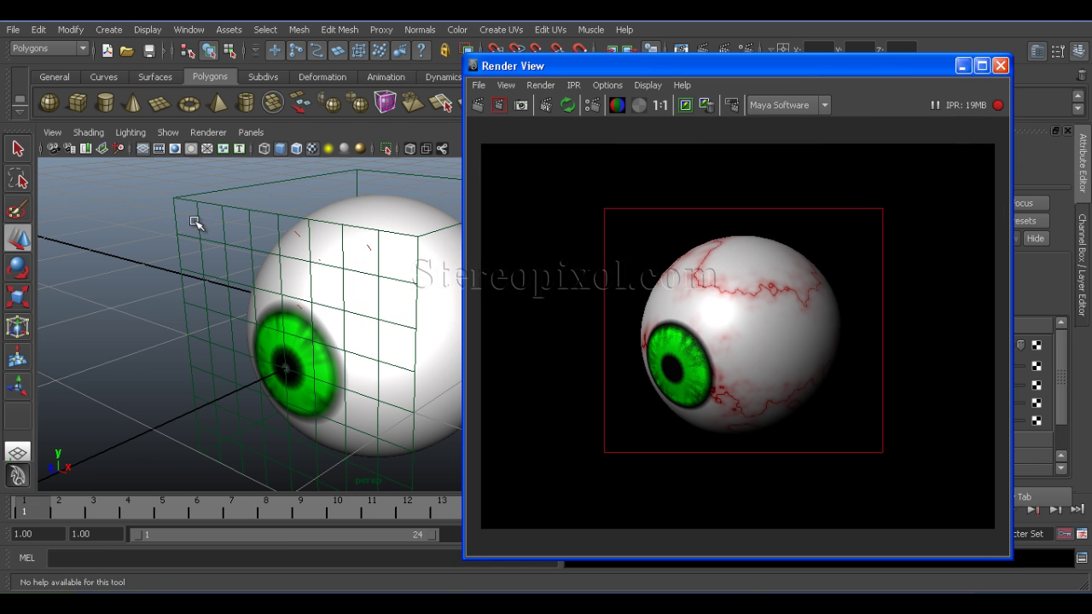
pyautogui.moveTo(181, 189); pyautogui.dragTo(214, 242)
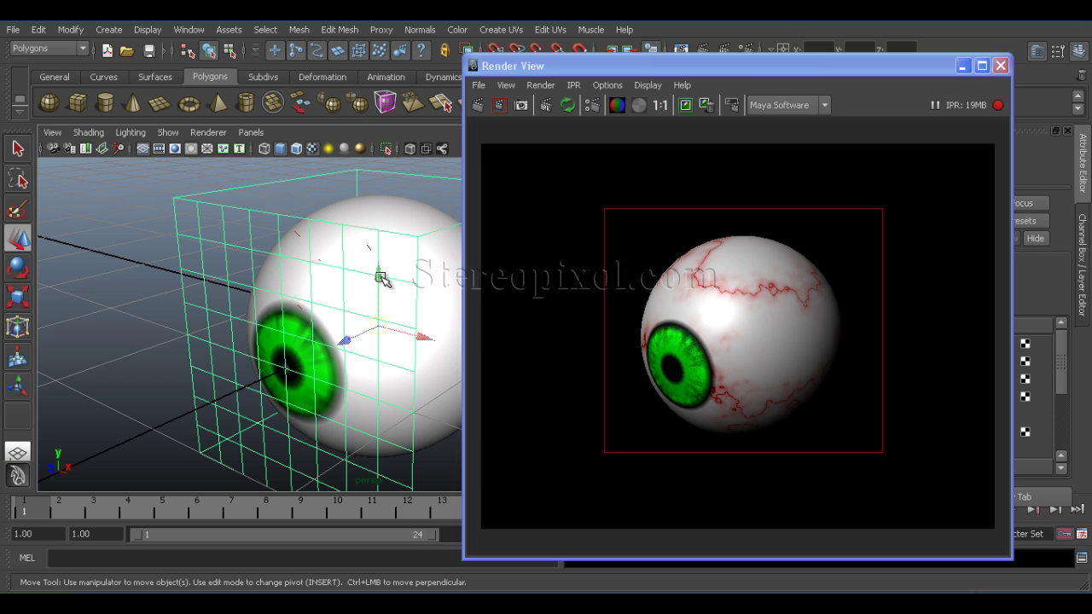
pyautogui.moveTo(381, 279); pyautogui.dragTo(375, 162)
pyautogui.moveTo(424, 212); pyautogui.dragTo(297, 187)
pyautogui.press('e')
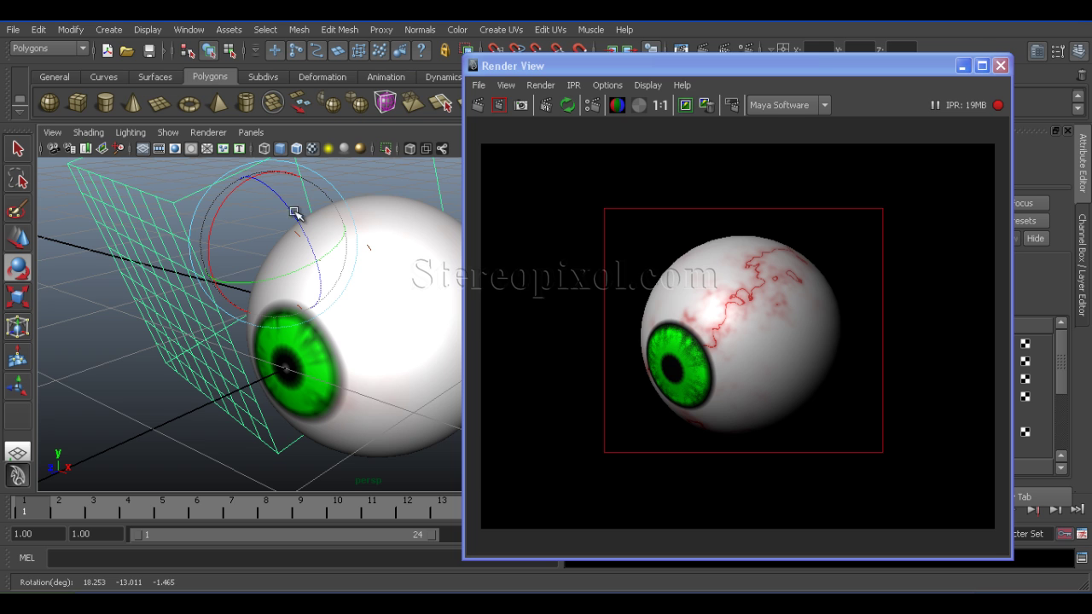
pyautogui.moveTo(260, 257); pyautogui.dragTo(319, 208)
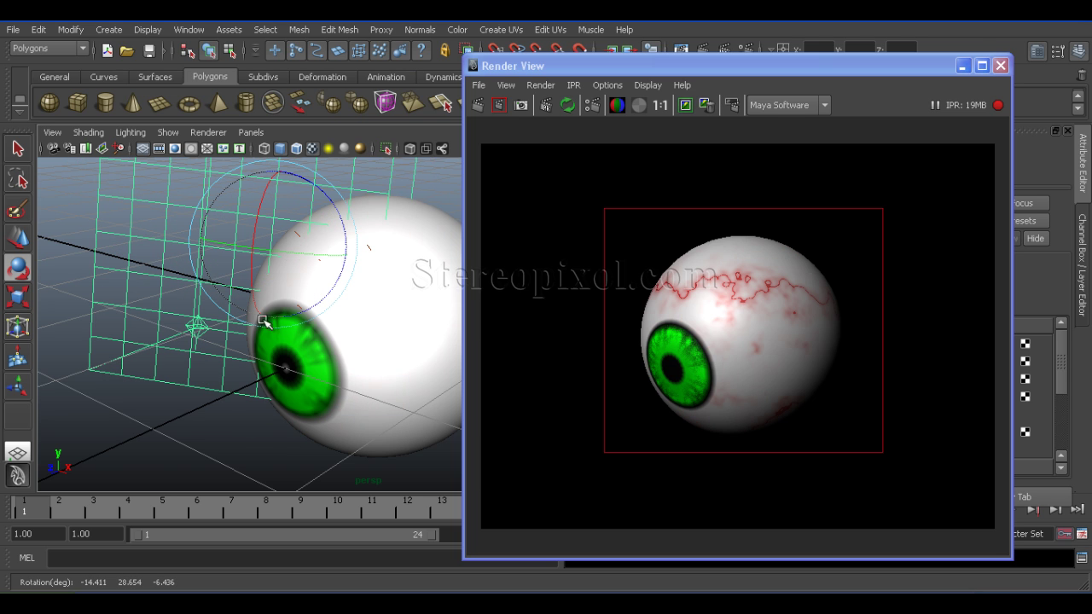
# Render the eyeball from a more frontal view and examine the veins around the iris
pyautogui.keyDown('alt'); pyautogui.moveTo(247, 330); pyautogui.dragTo(358, 294); pyautogui.keyUp('alt')
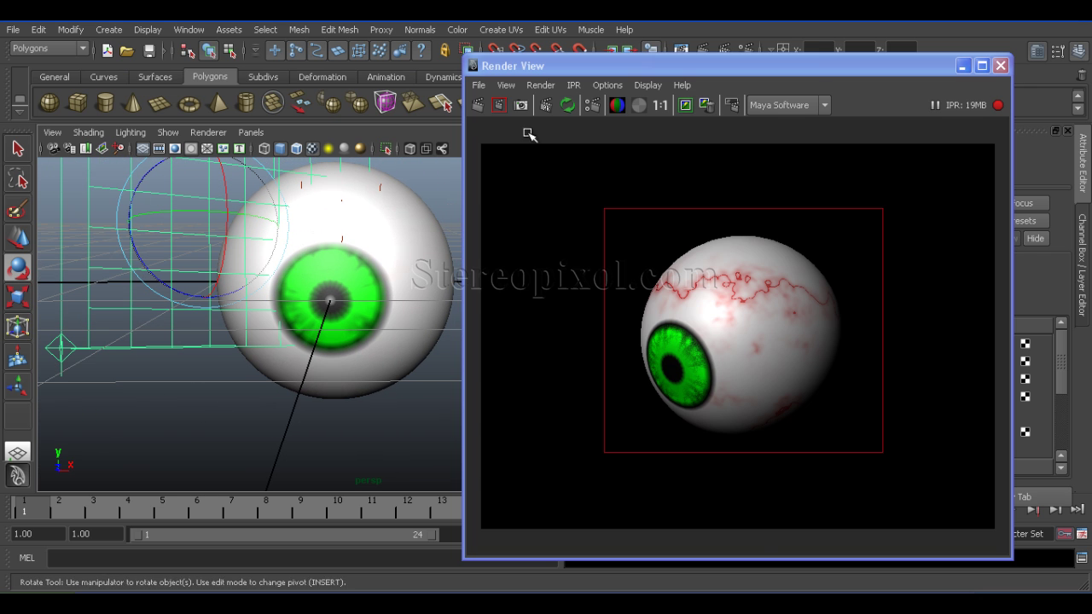
pyautogui.click(477, 104)
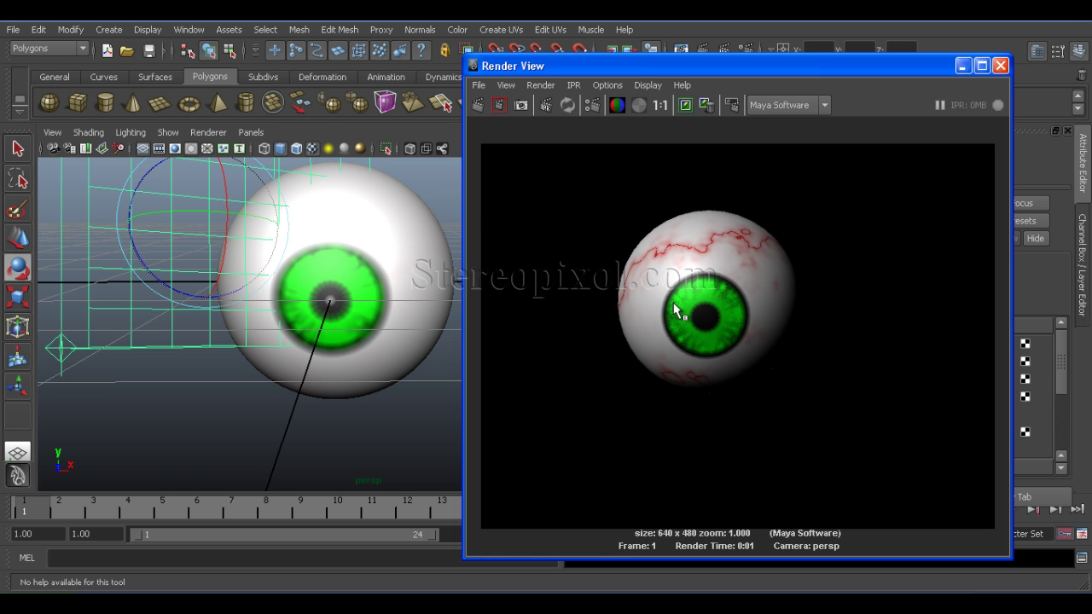
pyautogui.moveTo(692, 68); pyautogui.dragTo(738, 63)
pyautogui.moveTo(661, 67); pyautogui.dragTo(187, 85)
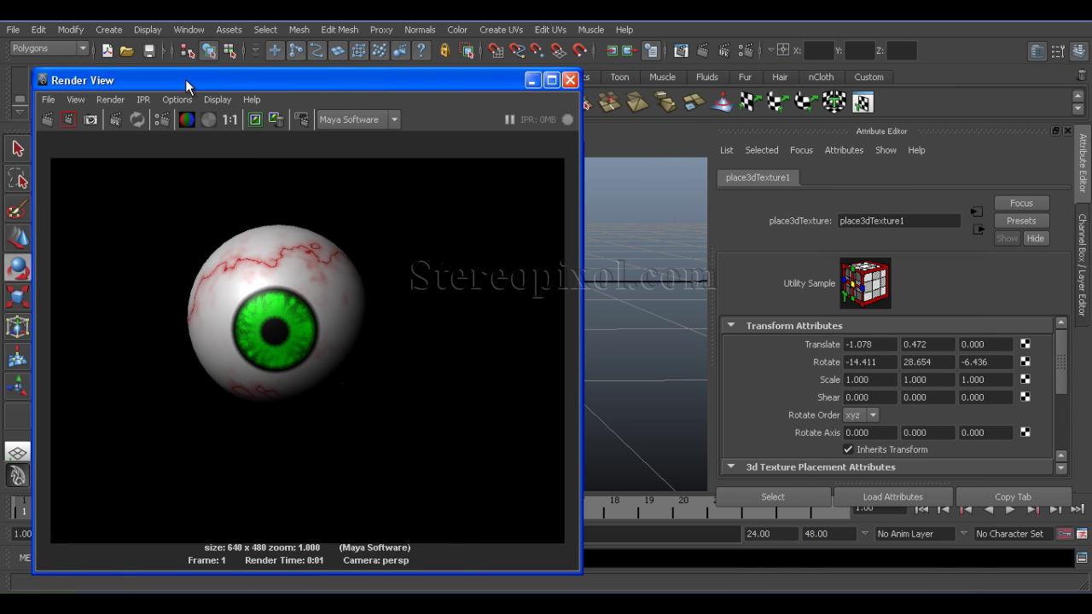
pyautogui.moveTo(404, 77); pyautogui.dragTo(851, 80)
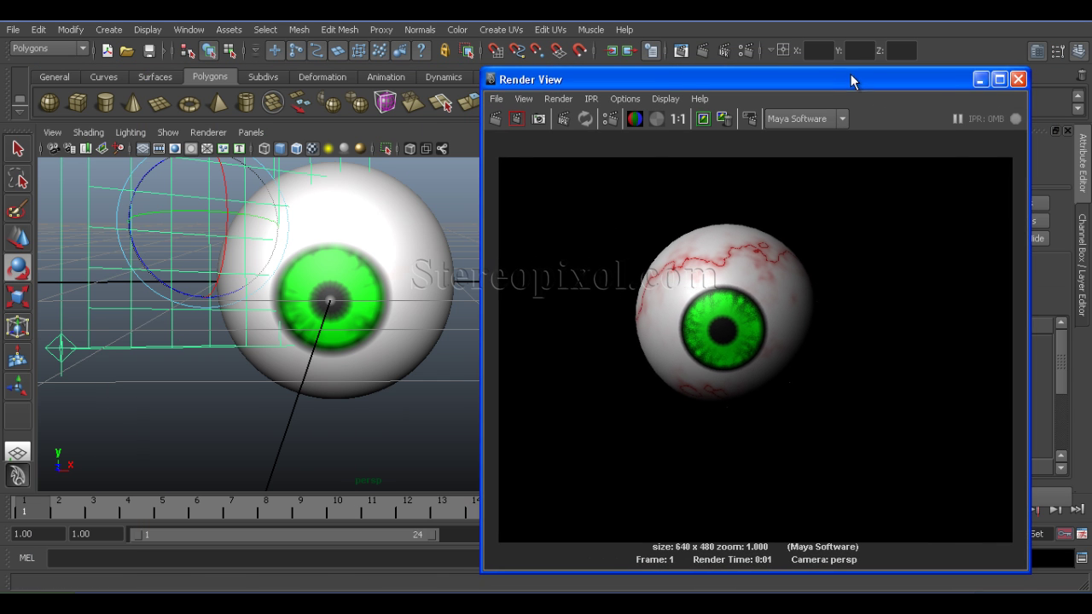
# Change the bright green inner iris entry of the eyeball's color ramp to dark brown, RGB 0.255, 0.071, 0.015
pyautogui.click(402, 268)
pyautogui.moveTo(713, 86); pyautogui.dragTo(221, 85)
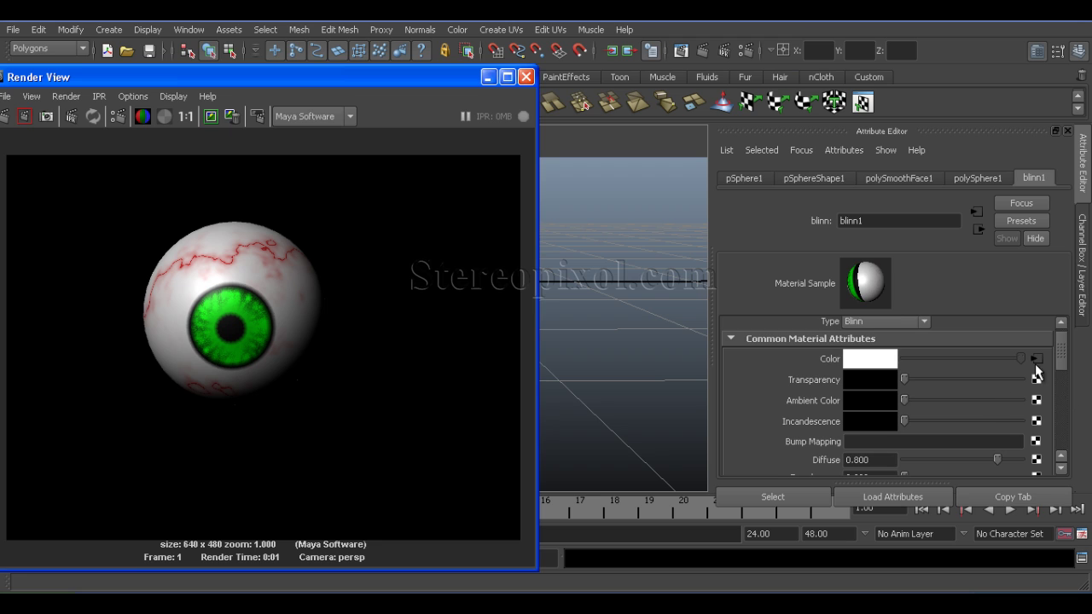
pyautogui.click(1034, 363)
pyautogui.moveTo(1063, 385); pyautogui.dragTo(1063, 360)
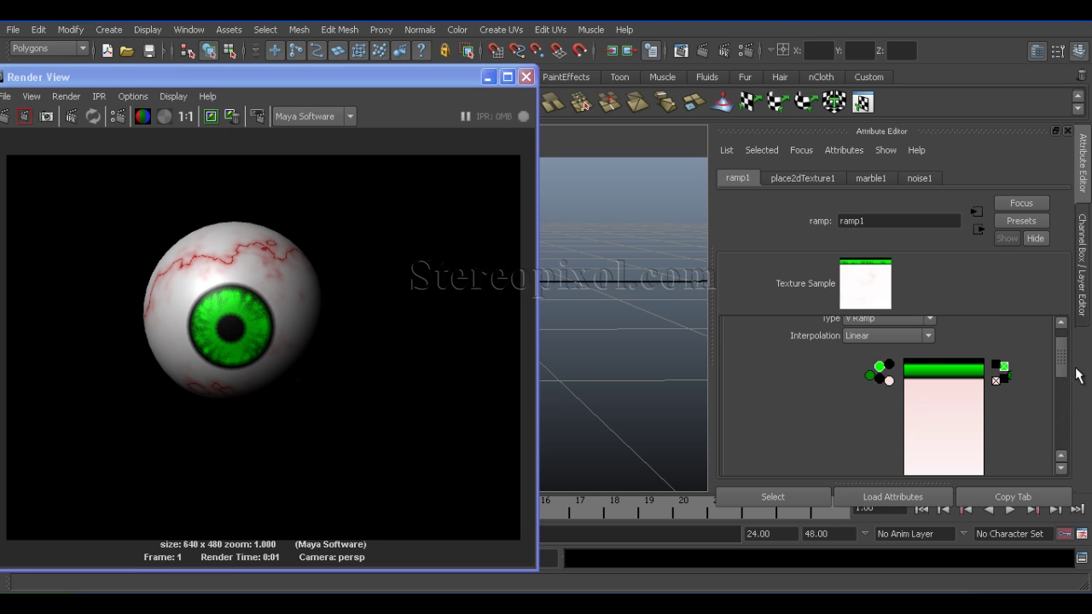
pyautogui.moveTo(1063, 368); pyautogui.dragTo(1067, 416)
pyautogui.click(863, 391)
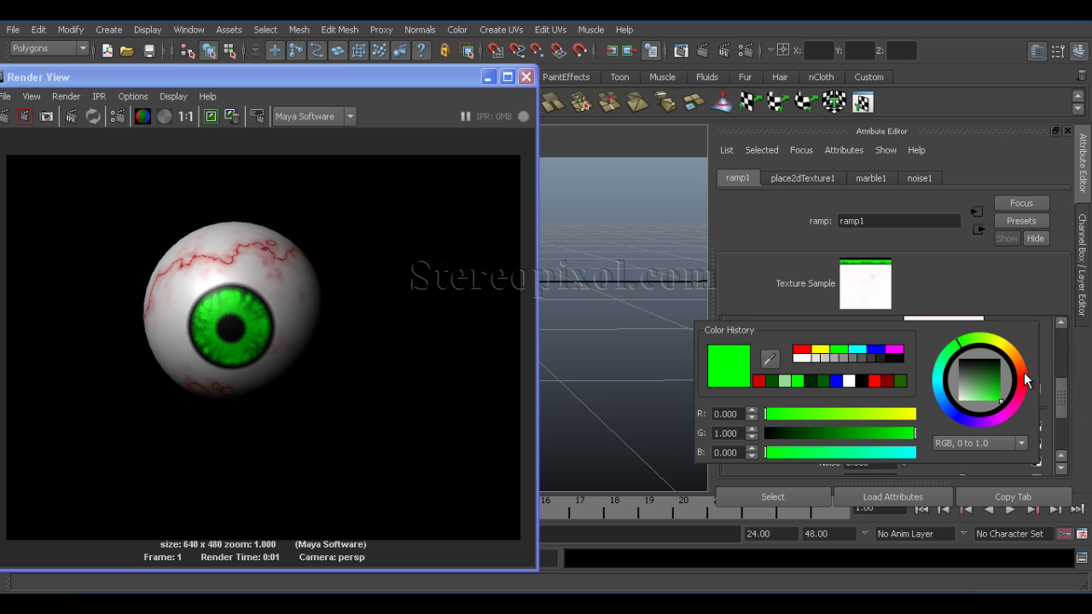
pyautogui.moveTo(1028, 375); pyautogui.dragTo(997, 370)
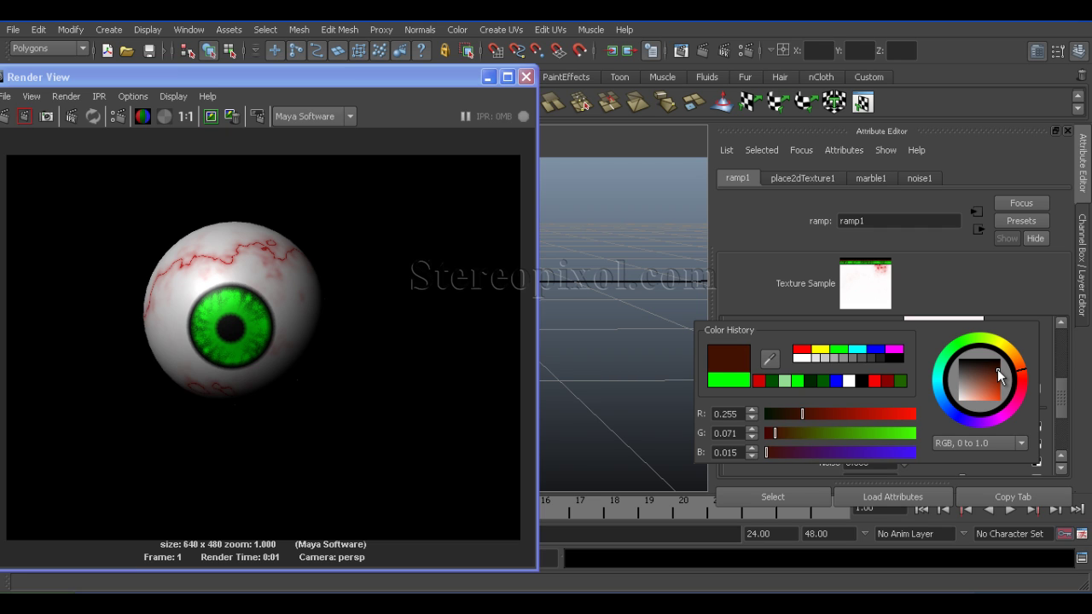
# Select the noise-textured iris entry of the ramp at position 0.895 and render the eyeball
pyautogui.moveTo(1061, 401)
pyautogui.mouseDown()
pyautogui.moveTo(1062, 363)
pyautogui.moveTo(1021, 356)
pyautogui.moveTo(1064, 411)
pyautogui.mouseUp()
pyautogui.click(870, 369)
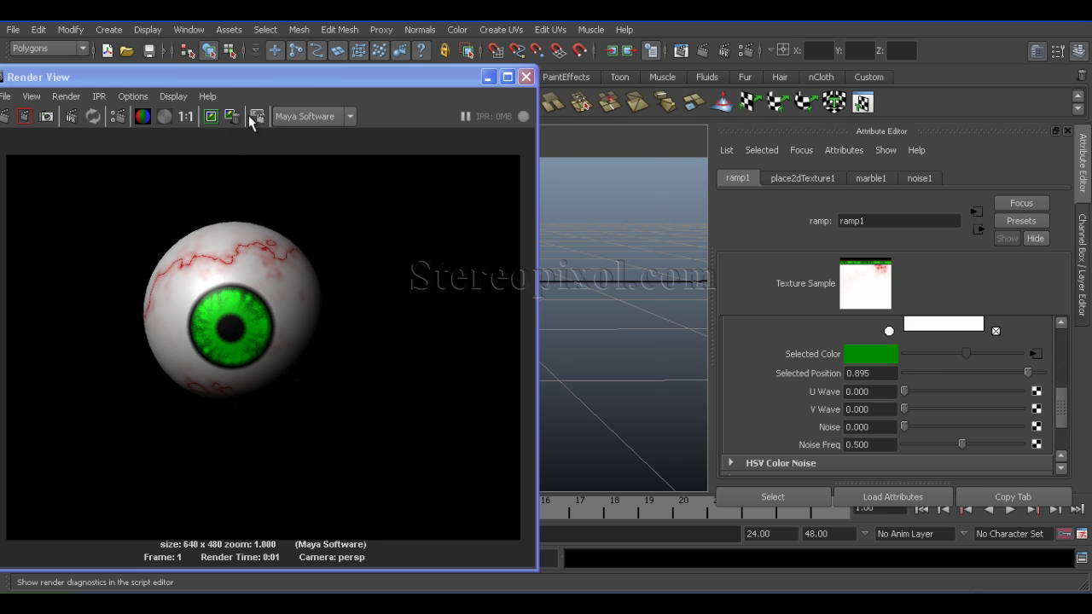
pyautogui.moveTo(284, 73); pyautogui.dragTo(388, 50)
pyautogui.click(111, 92)
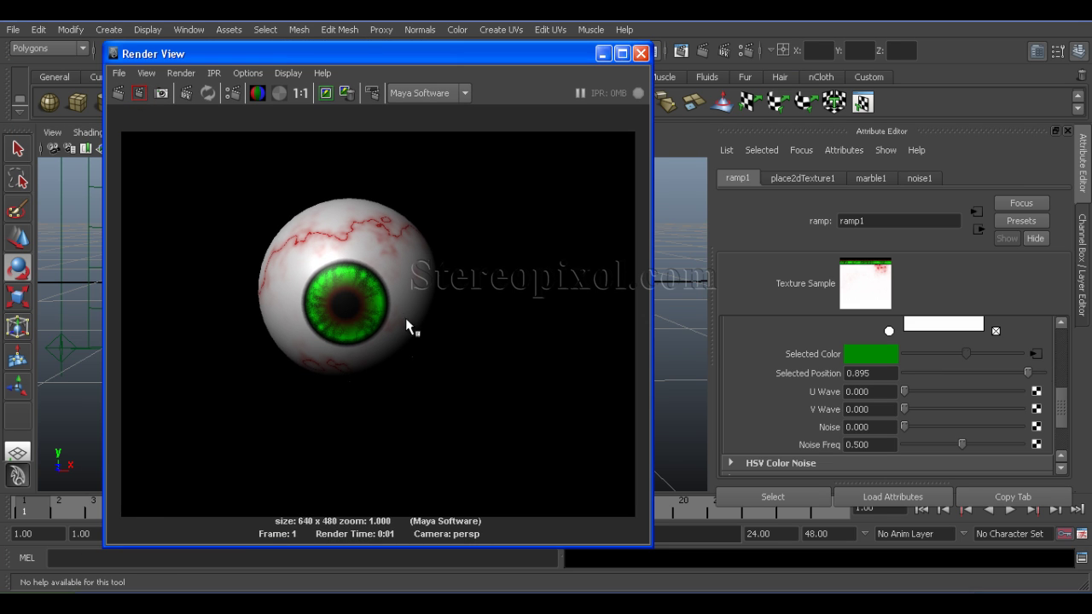
# Open the noise texture feeding the selected ramp color and set its Color Gain to dark red-brown, RGB 0.353, 0.091, 0.000
pyautogui.click(878, 361)
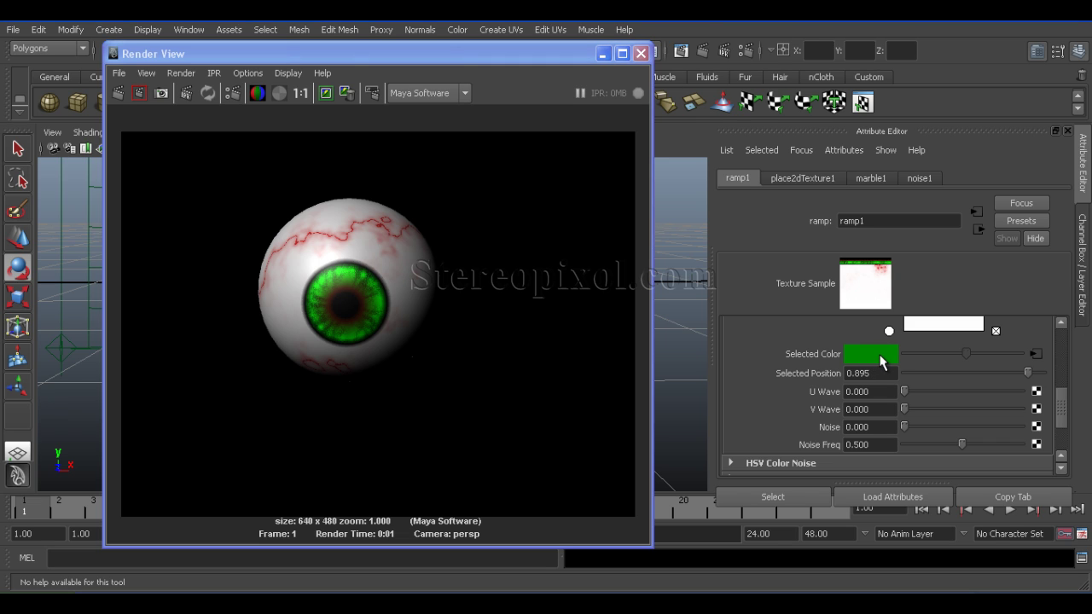
pyautogui.click(1037, 353)
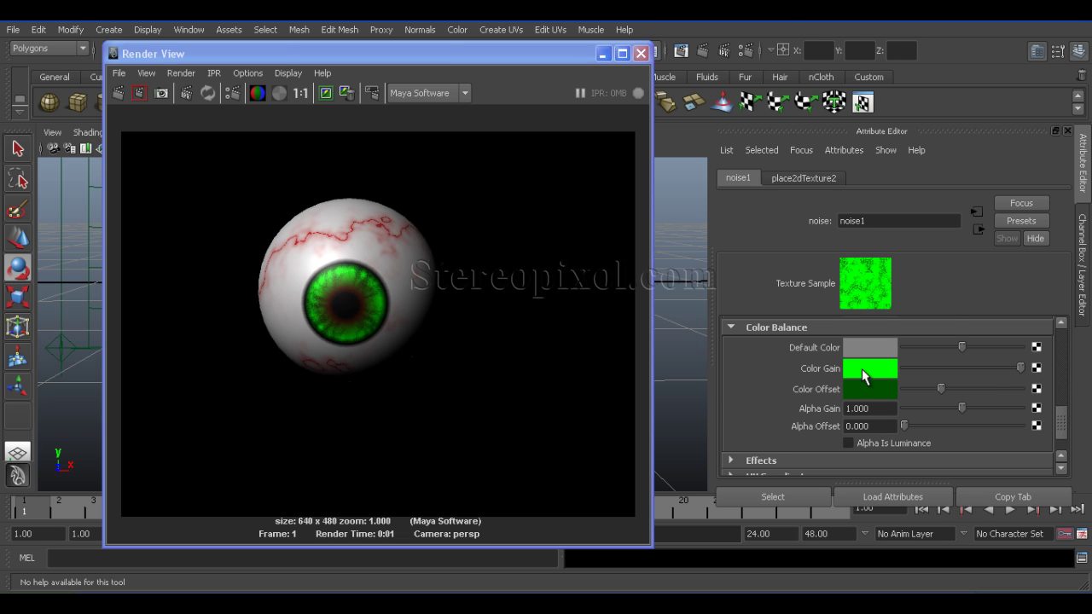
pyautogui.click(865, 376)
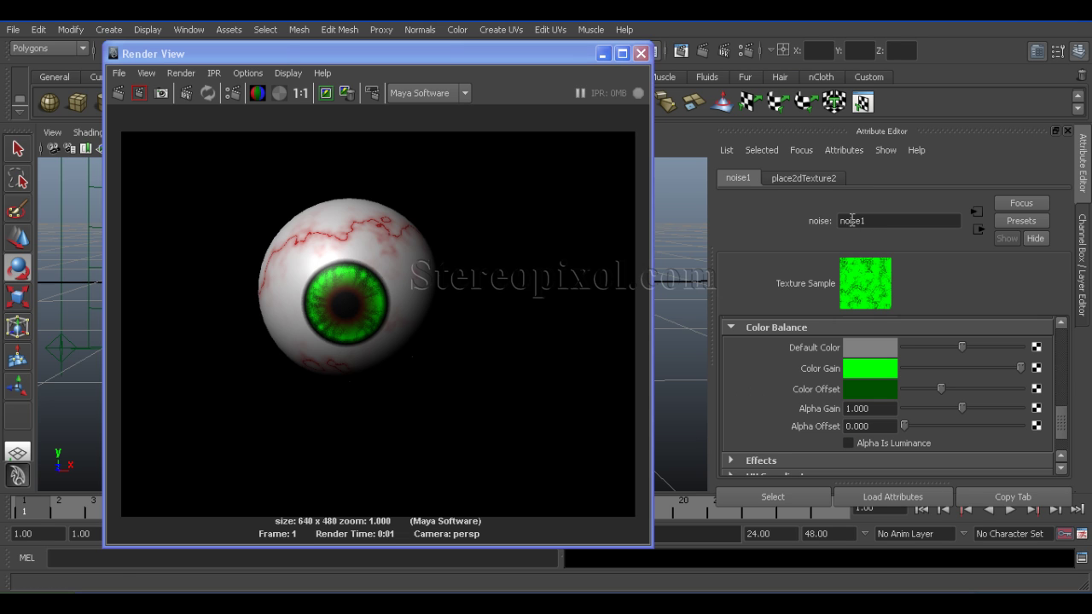
pyautogui.click(873, 373)
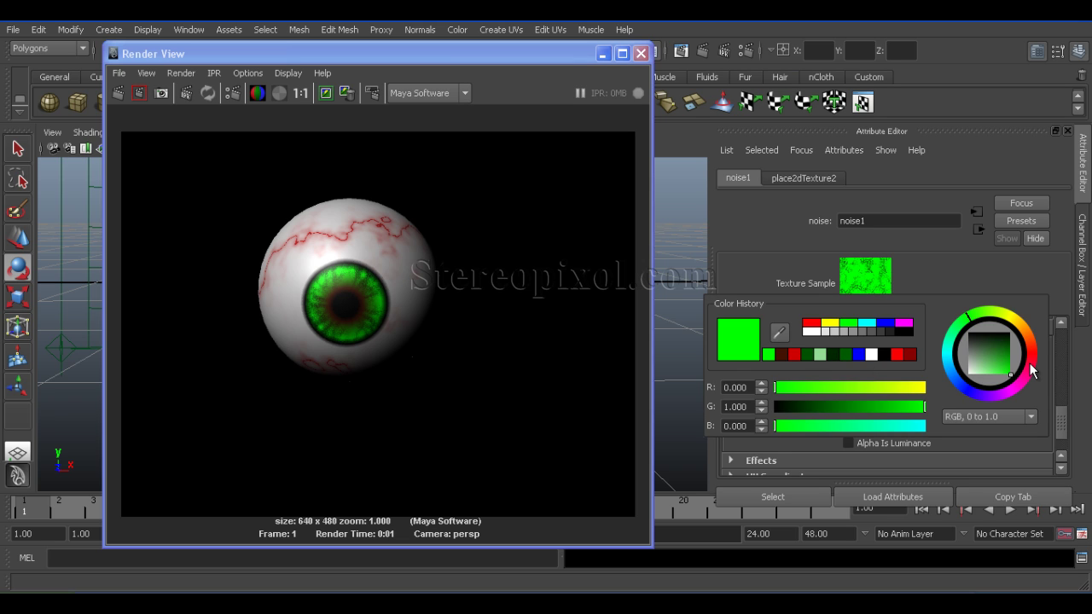
pyautogui.moveTo(1033, 366)
pyautogui.mouseDown()
pyautogui.moveTo(1035, 340)
pyautogui.moveTo(1010, 347)
pyautogui.mouseUp()
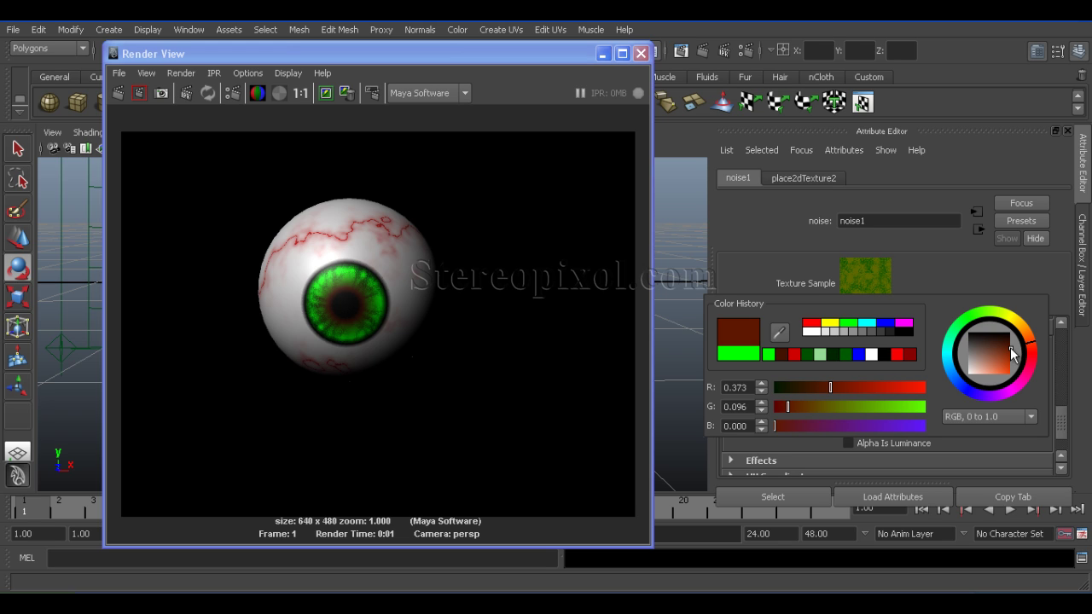
pyautogui.moveTo(1009, 347); pyautogui.dragTo(1013, 355)
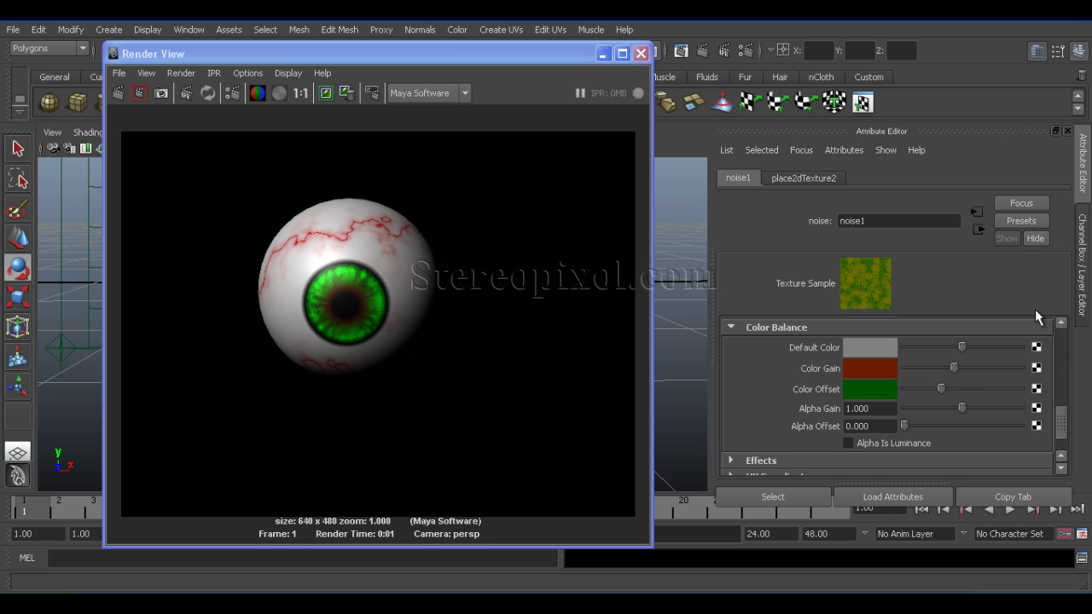
pyautogui.click(871, 388)
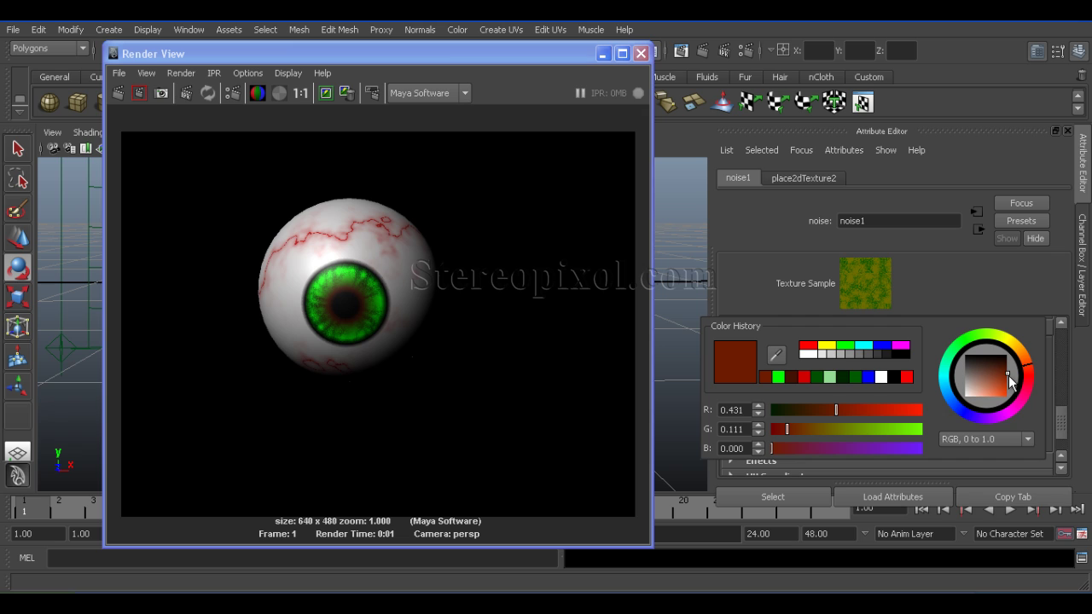
pyautogui.moveTo(1007, 378); pyautogui.dragTo(1011, 370)
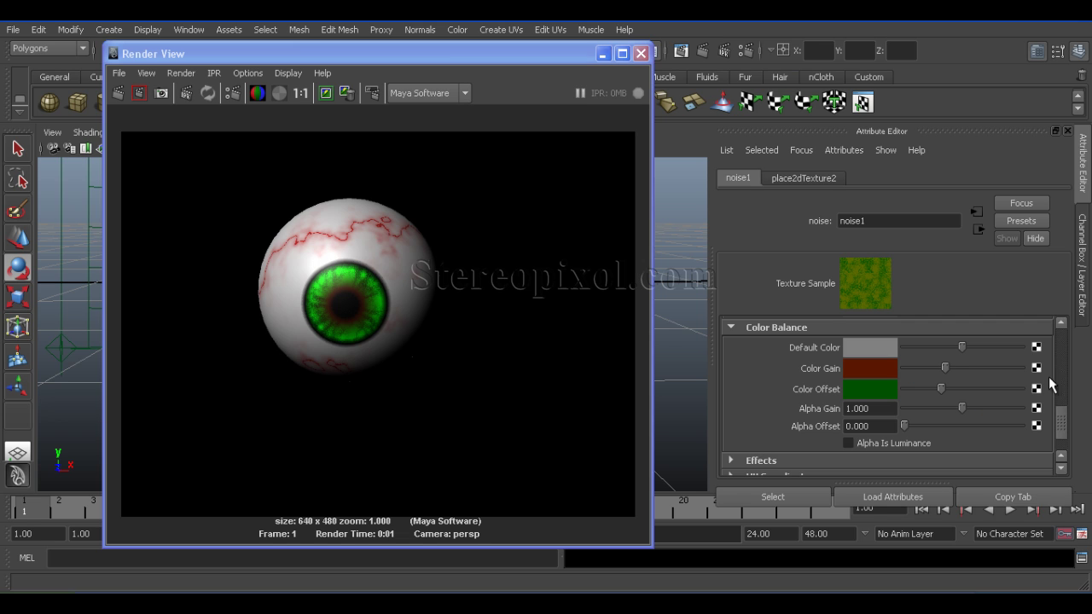
# Change the noise's Color Offset to dark red-brown and brighten its Color Gain to RGB 0.412, 0.106, 0.000
pyautogui.click(889, 390)
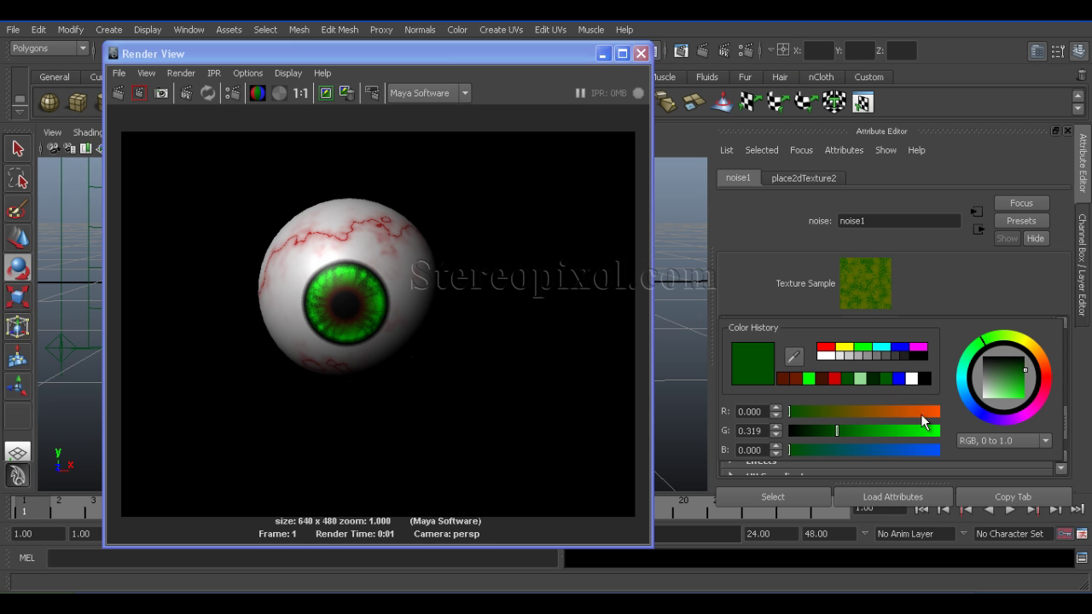
pyautogui.moveTo(1046, 376); pyautogui.dragTo(1049, 375)
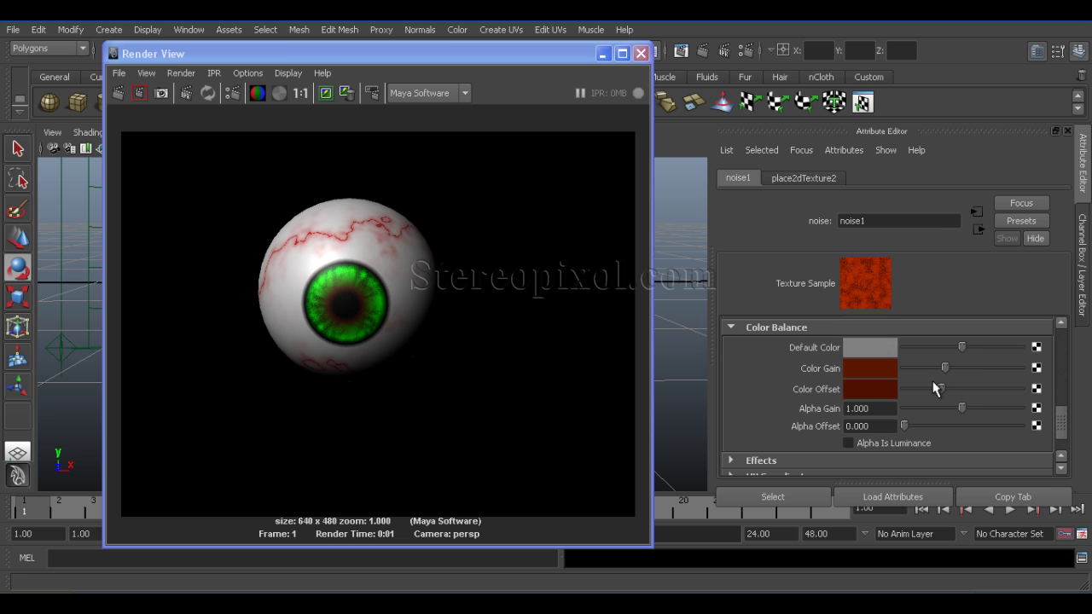
pyautogui.click(882, 370)
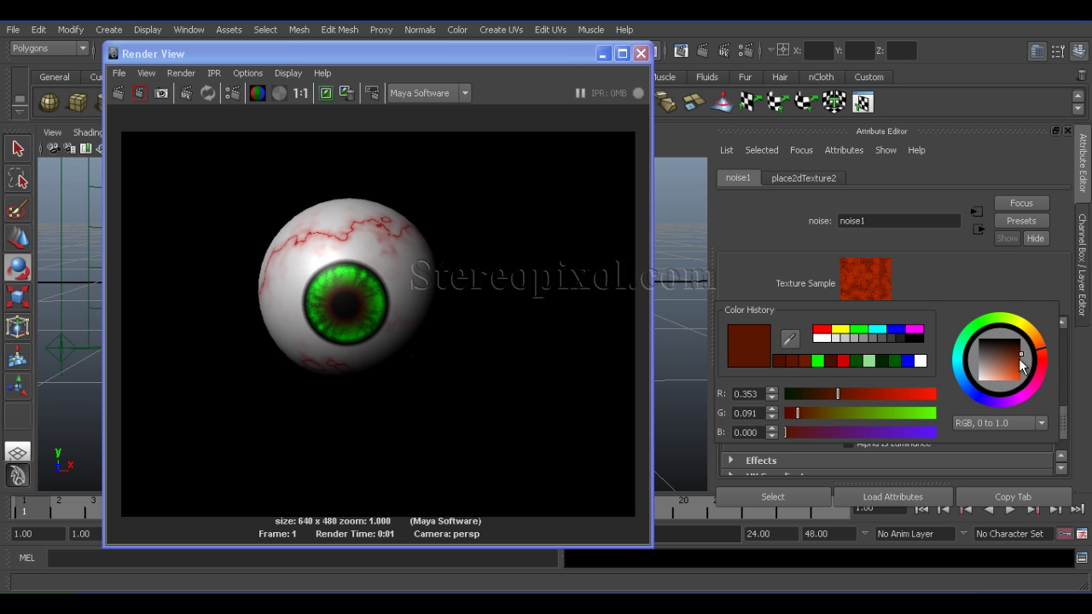
pyautogui.moveTo(1022, 354); pyautogui.dragTo(1022, 356)
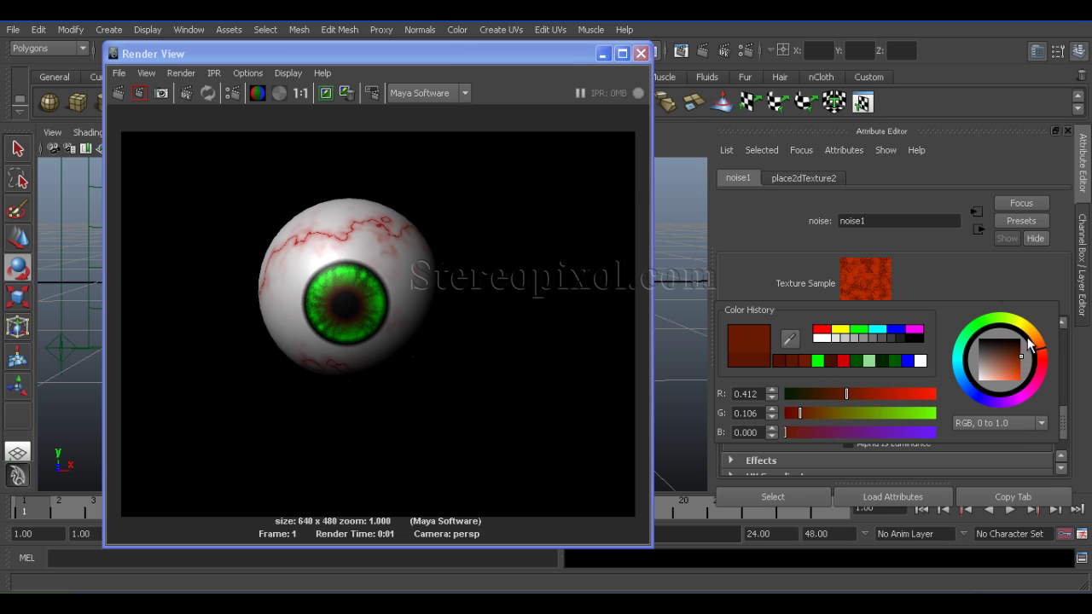
# Render the eyeball with the recolored iris and return from the noise texture to the ramp attributes
pyautogui.click(119, 92)
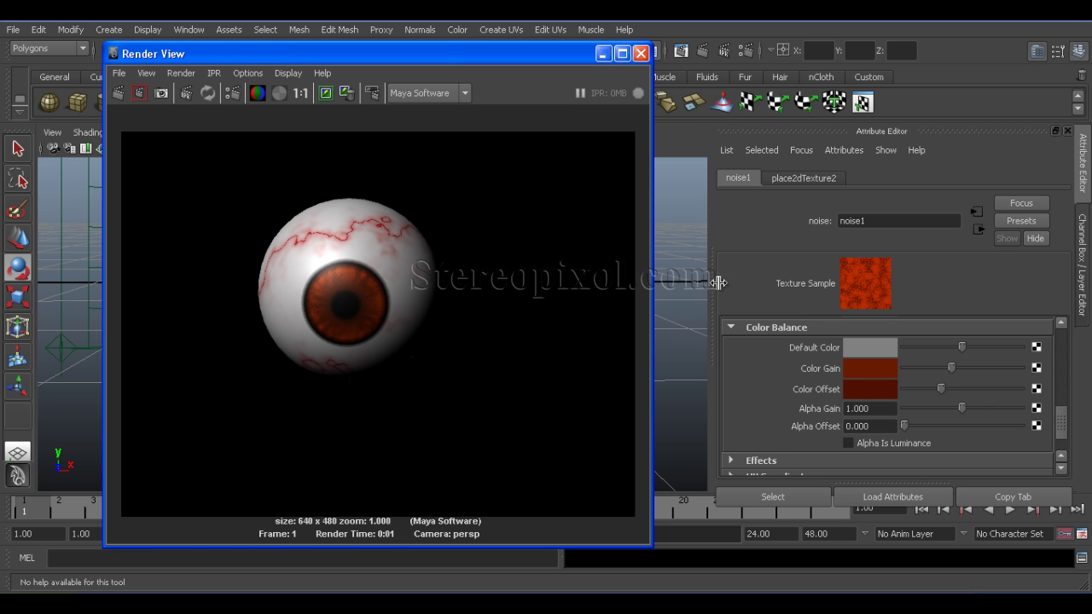
pyautogui.moveTo(1061, 427); pyautogui.dragTo(1061, 333)
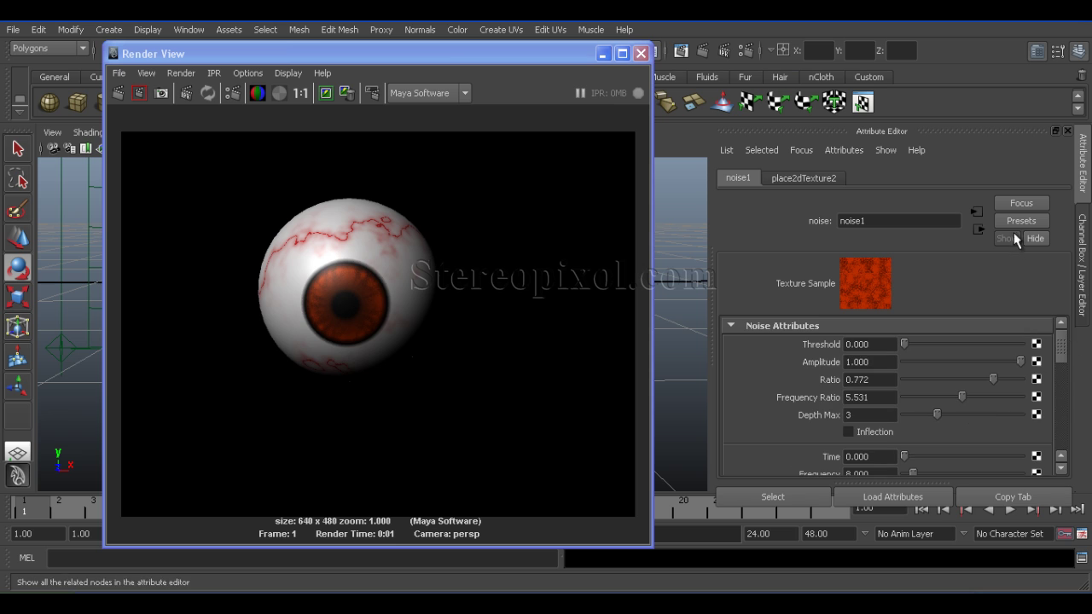
pyautogui.click(978, 229)
pyautogui.moveTo(1061, 413)
pyautogui.mouseDown()
pyautogui.moveTo(1062, 345)
pyautogui.moveTo(1064, 394)
pyautogui.mouseUp()
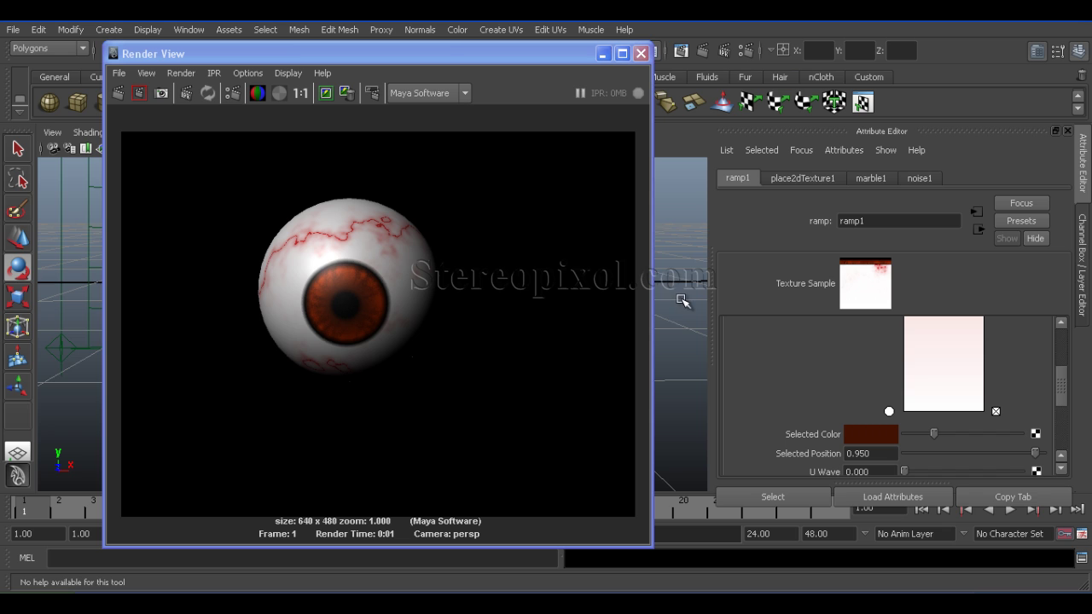
# Render the eyeball from a closer side angle that shows the iris and the veins on the white
pyautogui.keyDown('alt'); pyautogui.moveTo(669, 290); pyautogui.dragTo(622, 295); pyautogui.keyUp('alt')
pyautogui.moveTo(458, 62); pyautogui.dragTo(911, 42)
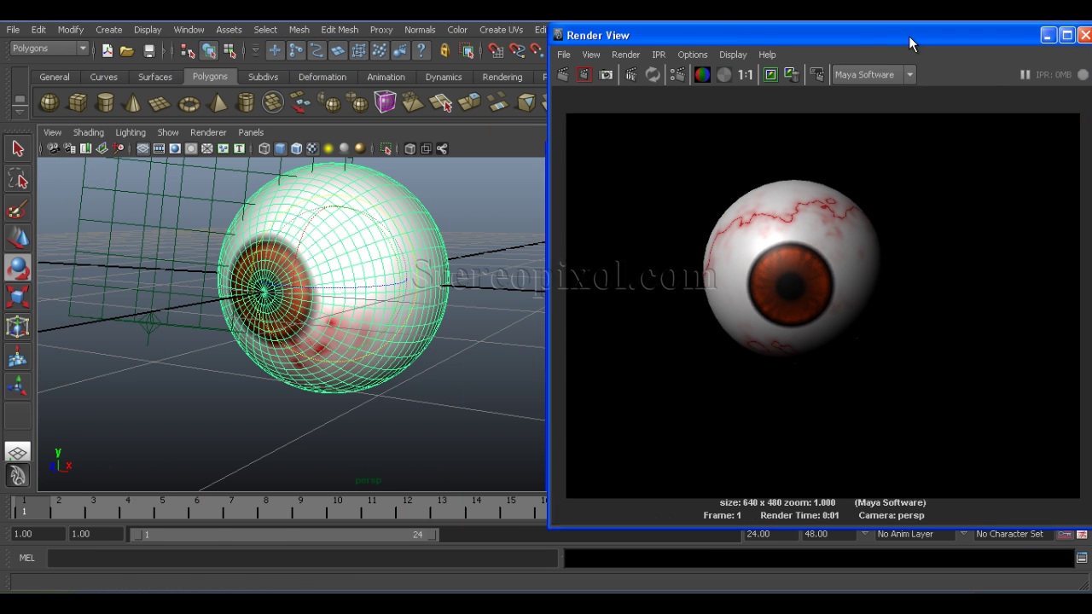
pyautogui.keyDown('alt'); pyautogui.moveTo(389, 324); pyautogui.dragTo(414, 393); pyautogui.keyUp('alt')
pyautogui.moveTo(705, 42); pyautogui.dragTo(539, 40)
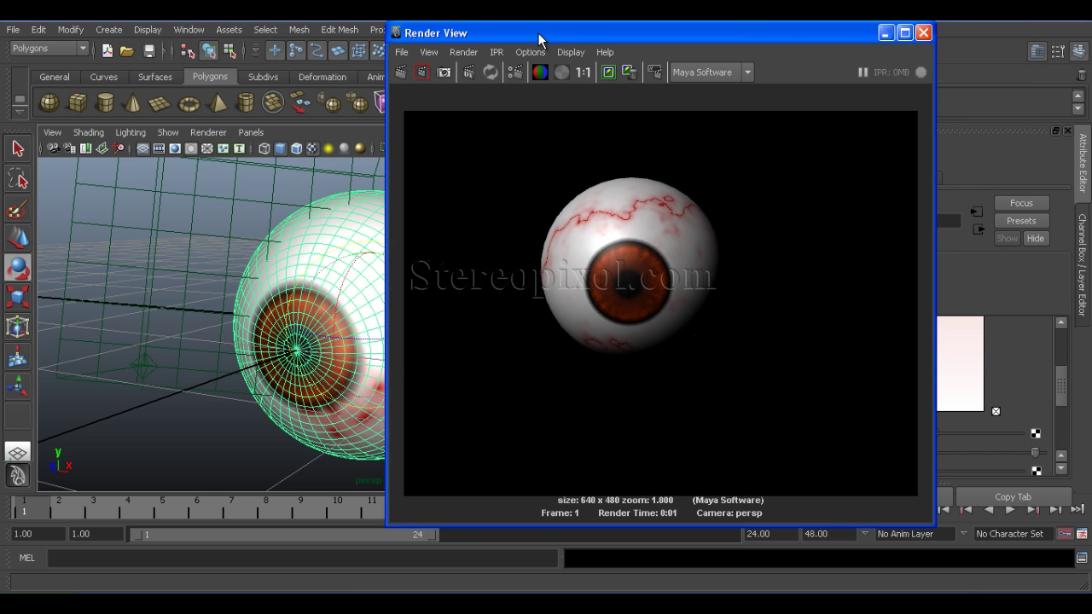
pyautogui.click(402, 72)
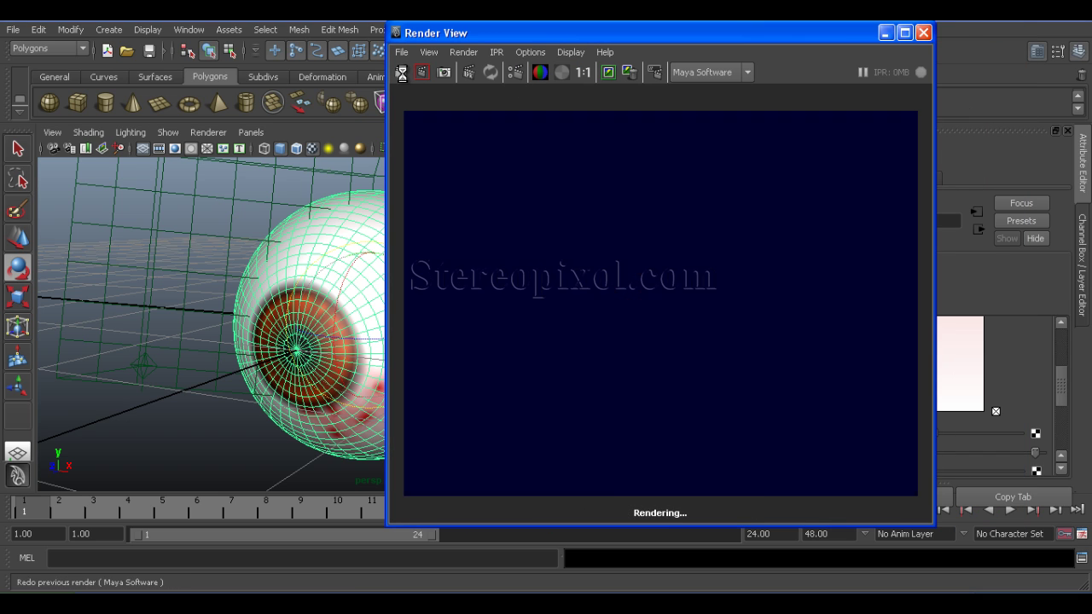